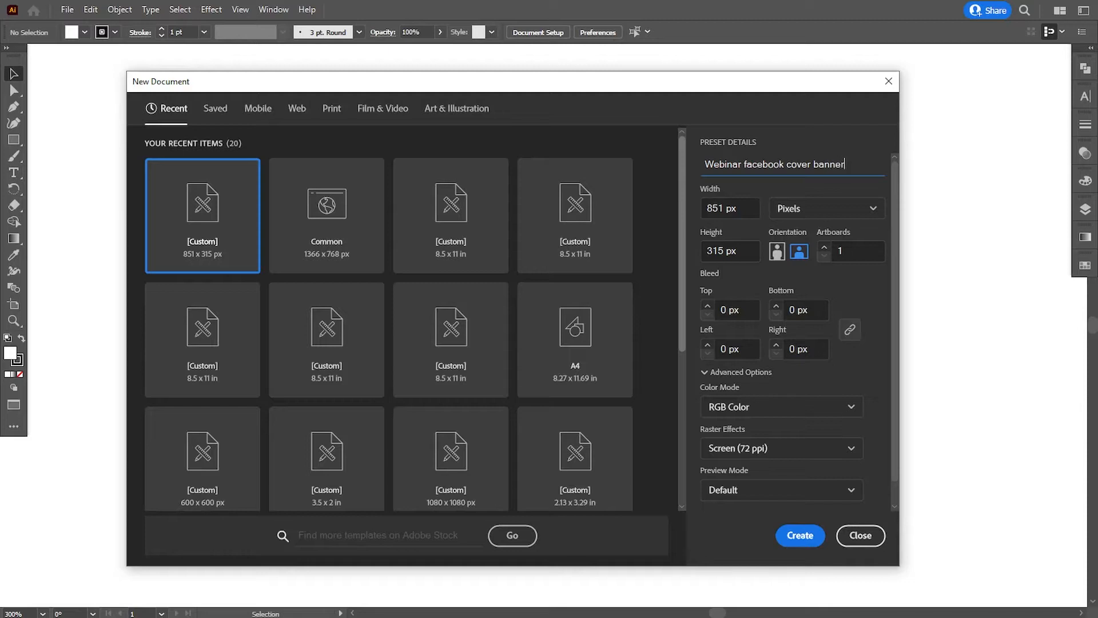
Create a new document named Webinar facebook cover banner, 851 x 315 px, RGB Color, Screen (72 ppi)
{"action": "left_click_drag", "start_coordinate": [724, 207], "coordinate": [696, 216]}
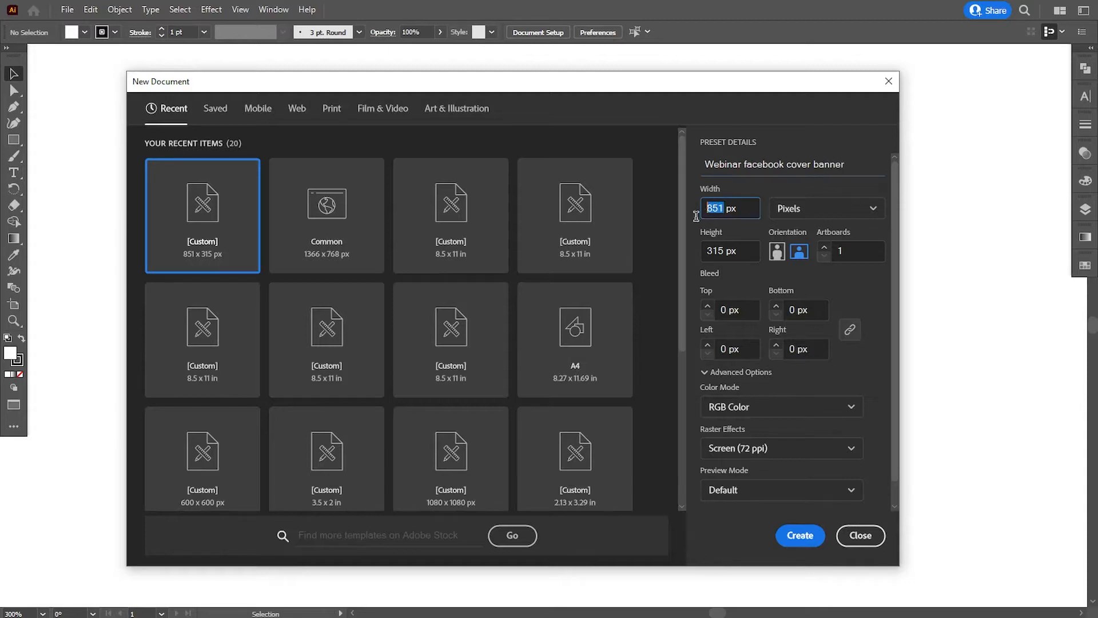
{"action": "double_click", "coordinate": [727, 252]}
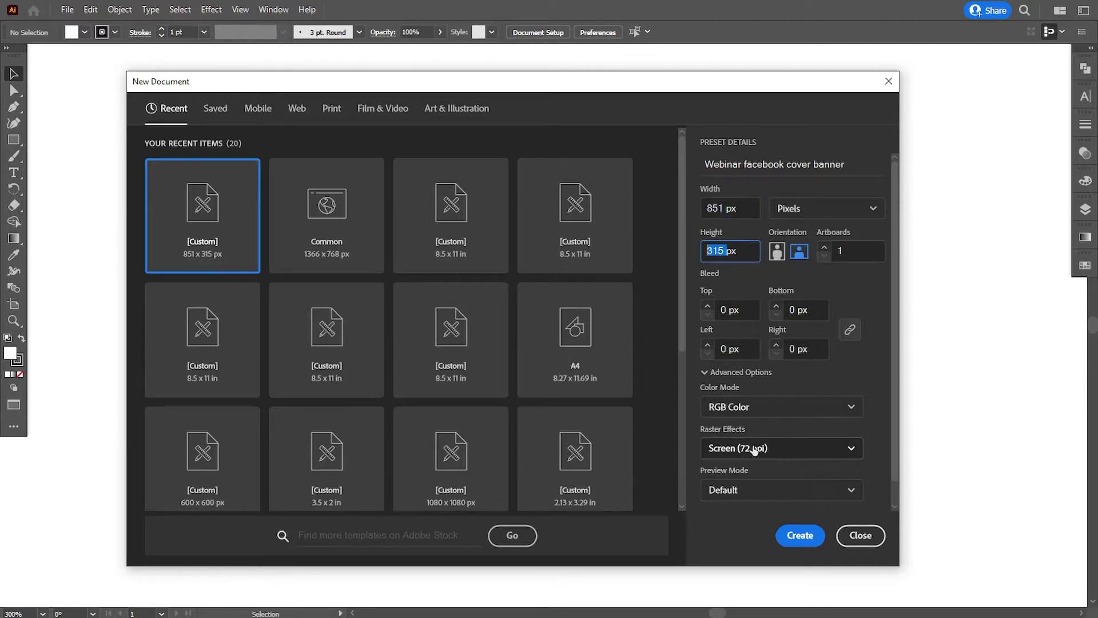
{"action": "left_click", "coordinate": [800, 535]}
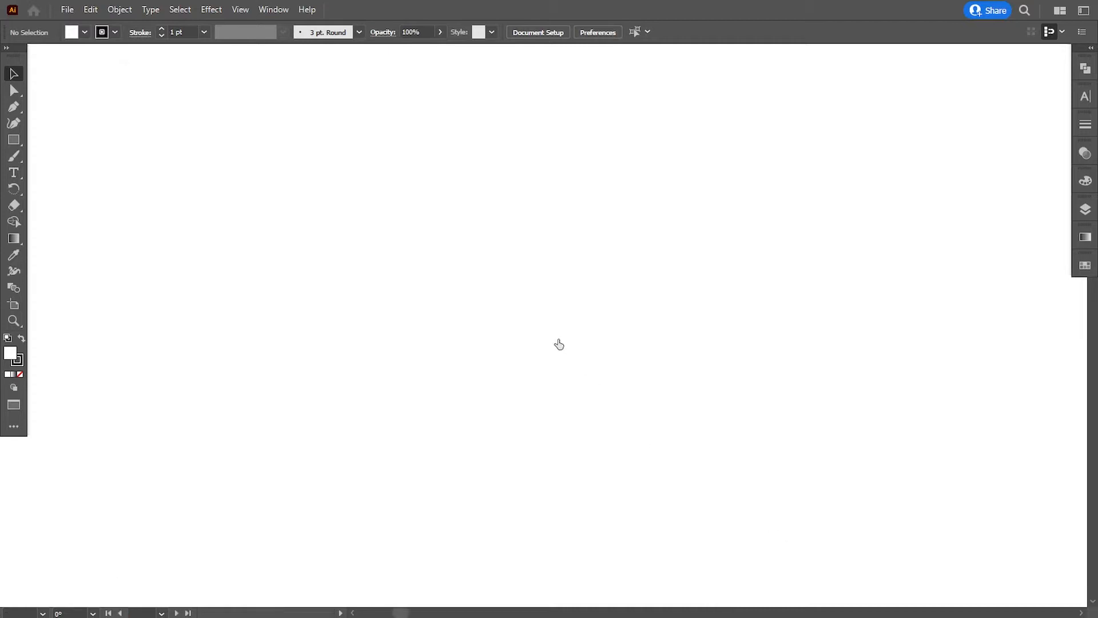
Paste the copied photos, color swatches, logo and icons, and place them beside the artboard's left edge
{"action": "key", "text": "ctrl+v"}
{"action": "key", "text": "ctrl+1"}
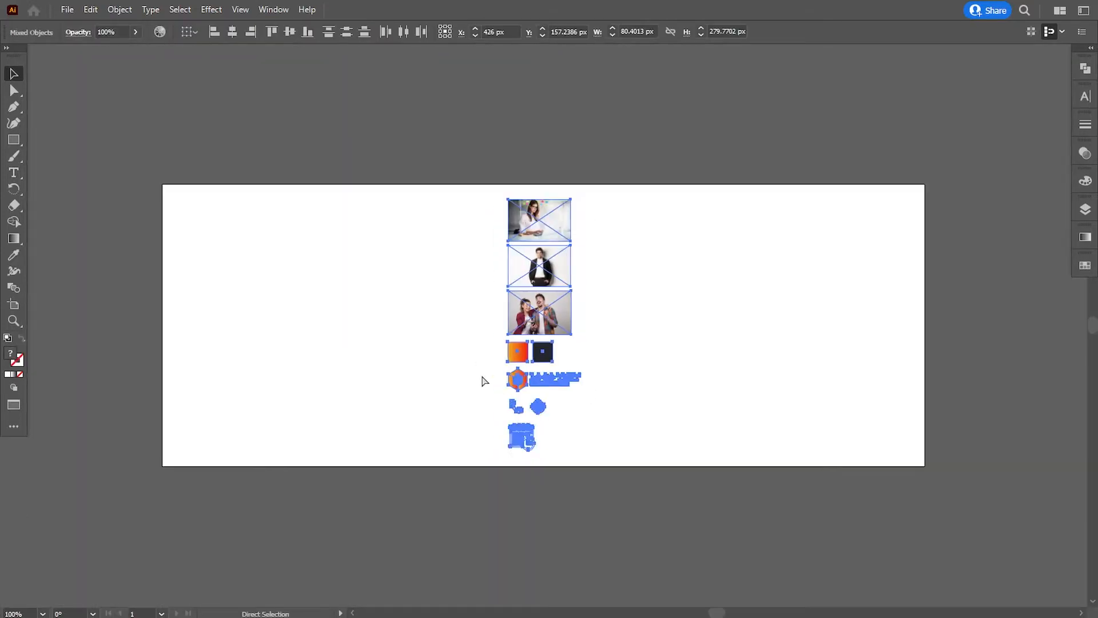
{"action": "left_click_drag", "start_coordinate": [561, 277], "coordinate": [129, 293]}
{"action": "left_click", "coordinate": [321, 490]}
{"action": "key", "text": "space"}
{"action": "left_click_drag", "start_coordinate": [289, 513], "coordinate": [481, 517]}
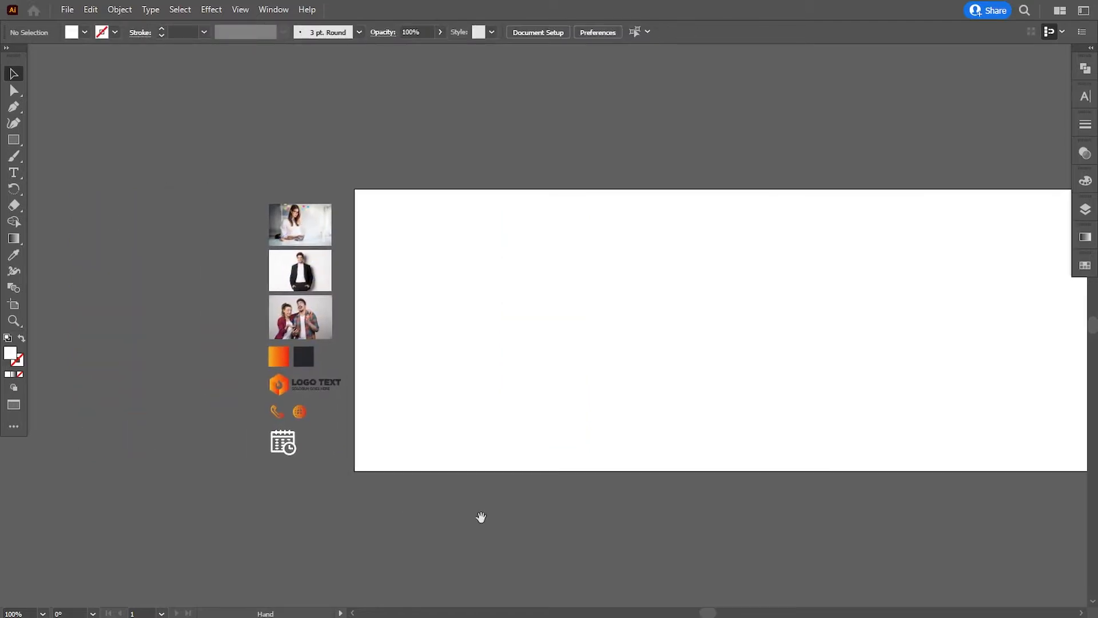
Move the logo from the pasted assets onto the artboard's upper-left corner
{"action": "key", "text": "ctrl+plus"}
{"action": "key", "text": "space"}
{"action": "left_click_drag", "start_coordinate": [423, 419], "coordinate": [368, 395]}
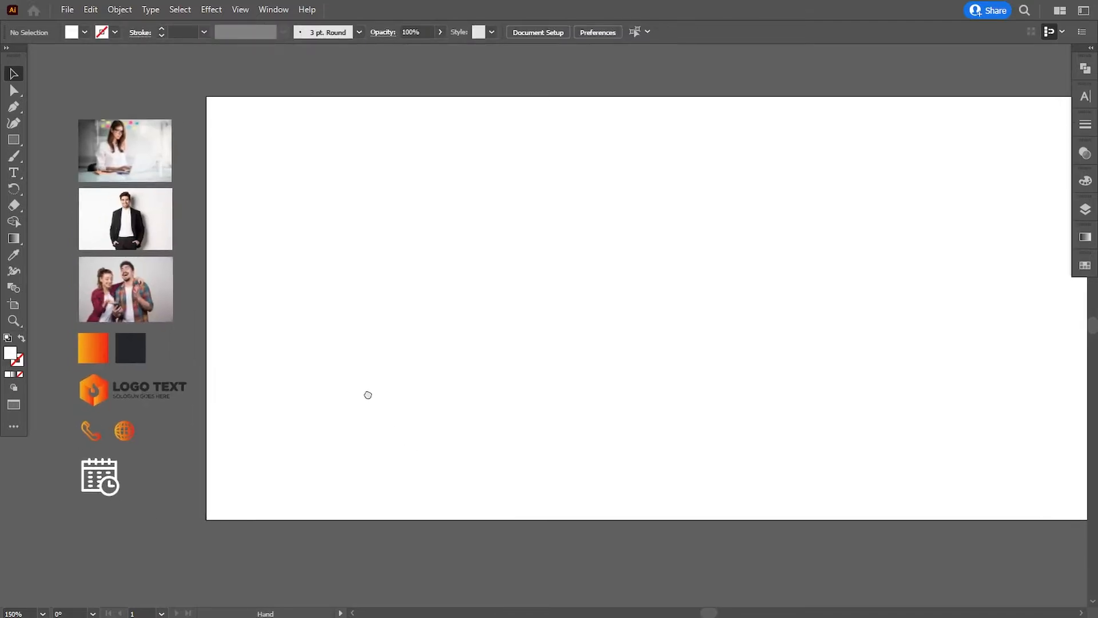
{"action": "left_click_drag", "start_coordinate": [98, 389], "coordinate": [263, 147]}
{"action": "left_click", "coordinate": [273, 312]}
Draw a thin vertical rectangle about 2 x 25 px on the artboard and fill it with the orange gradient sampled from the swatch
{"action": "left_click_drag", "start_coordinate": [335, 343], "coordinate": [321, 341]}
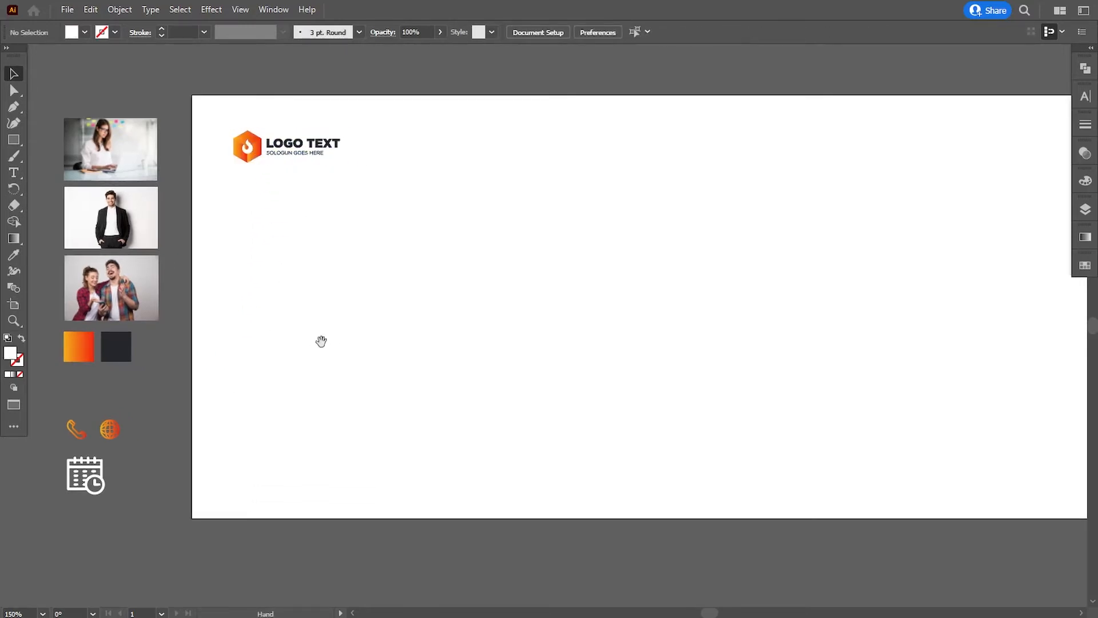
{"action": "left_click", "coordinate": [13, 141]}
{"action": "left_click_drag", "start_coordinate": [470, 255], "coordinate": [471, 253]}
{"action": "left_click", "coordinate": [17, 257]}
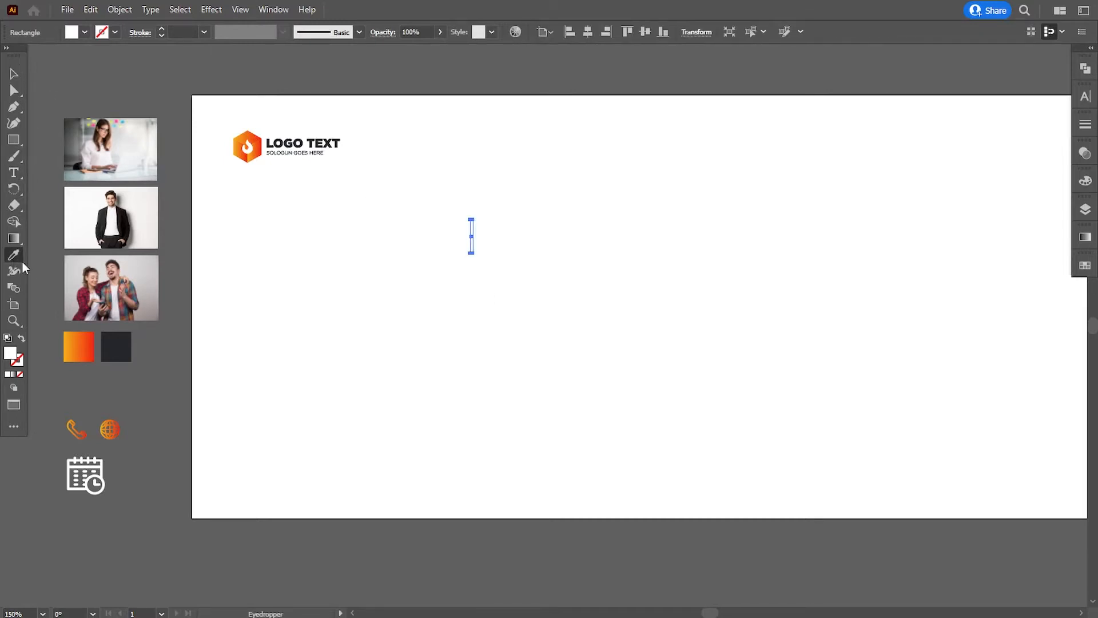
{"action": "left_click", "coordinate": [81, 346]}
{"action": "key", "text": "v"}
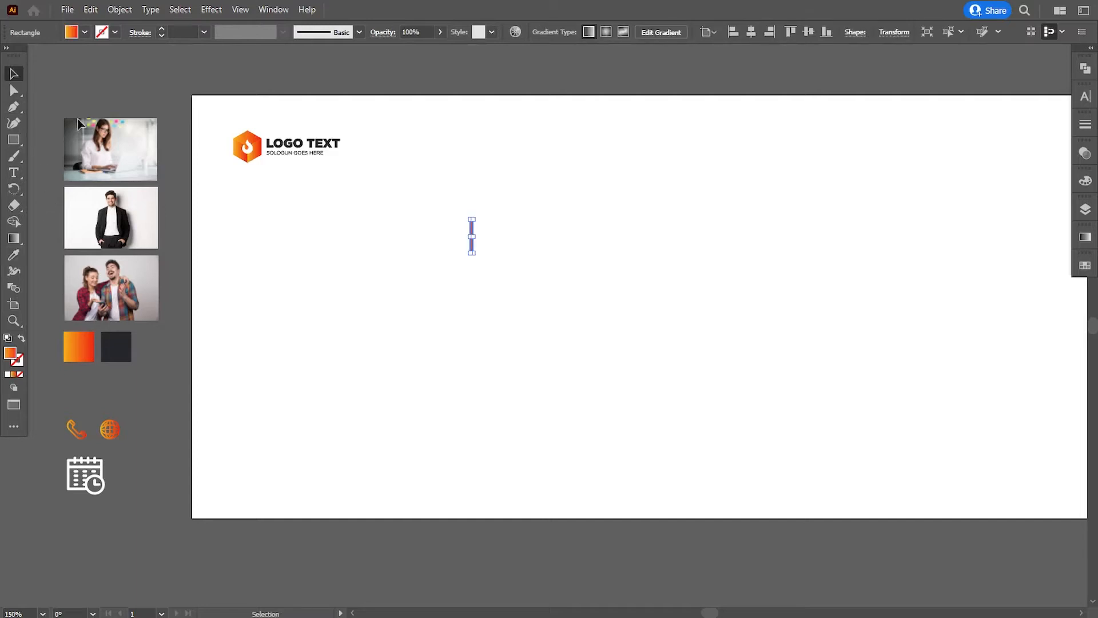
{"action": "left_click", "coordinate": [436, 325]}
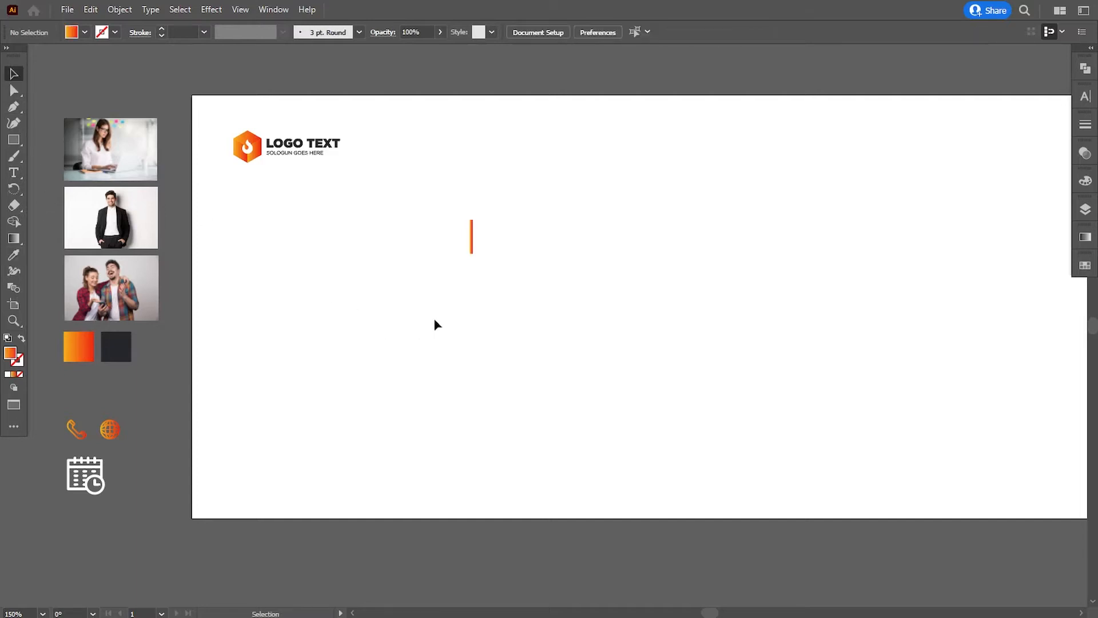
Slant the thin gradient bar by shifting only its top anchor points to the right
{"action": "left_click", "coordinate": [14, 91]}
{"action": "left_click", "coordinate": [471, 229]}
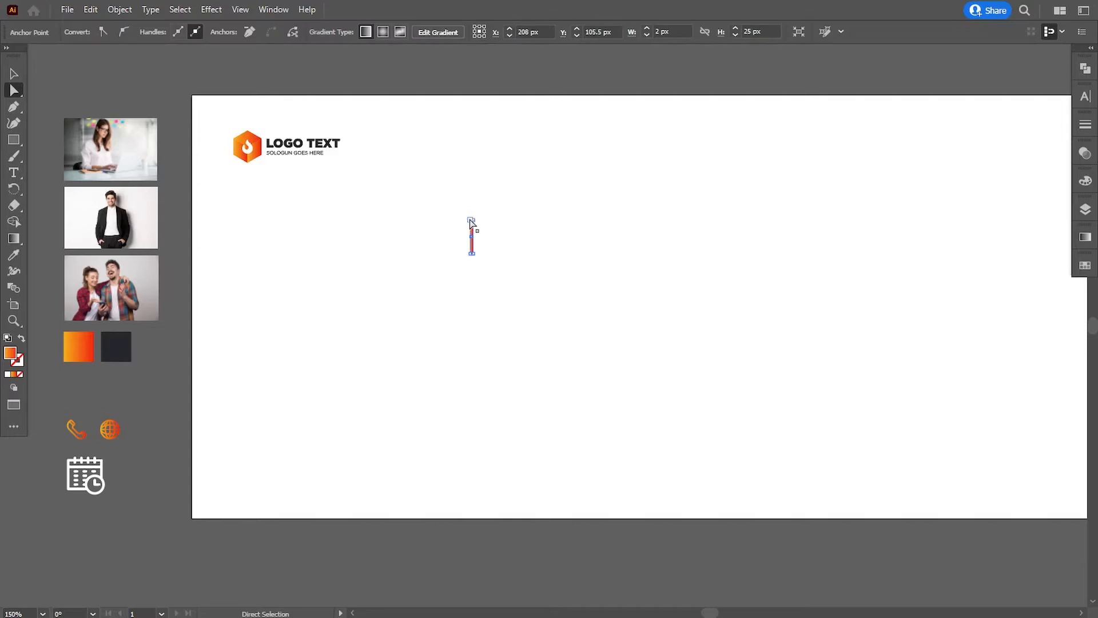
{"action": "left_click", "coordinate": [523, 240]}
{"action": "left_click_drag", "start_coordinate": [462, 205], "coordinate": [499, 232]}
{"action": "key", "text": "Right"}
{"action": "key", "text": "Right"}
{"action": "key", "text": "Right"}
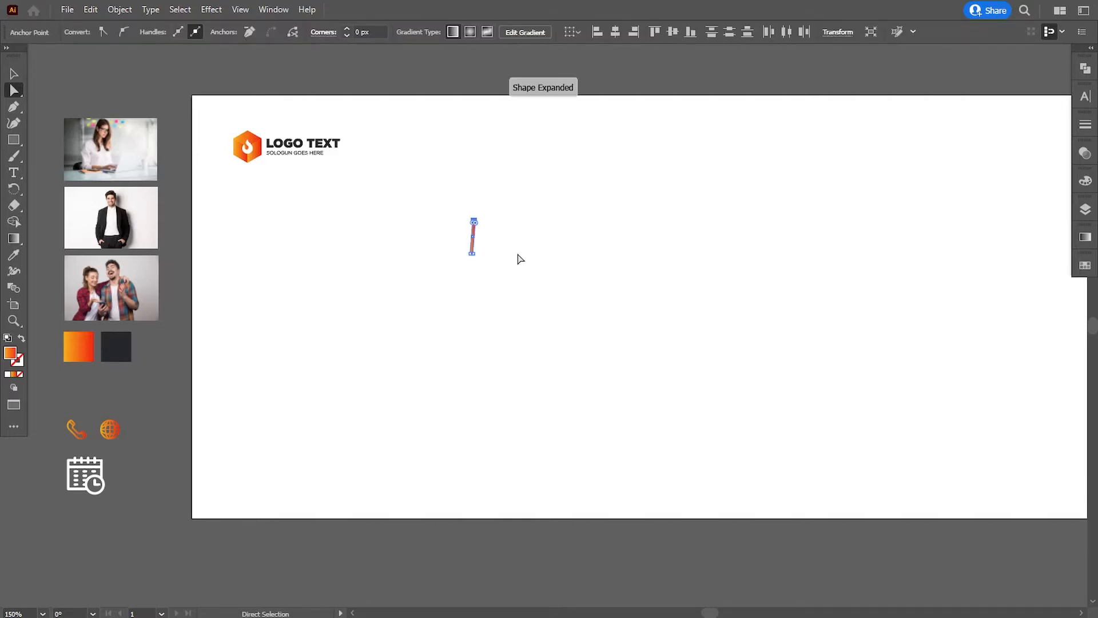
{"action": "key", "text": "Right"}
{"action": "key", "text": "Right"}
{"action": "key", "text": "Right"}
{"action": "key", "text": "Right"}
{"action": "key", "text": "Right"}
{"action": "key", "text": "Right"}
{"action": "key", "text": "Right"}
{"action": "key", "text": "Right"}
{"action": "key", "text": "Right"}
{"action": "key", "text": "Right"}
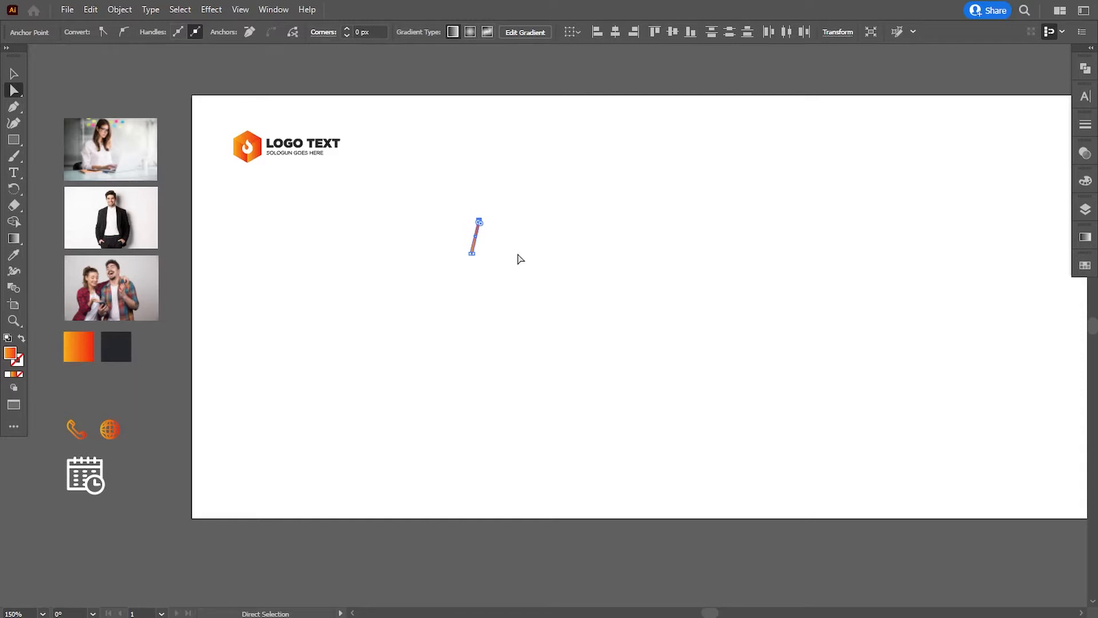
Shorten the slanted bar by raising its bottom anchor points
{"action": "left_click", "coordinate": [520, 260]}
{"action": "left_click_drag", "start_coordinate": [455, 249], "coordinate": [510, 288]}
{"action": "key", "text": "Up"}
{"action": "key", "text": "Up"}
{"action": "key", "text": "Up"}
{"action": "key", "text": "Up"}
{"action": "key", "text": "Up"}
{"action": "key", "text": "Up"}
{"action": "left_click", "coordinate": [507, 289]}
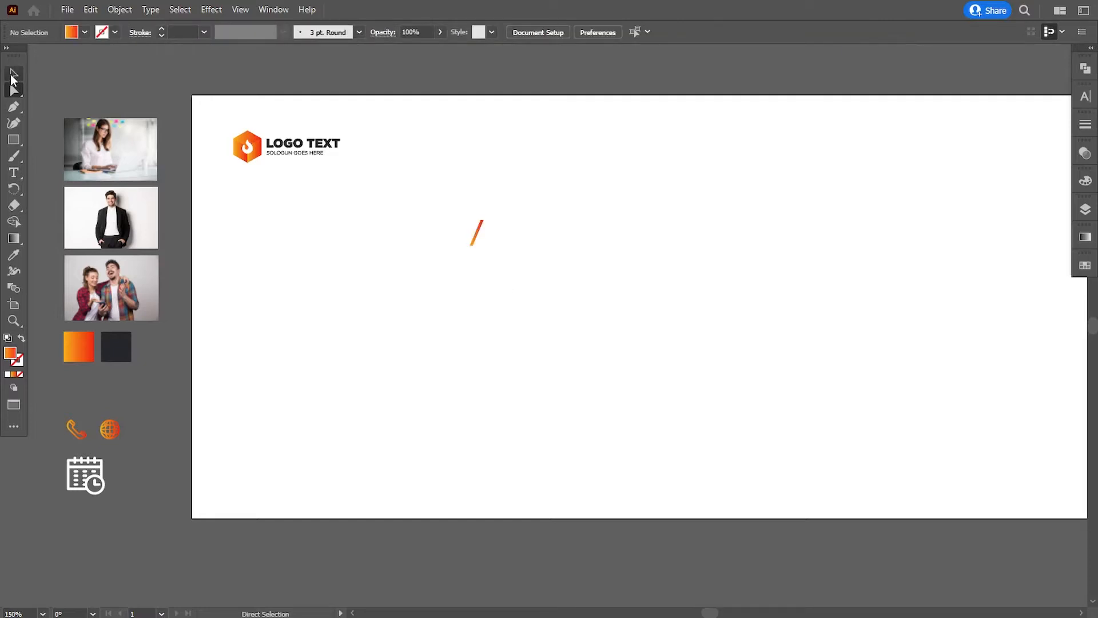
Copy the slanted bar slightly to the right and repeat the copy to form a row of 11 evenly spaced stripes
{"action": "left_click", "coordinate": [13, 73]}
{"action": "left_click_drag", "start_coordinate": [478, 234], "coordinate": [487, 237]}
{"action": "key", "text": "ctrl+d"}
{"action": "key", "text": "ctrl+d"}
{"action": "key", "text": "ctrl+d"}
{"action": "key", "text": "ctrl+d"}
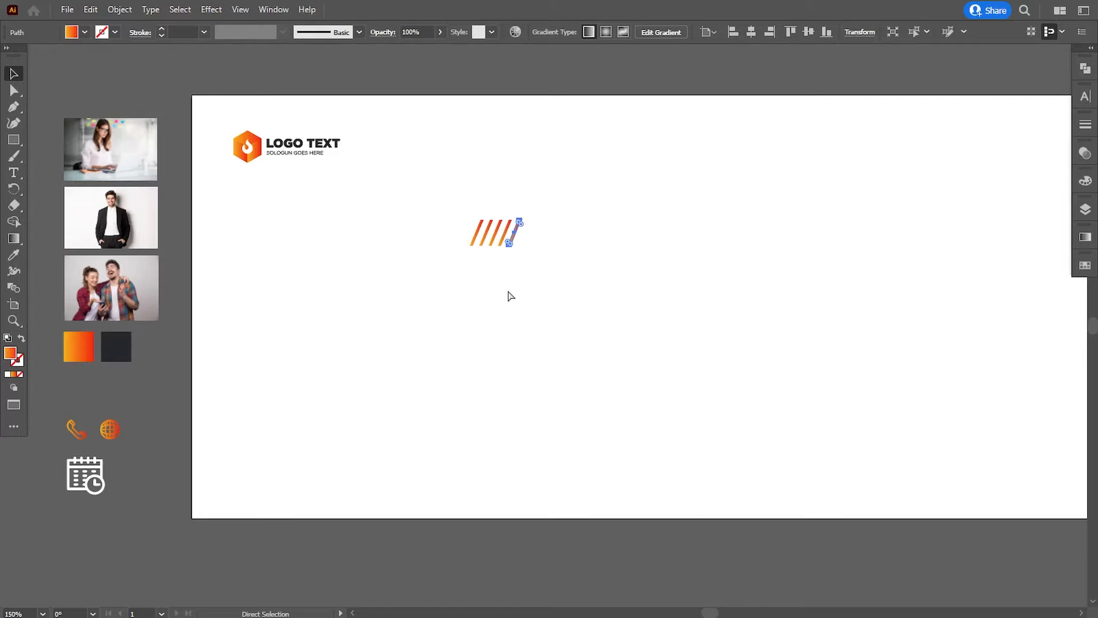
{"action": "key", "text": "ctrl+d"}
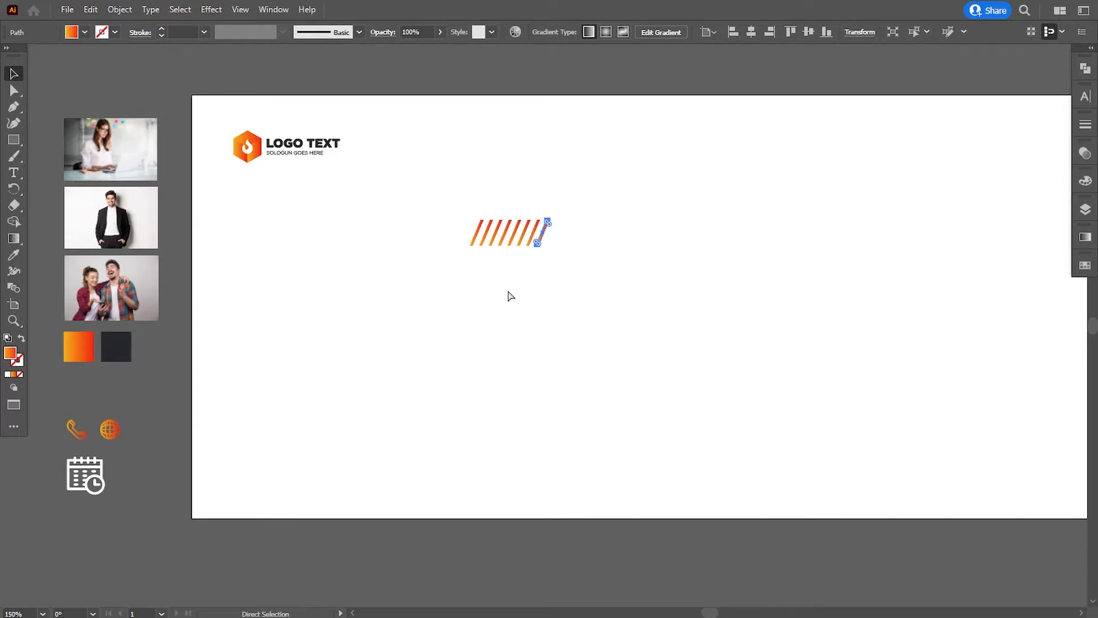
{"action": "key", "text": "ctrl+d"}
{"action": "left_click", "coordinate": [511, 295]}
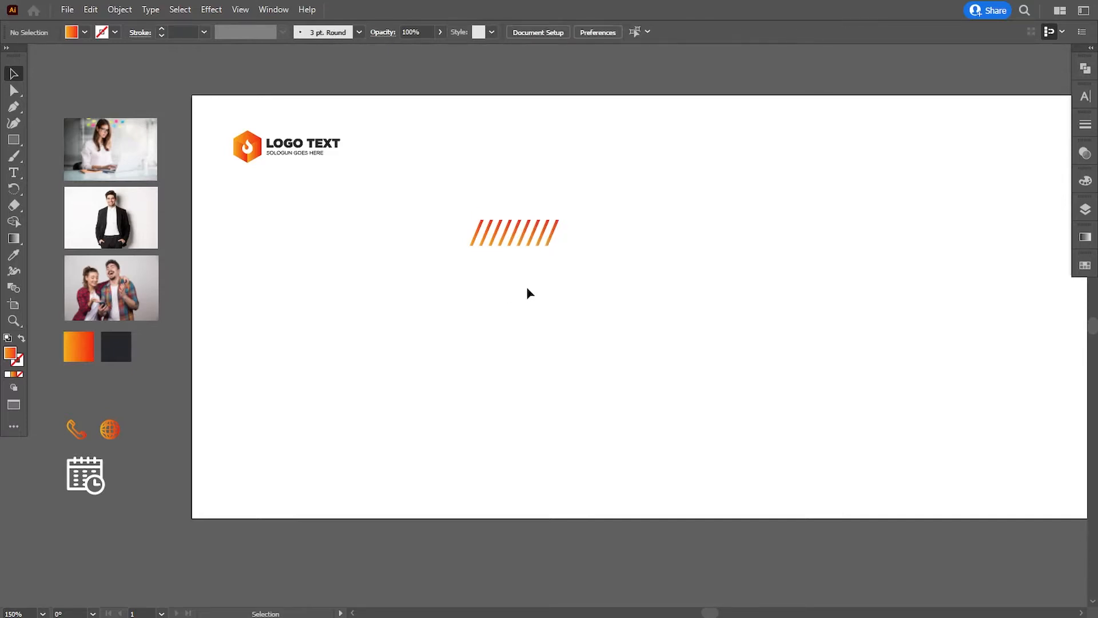
{"action": "left_click", "coordinate": [551, 237]}
{"action": "key", "text": "ctrl+d"}
{"action": "key", "text": "ctrl+d"}
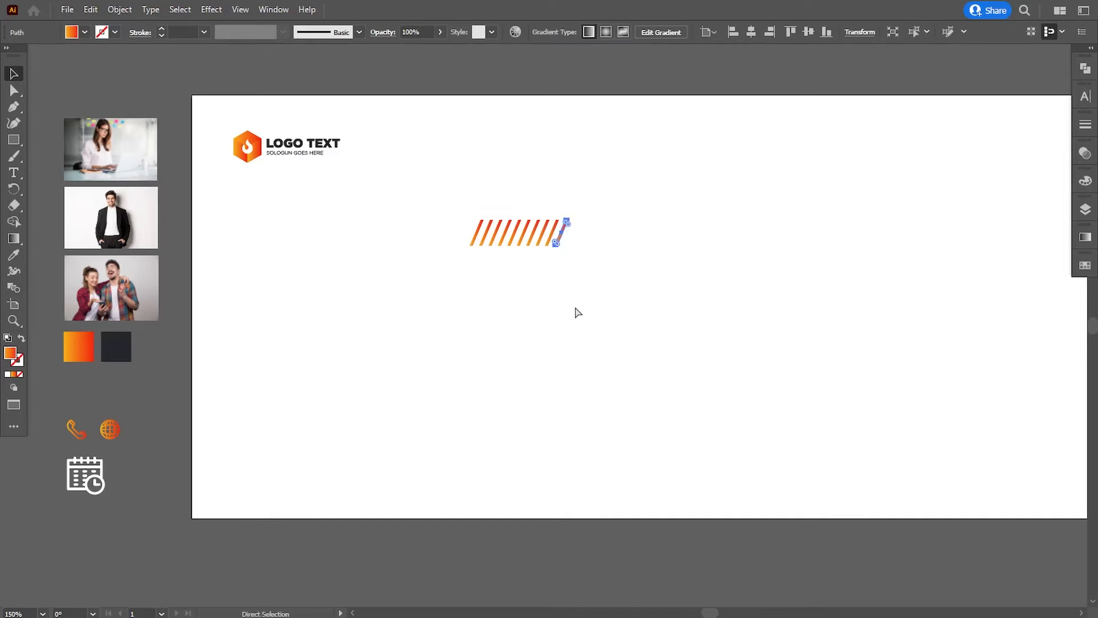
Move the whole row of stripes up to the artboard's top area, to the right of the logo
{"action": "left_click", "coordinate": [578, 313]}
{"action": "key", "text": "v"}
{"action": "left_click_drag", "start_coordinate": [415, 213], "coordinate": [639, 274]}
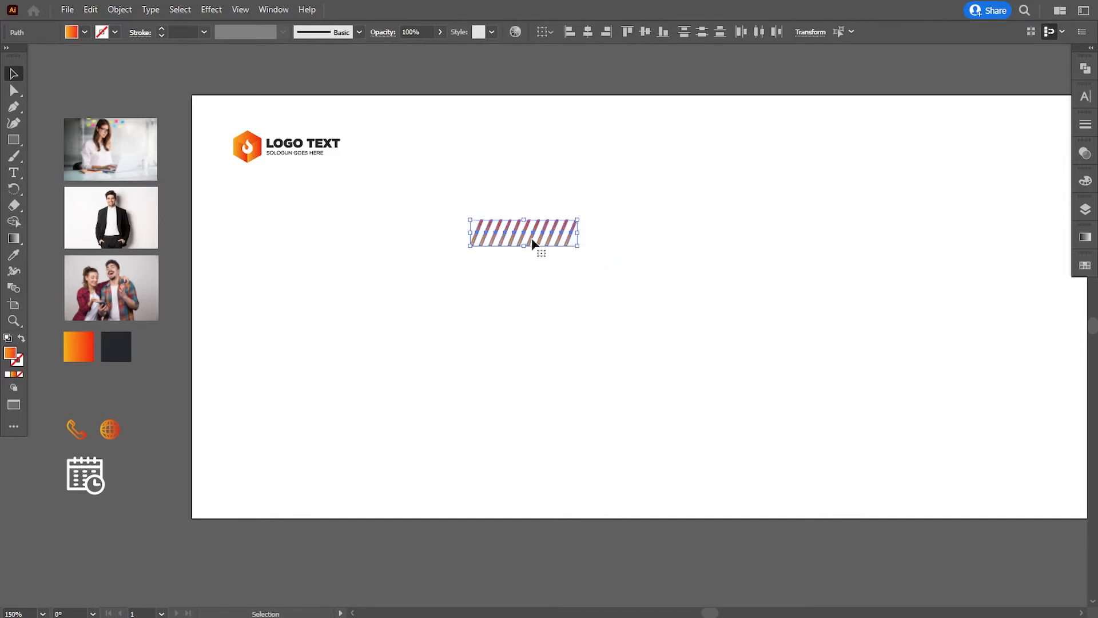
{"action": "left_click_drag", "start_coordinate": [525, 240], "coordinate": [553, 159]}
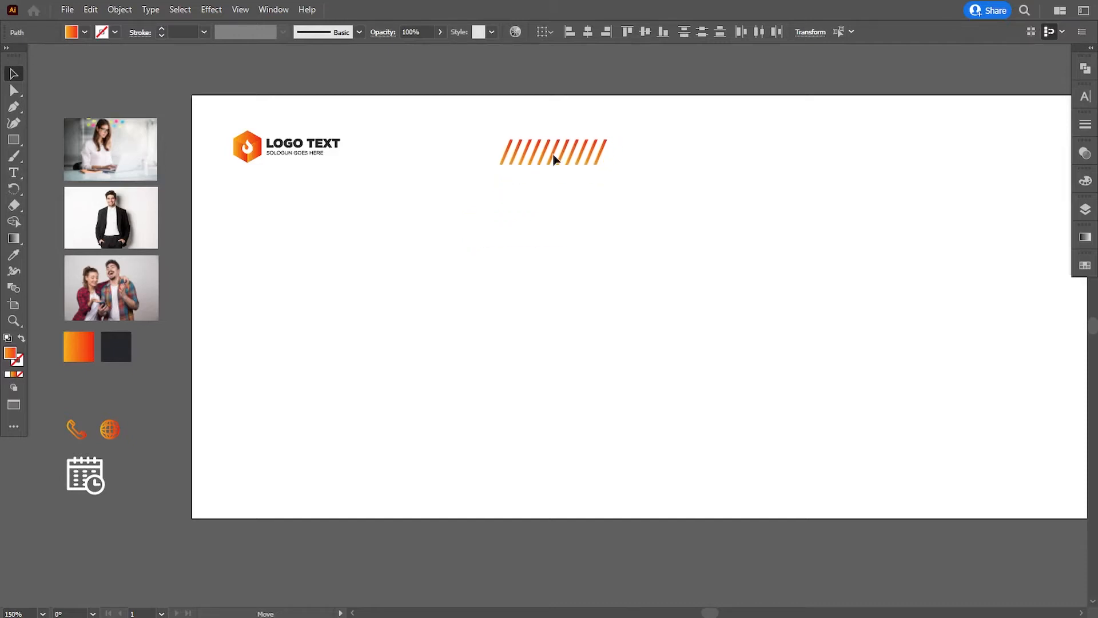
Apply one continuous horizontal gradient across all the stripes, from yellow-orange at the left to red at the right
{"action": "left_click", "coordinate": [510, 179]}
{"action": "left_click_drag", "start_coordinate": [448, 131], "coordinate": [666, 181]}
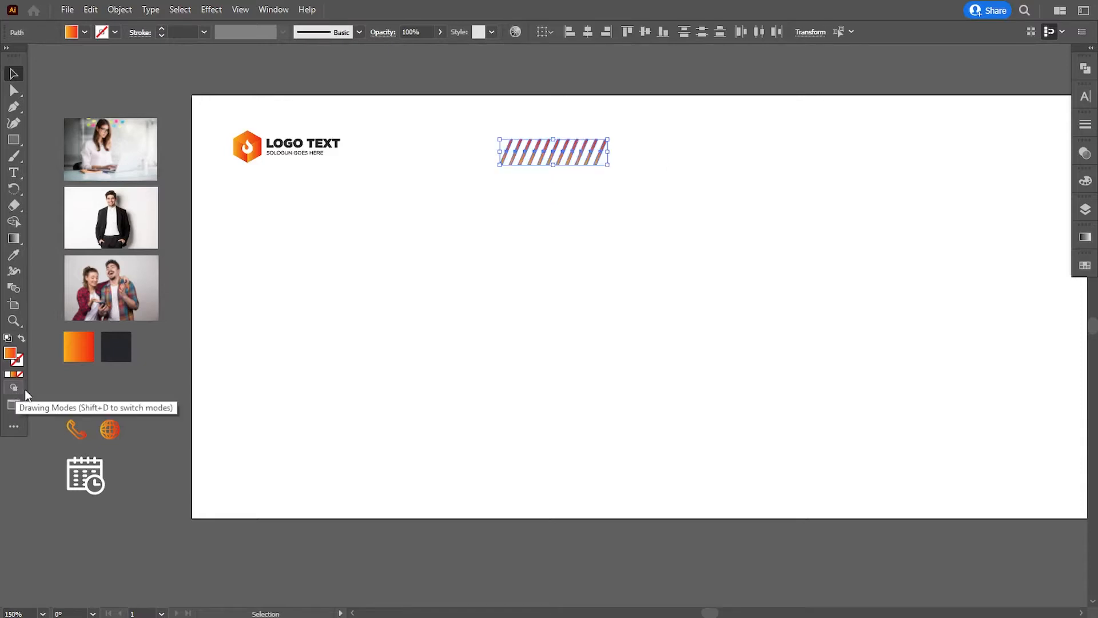
{"action": "left_click", "coordinate": [14, 238]}
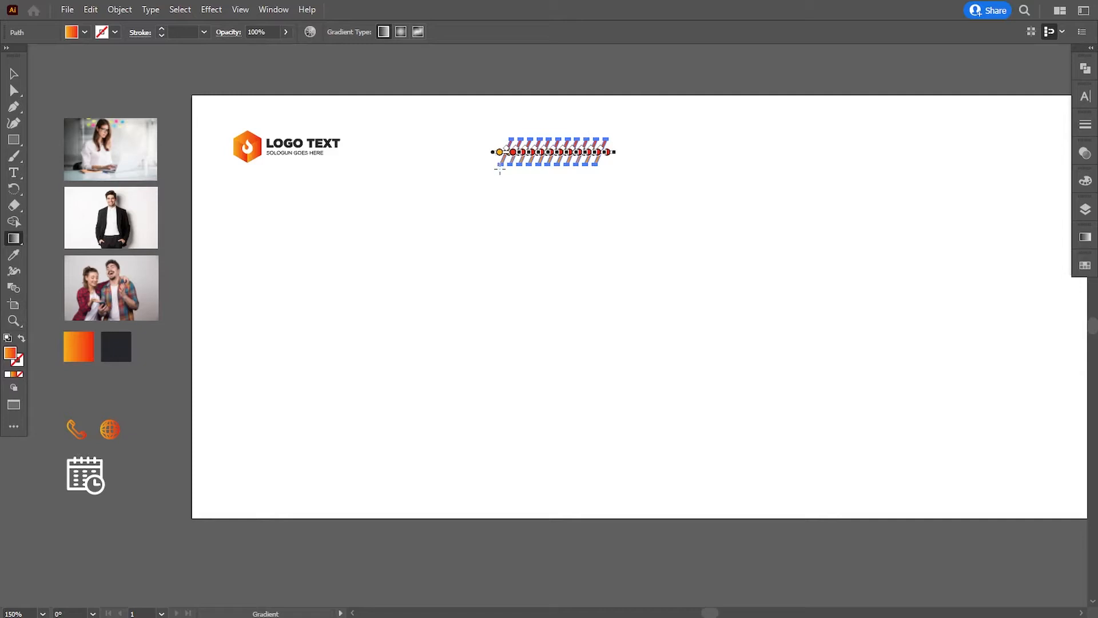
{"action": "left_click_drag", "start_coordinate": [499, 170], "coordinate": [631, 169]}
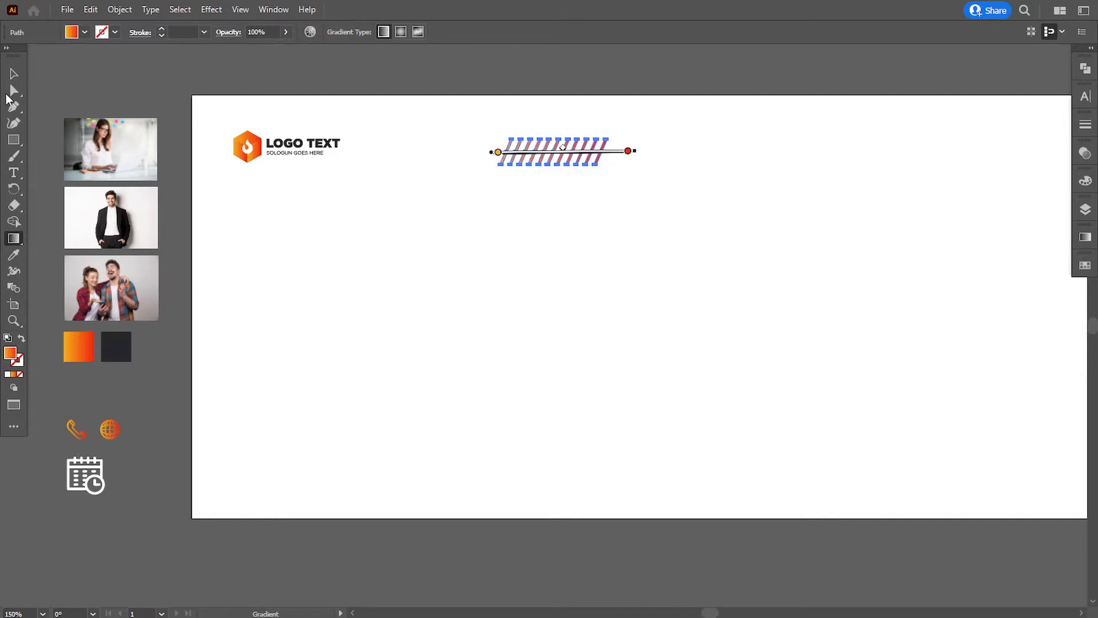
{"action": "left_click", "coordinate": [14, 73]}
{"action": "left_click", "coordinate": [366, 275]}
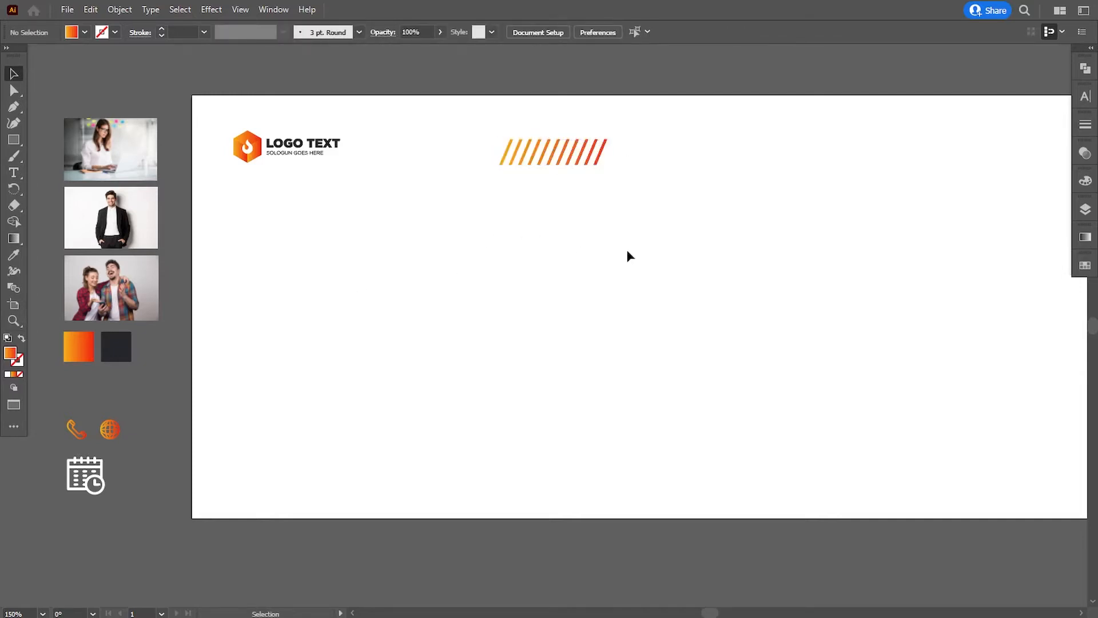
Shorten all the stripes slightly by raising their bottom anchor points together
{"action": "left_click_drag", "start_coordinate": [605, 284], "coordinate": [609, 282]}
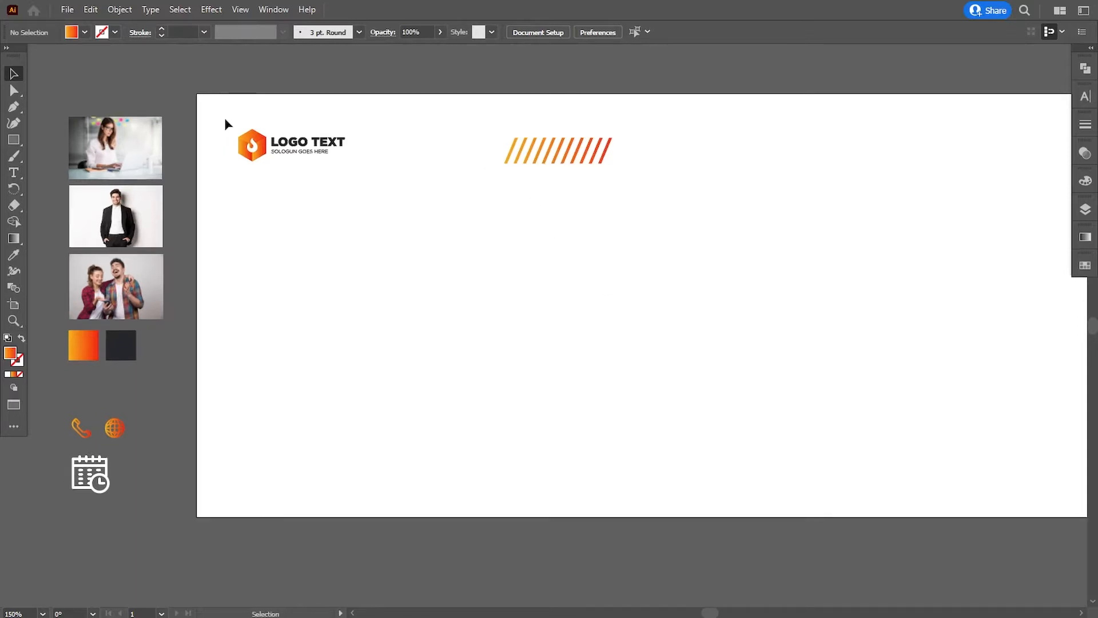
{"action": "left_click", "coordinate": [14, 89]}
{"action": "left_click_drag", "start_coordinate": [467, 163], "coordinate": [683, 200]}
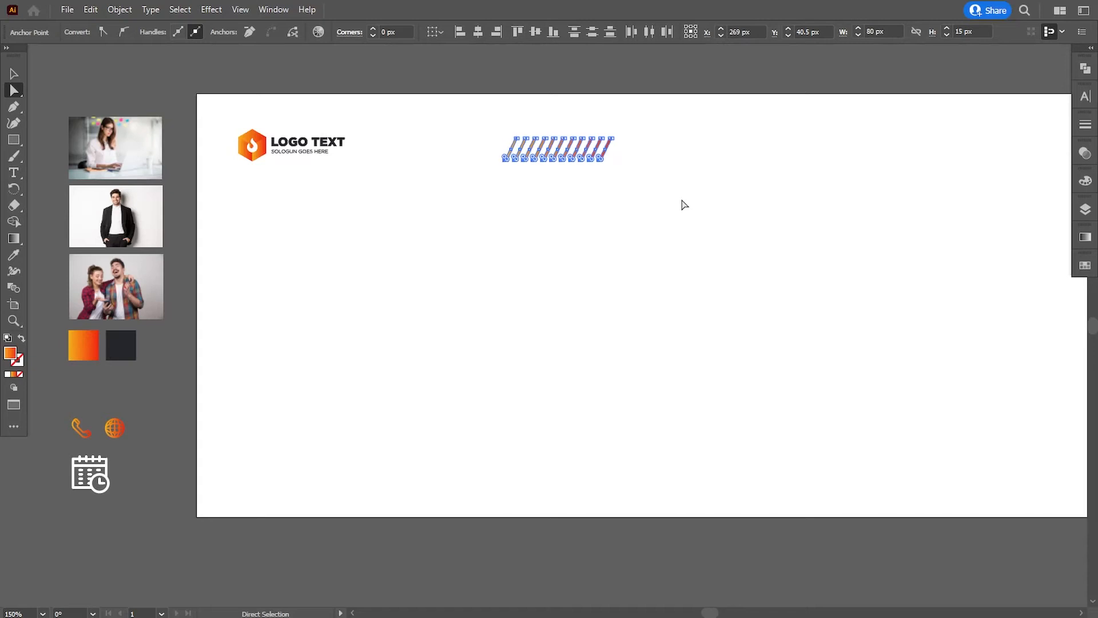
{"action": "left_click", "coordinate": [663, 237]}
{"action": "left_click", "coordinate": [14, 73]}
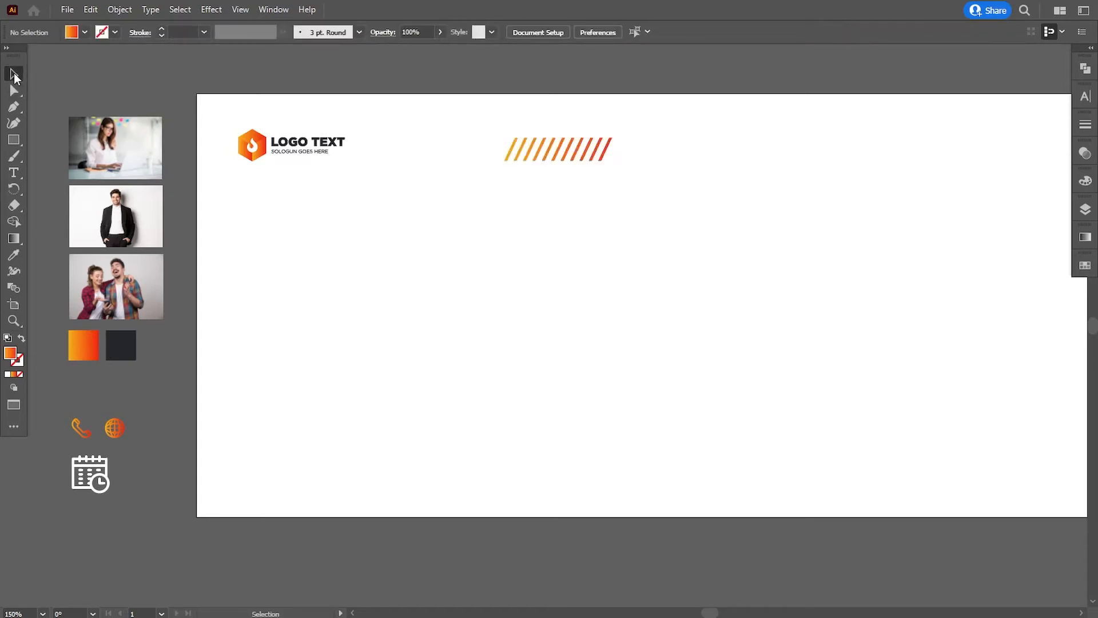
Group the stripes and nudge the group upward to sit level with the logo
{"action": "left_click_drag", "start_coordinate": [442, 102], "coordinate": [595, 174]}
{"action": "left_click", "coordinate": [120, 9]}
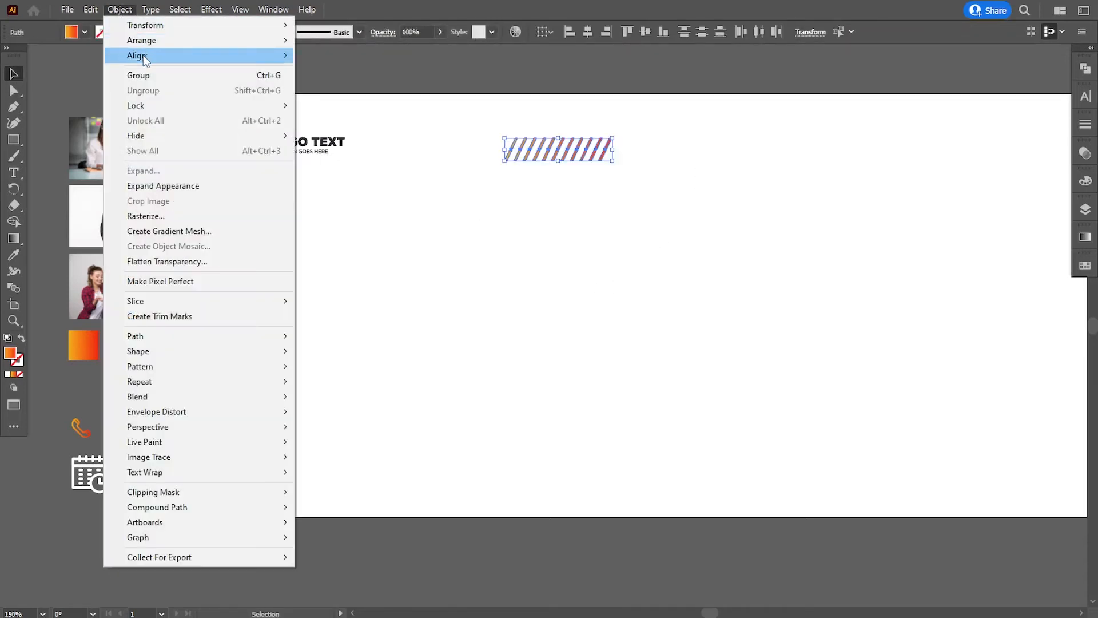
{"action": "left_click", "coordinate": [132, 74]}
{"action": "key", "text": "Up"}
{"action": "key", "text": "Up"}
{"action": "key", "text": "Up"}
{"action": "key", "text": "Up"}
{"action": "key", "text": "Up"}
{"action": "key", "text": "Up"}
{"action": "key", "text": "Up"}
{"action": "key", "text": "Up"}
{"action": "key", "text": "Up"}
{"action": "key", "text": "Up"}
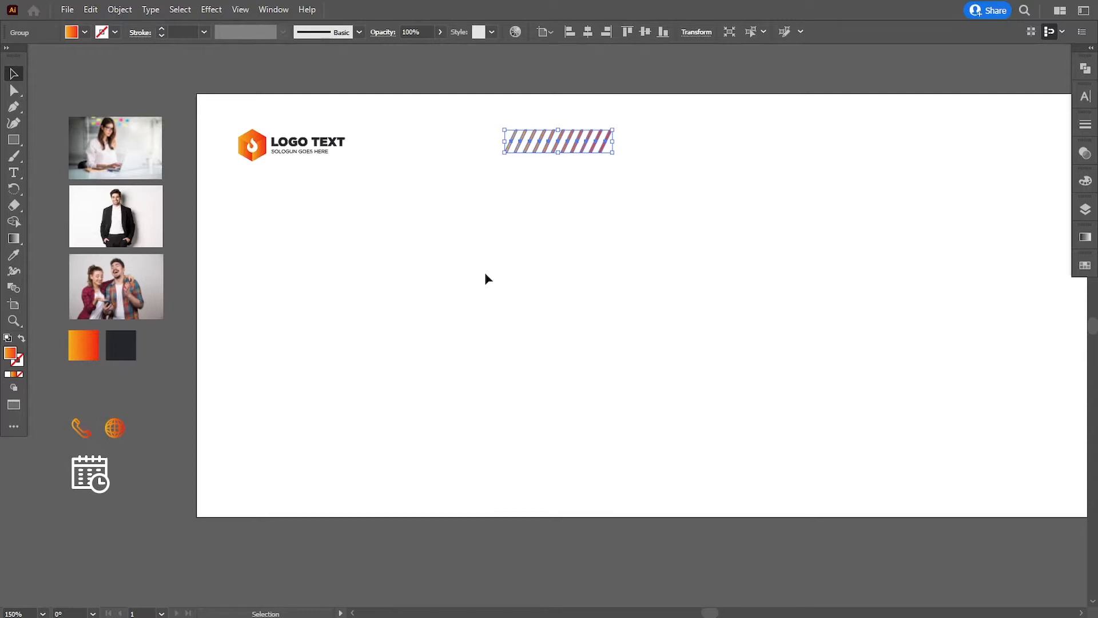
{"action": "left_click", "coordinate": [485, 278]}
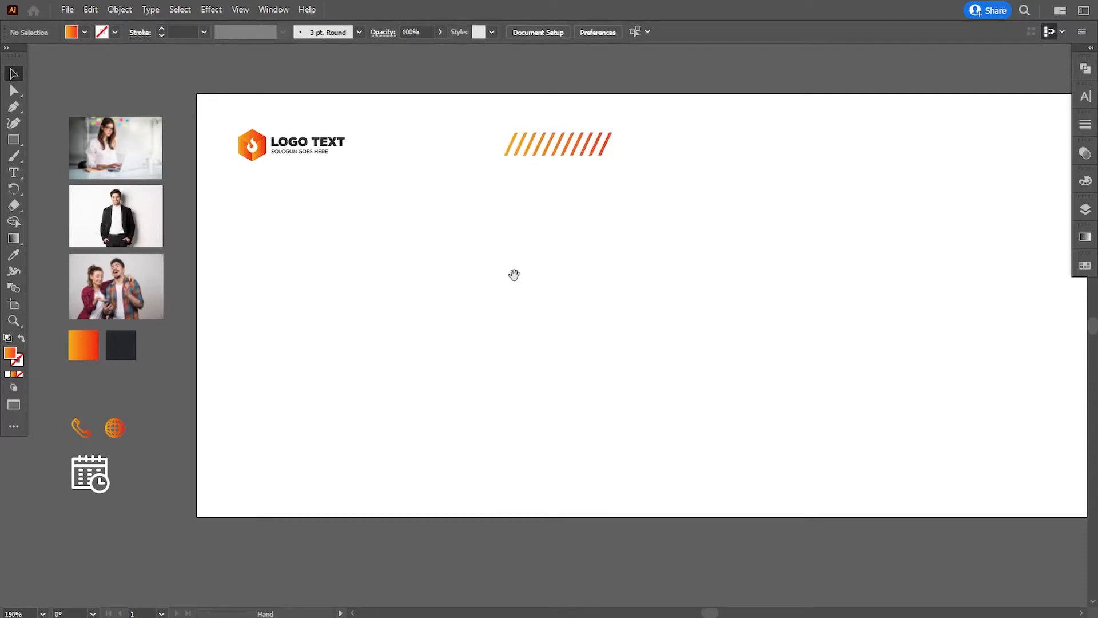
Add a three-line text reading Online, Marketing, Webinar in the open area below the logo
{"action": "left_click_drag", "start_coordinate": [514, 275], "coordinate": [507, 274]}
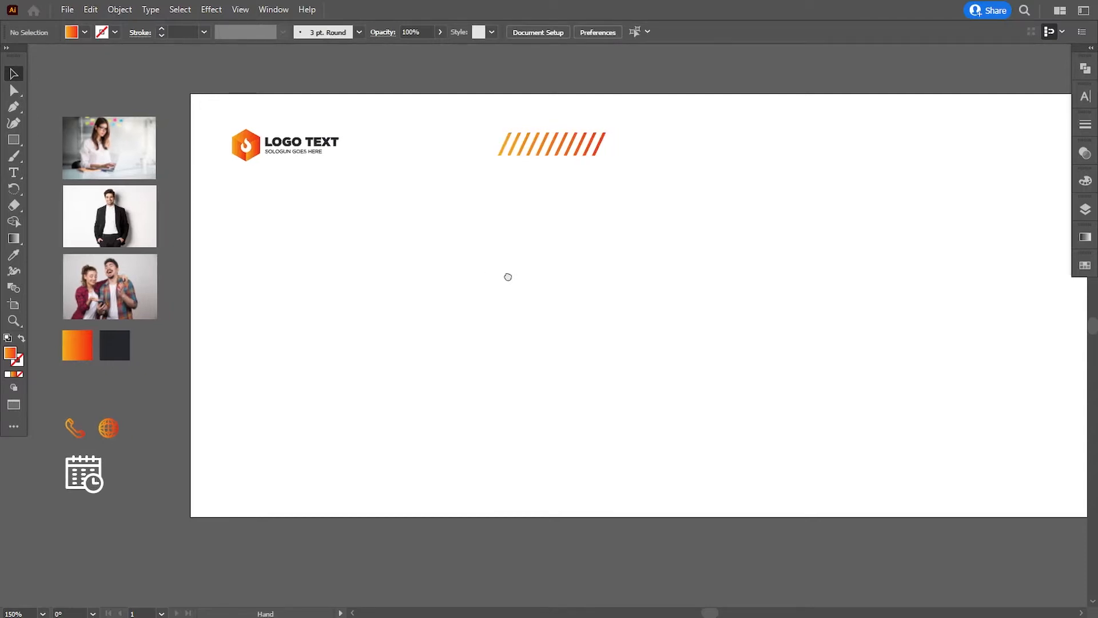
{"action": "left_click", "coordinate": [11, 177]}
{"action": "left_click", "coordinate": [377, 248]}
{"action": "type", "text": "Online"}
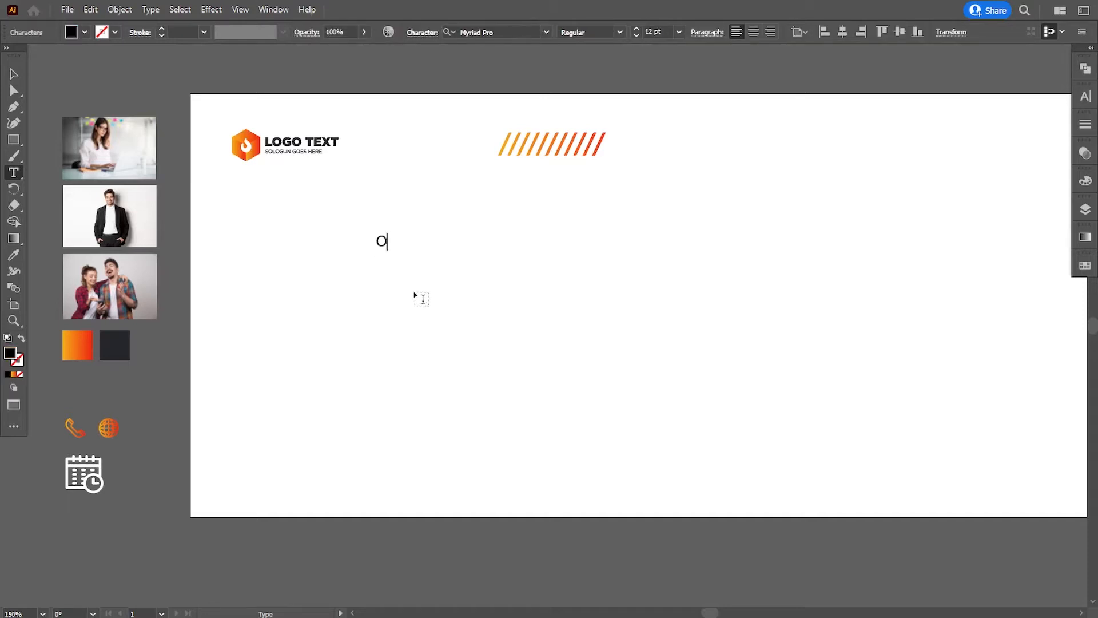
{"action": "key", "text": "Return"}
{"action": "type", "text": "Marketing"}
{"action": "key", "text": "Return"}
{"action": "type", "text": "W"}
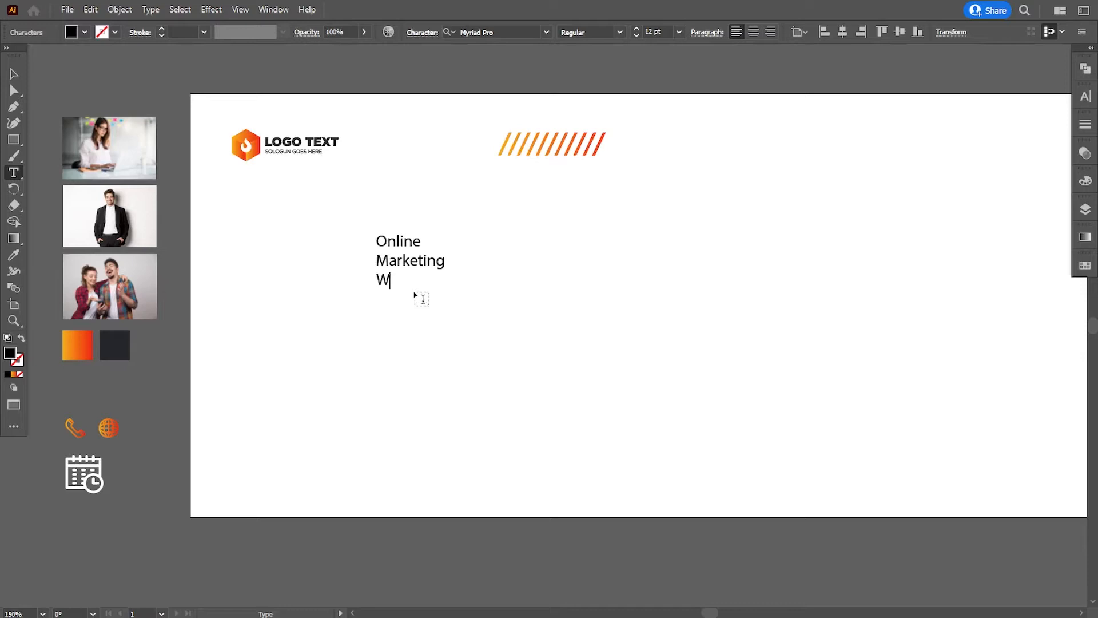
{"action": "type", "text": "ebinar"}
Set the whole three-line headline in Montserrat ExtraBold at 30 pt
{"action": "key", "text": "ctrl+a"}
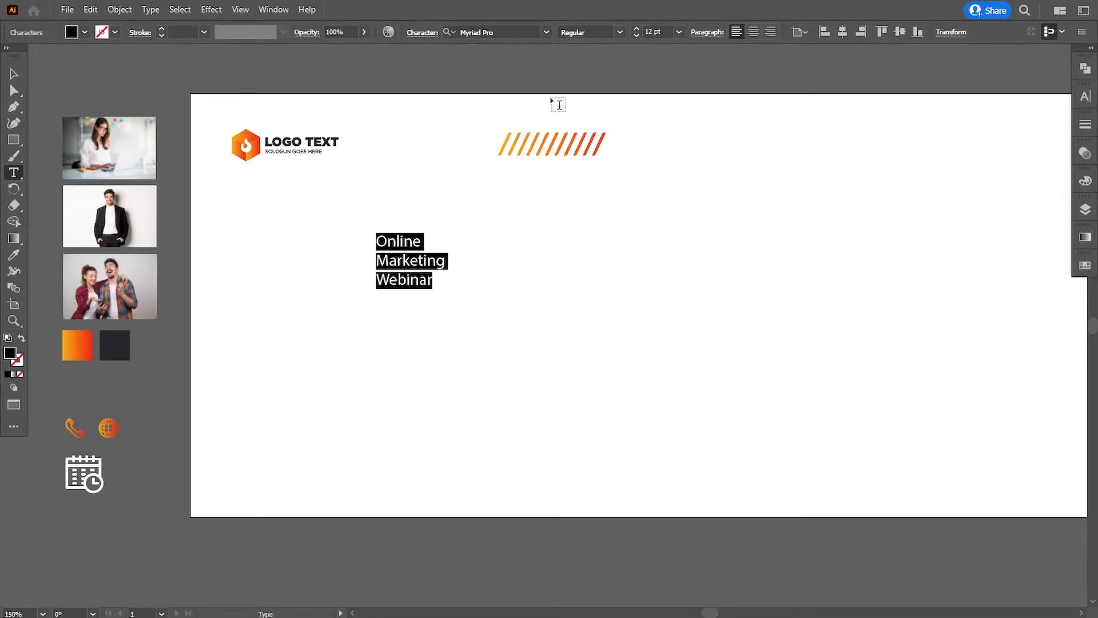
{"action": "left_click", "coordinate": [501, 32]}
{"action": "type", "text": "mon"}
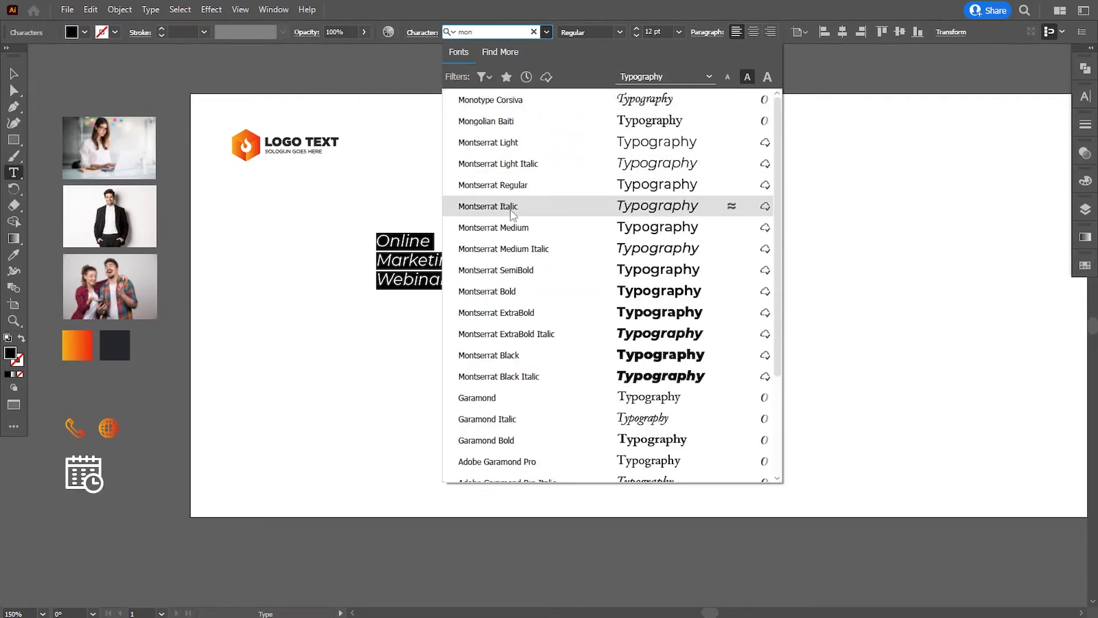
{"action": "left_click", "coordinate": [519, 313]}
{"action": "double_click", "coordinate": [653, 32]}
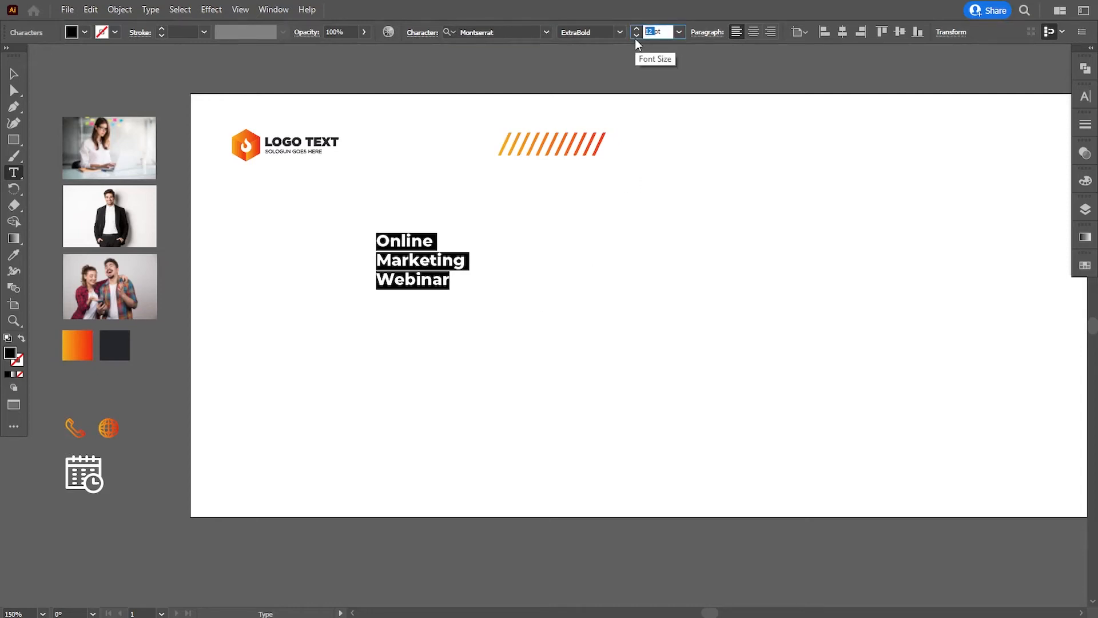
{"action": "type", "text": "30"}
{"action": "key", "text": "Return"}
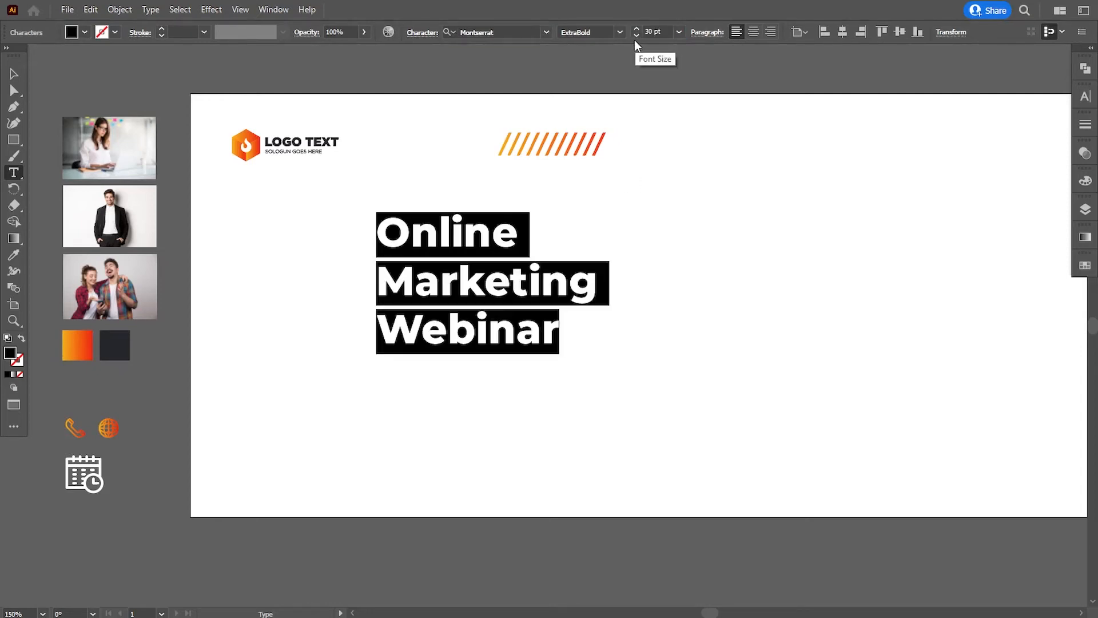
Change the headline word Online to the Regular weight
{"action": "left_click", "coordinate": [379, 229]}
{"action": "left_click_drag", "start_coordinate": [379, 229], "coordinate": [516, 233]}
{"action": "left_click", "coordinate": [621, 33]}
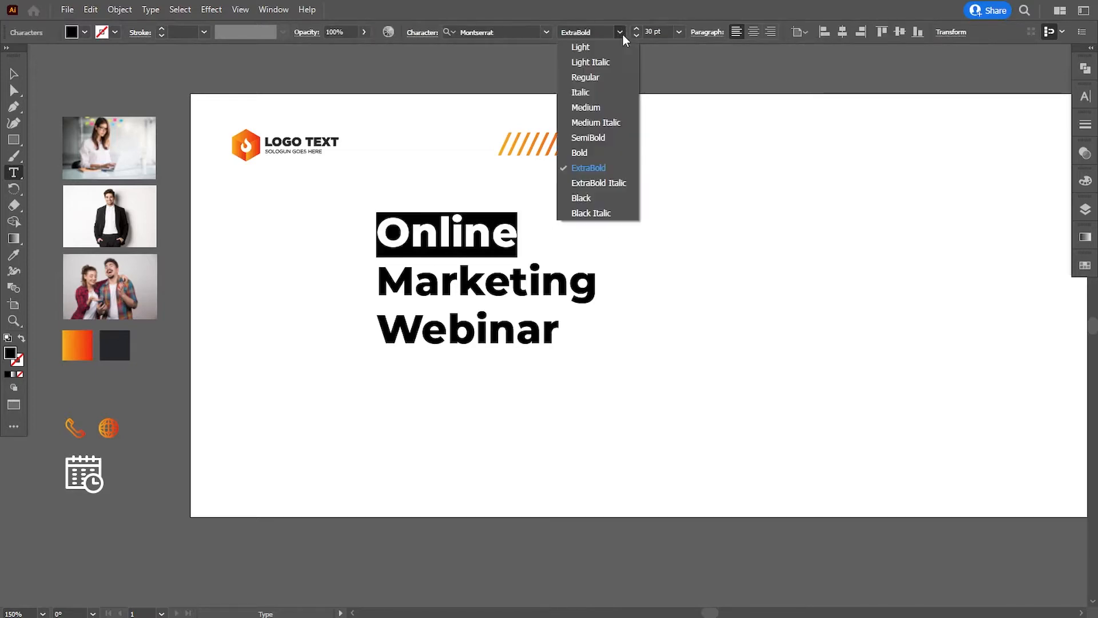
{"action": "left_click", "coordinate": [589, 78]}
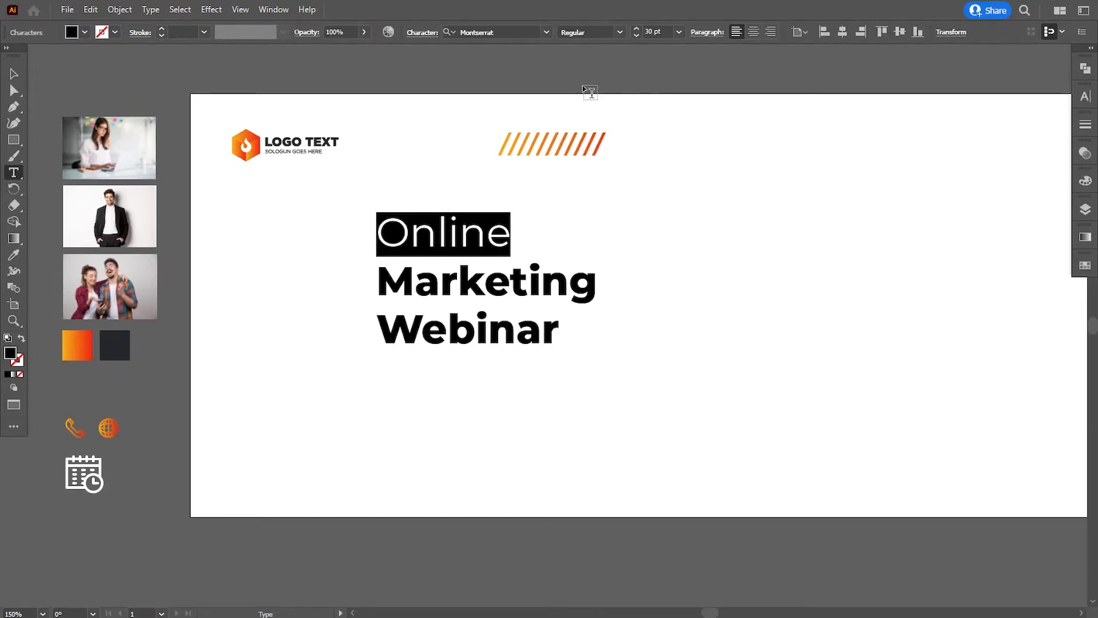
{"action": "left_click", "coordinate": [414, 275]}
{"action": "key", "text": "Escape"}
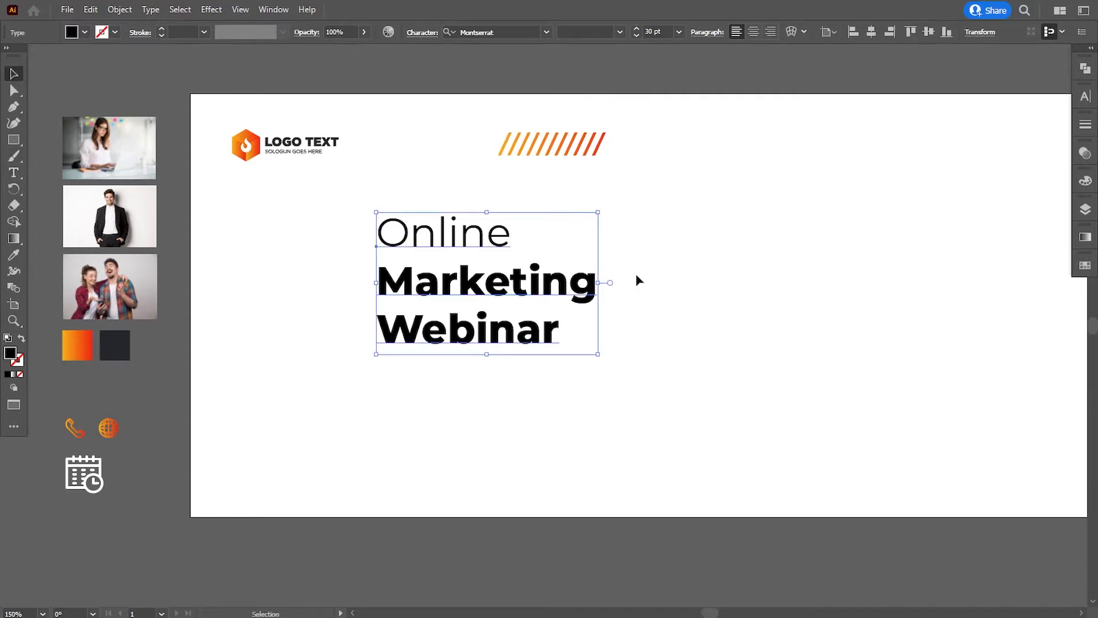
Tighten the headline's leading to 33 pt
{"action": "left_click", "coordinate": [1085, 96]}
{"action": "left_click", "coordinate": [1017, 155]}
{"action": "left_click", "coordinate": [1018, 156]}
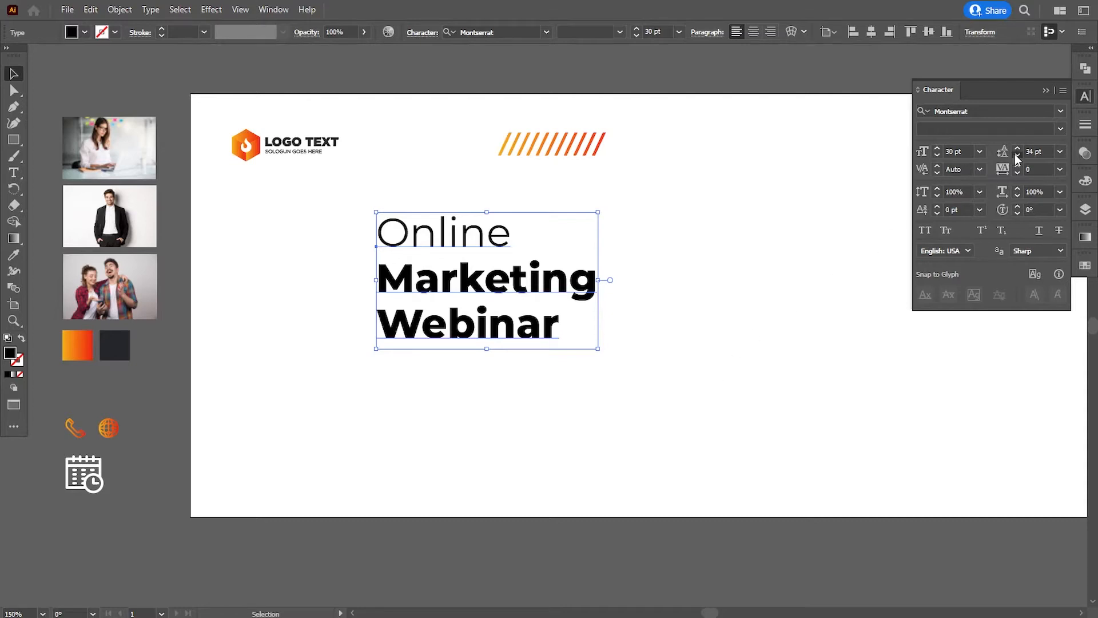
{"action": "left_click", "coordinate": [1018, 156]}
{"action": "left_click", "coordinate": [505, 435]}
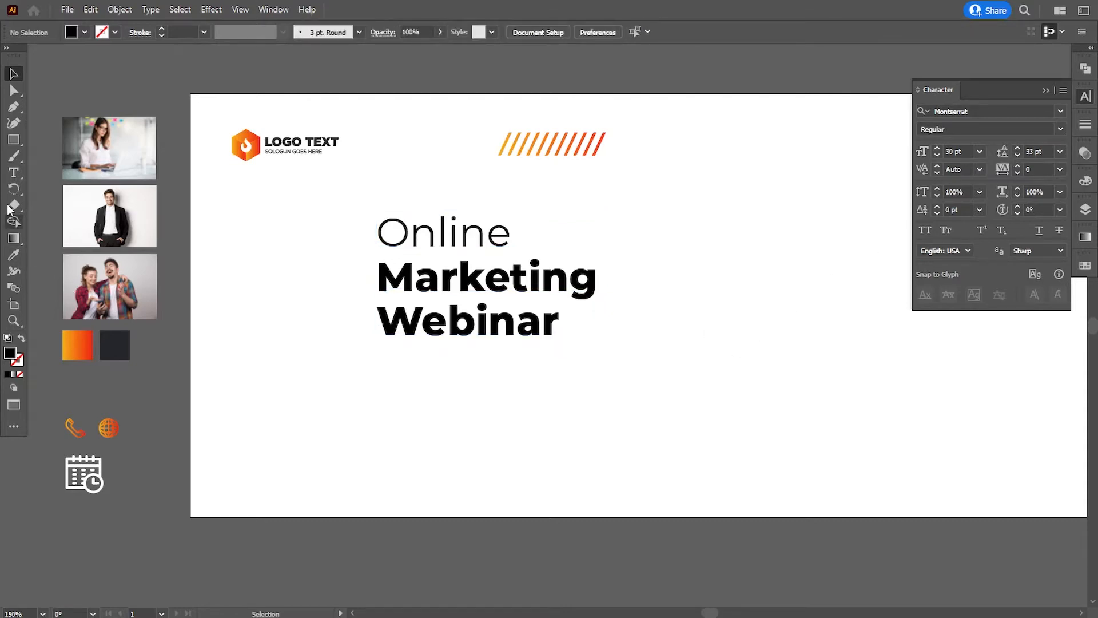
Recolor the headline word Marketing with the red fill f02711
{"action": "left_click", "coordinate": [13, 172]}
{"action": "left_click_drag", "start_coordinate": [381, 231], "coordinate": [418, 233]}
{"action": "left_click", "coordinate": [396, 278]}
{"action": "left_click_drag", "start_coordinate": [382, 280], "coordinate": [575, 278]}
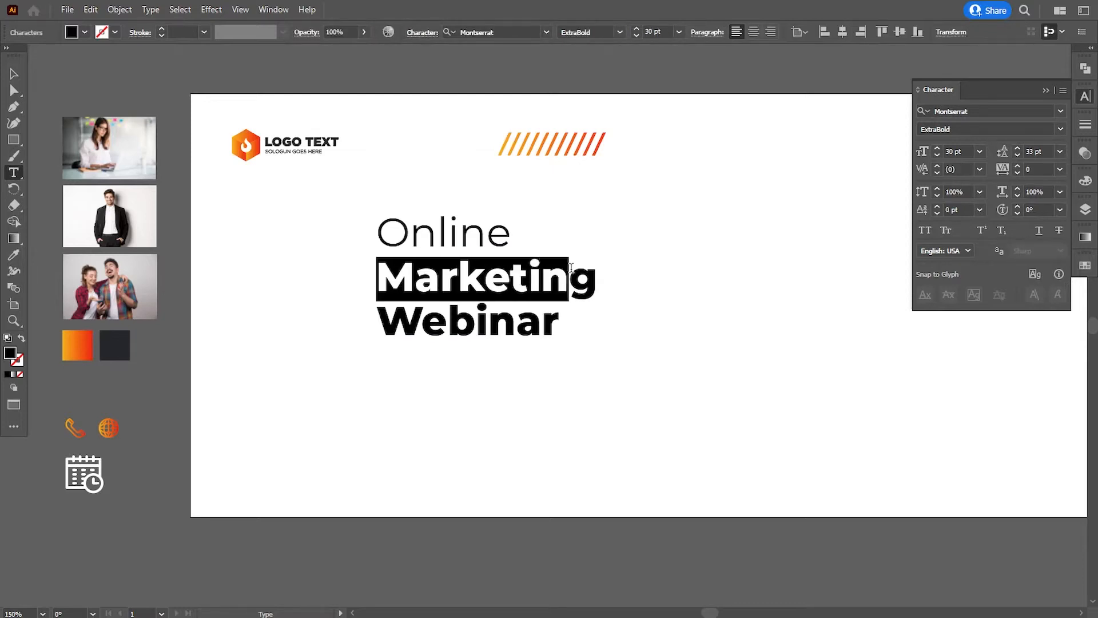
{"action": "left_click_drag", "start_coordinate": [575, 278], "coordinate": [639, 269]}
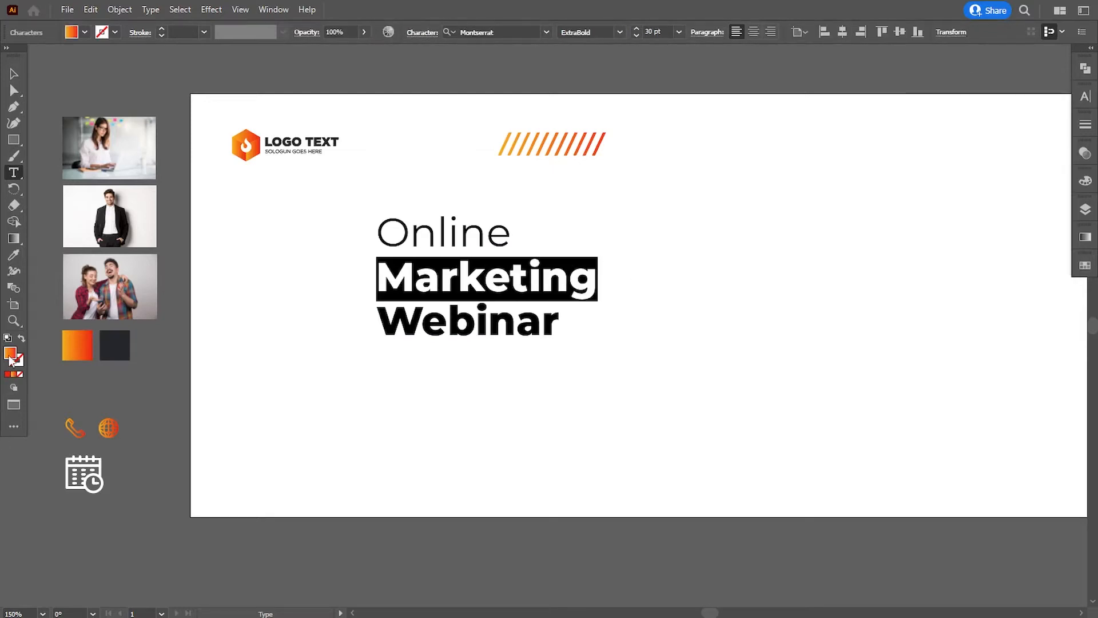
{"action": "double_click", "coordinate": [10, 355]}
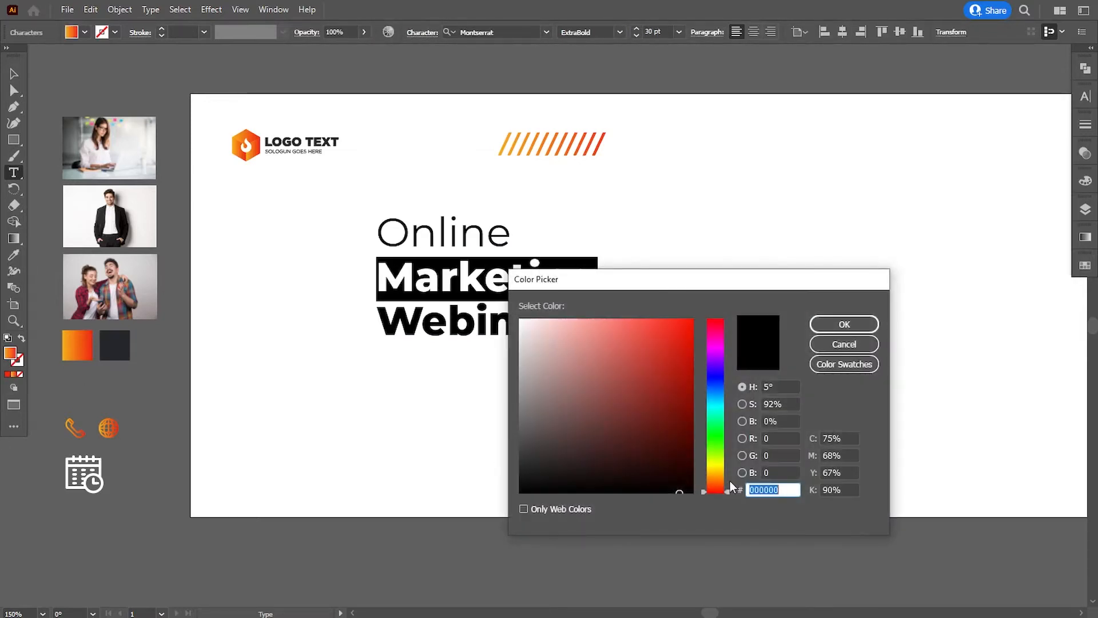
{"action": "key", "text": "ctrl+v"}
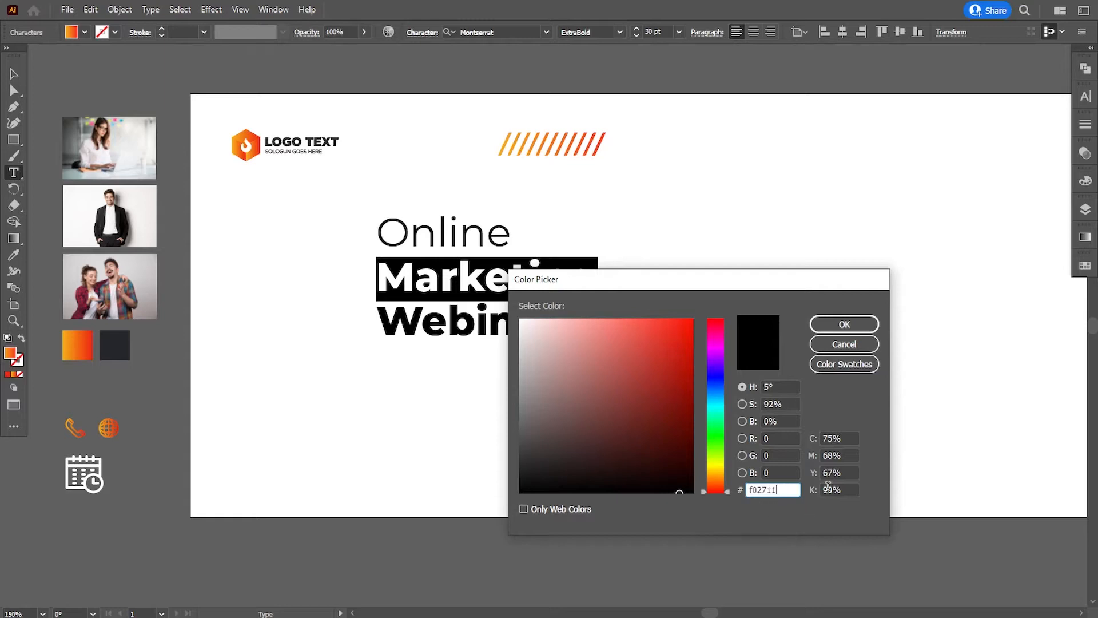
{"action": "left_click", "coordinate": [844, 323]}
{"action": "left_click", "coordinate": [15, 72]}
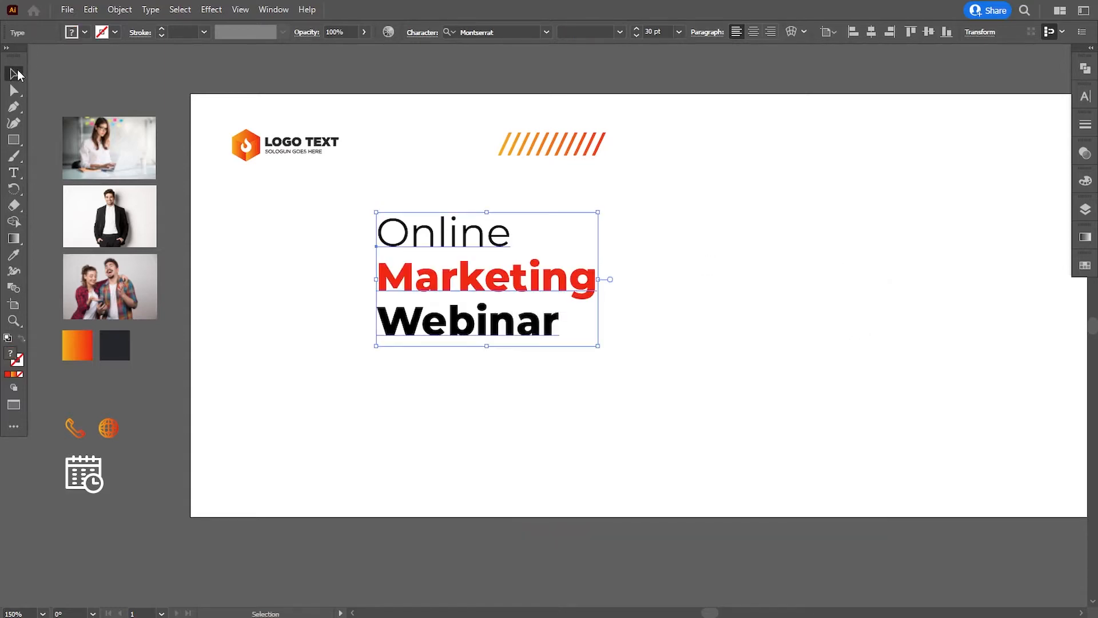
{"action": "left_click", "coordinate": [275, 354]}
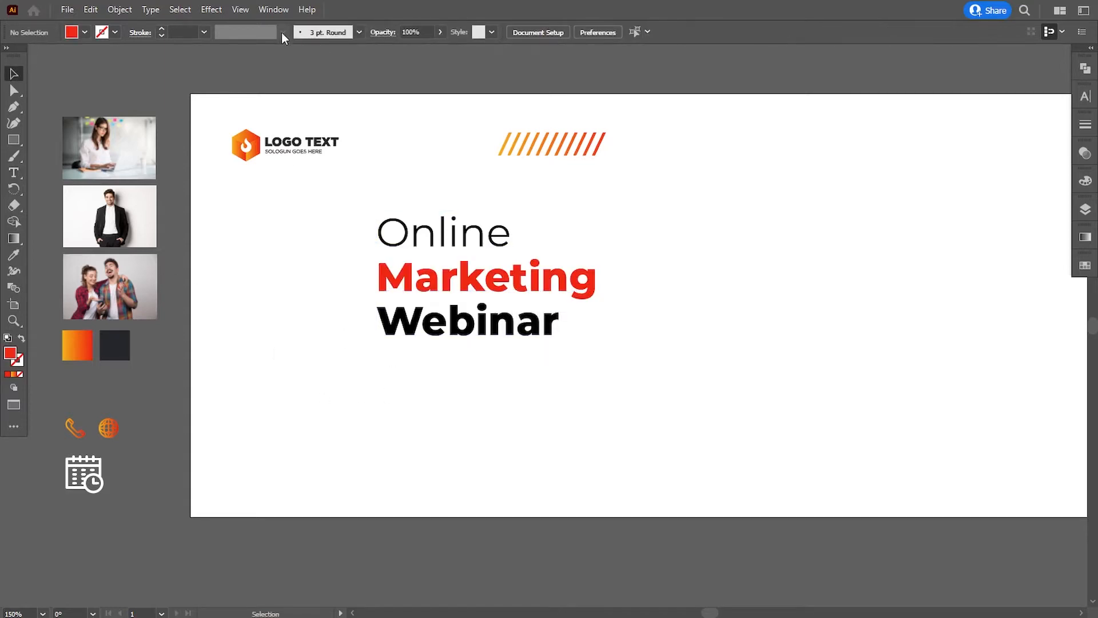
Show the rulers and place a vertical guide just right of the logo, at about X 116 px
{"action": "left_click", "coordinate": [240, 9]}
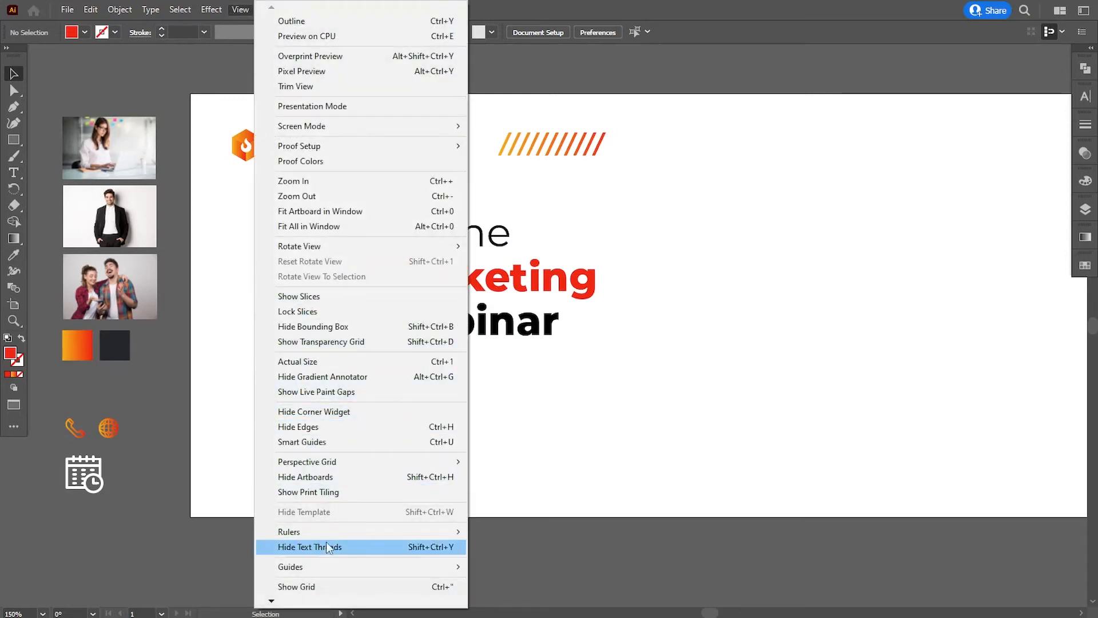
{"action": "mouse_move", "coordinate": [358, 532]}
{"action": "left_click", "coordinate": [497, 532]}
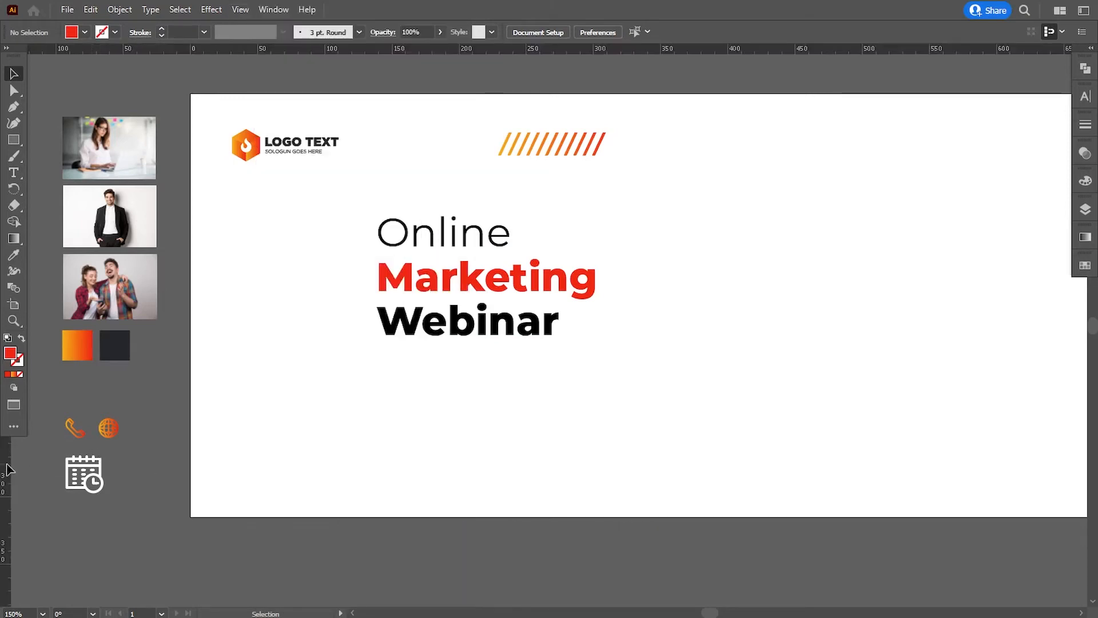
{"action": "left_click_drag", "start_coordinate": [7, 466], "coordinate": [347, 427]}
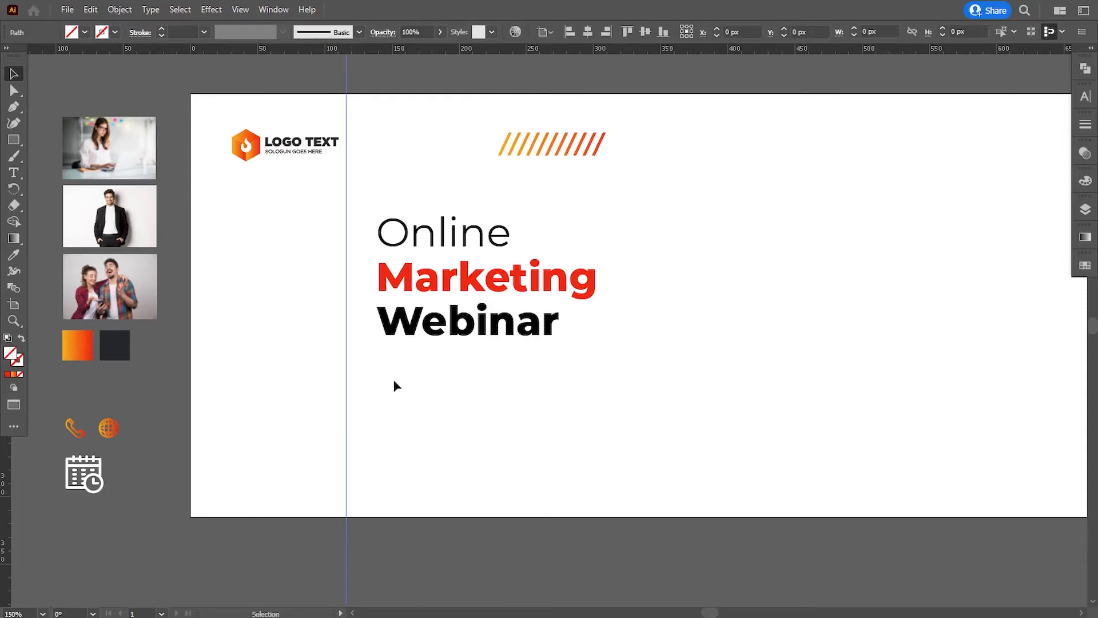
Align the headline's left edge to the vertical guide and nudge the headline upward, closer to the logo row
{"action": "left_click_drag", "start_coordinate": [404, 277], "coordinate": [375, 284]}
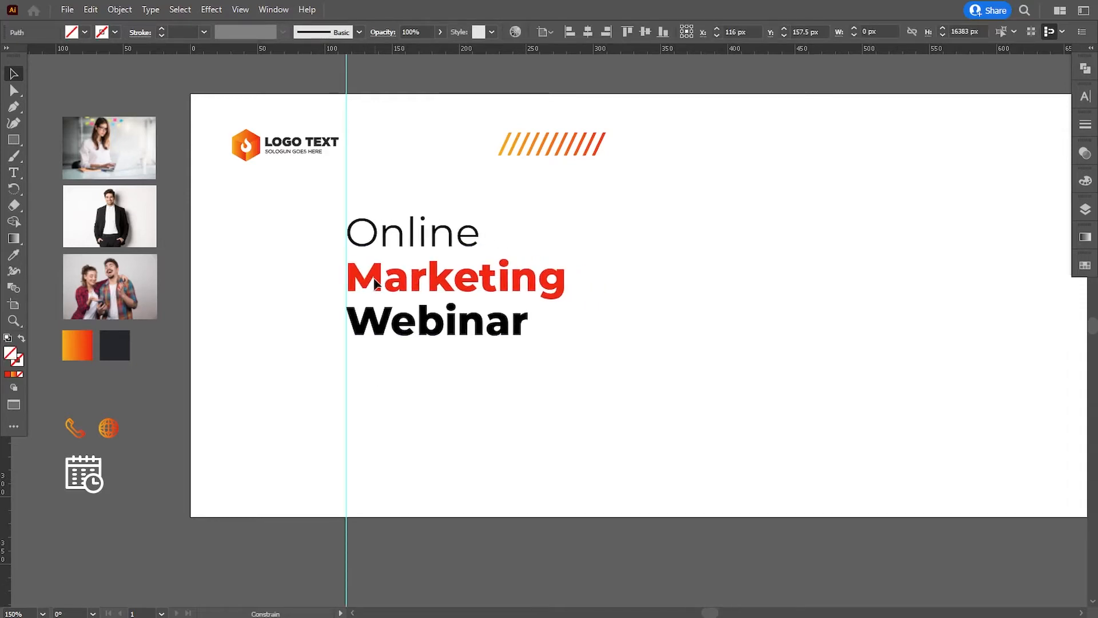
{"action": "key", "text": "Up"}
{"action": "key", "text": "Up"}
{"action": "key", "text": "Up"}
{"action": "key", "text": "Up"}
{"action": "key", "text": "Up"}
{"action": "key", "text": "Up"}
{"action": "key", "text": "Up"}
{"action": "key", "text": "Up"}
{"action": "key", "text": "Up"}
{"action": "key", "text": "Up"}
{"action": "key", "text": "Up"}
{"action": "key", "text": "Up"}
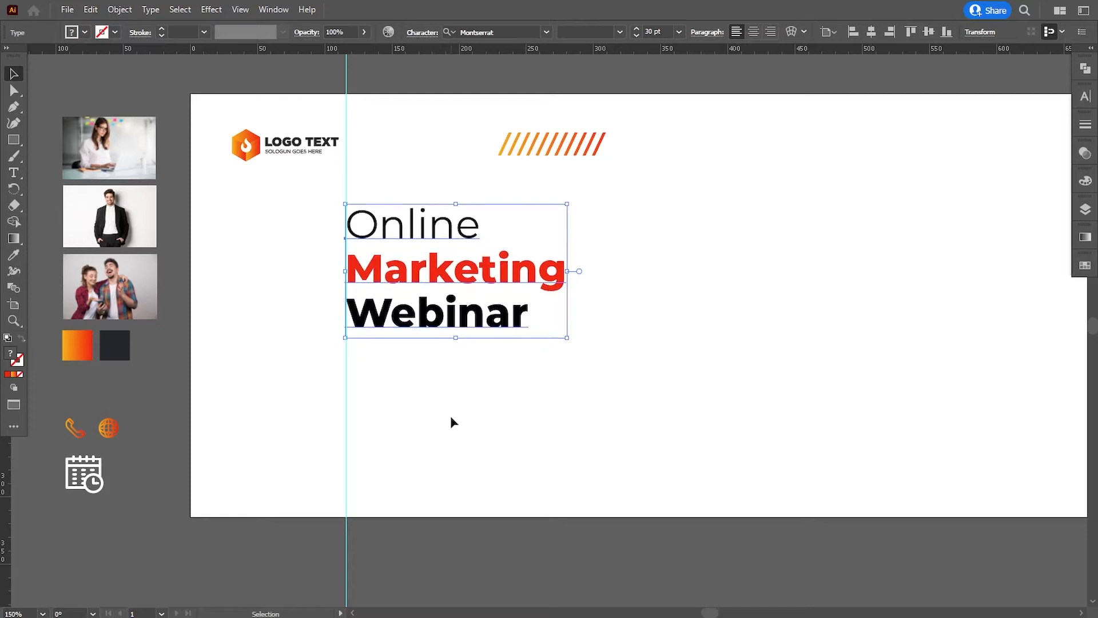
{"action": "key", "text": "Up"}
{"action": "key", "text": "Up"}
{"action": "key", "text": "Up"}
{"action": "key", "text": "Up"}
{"action": "key", "text": "Up"}
{"action": "key", "text": "Up"}
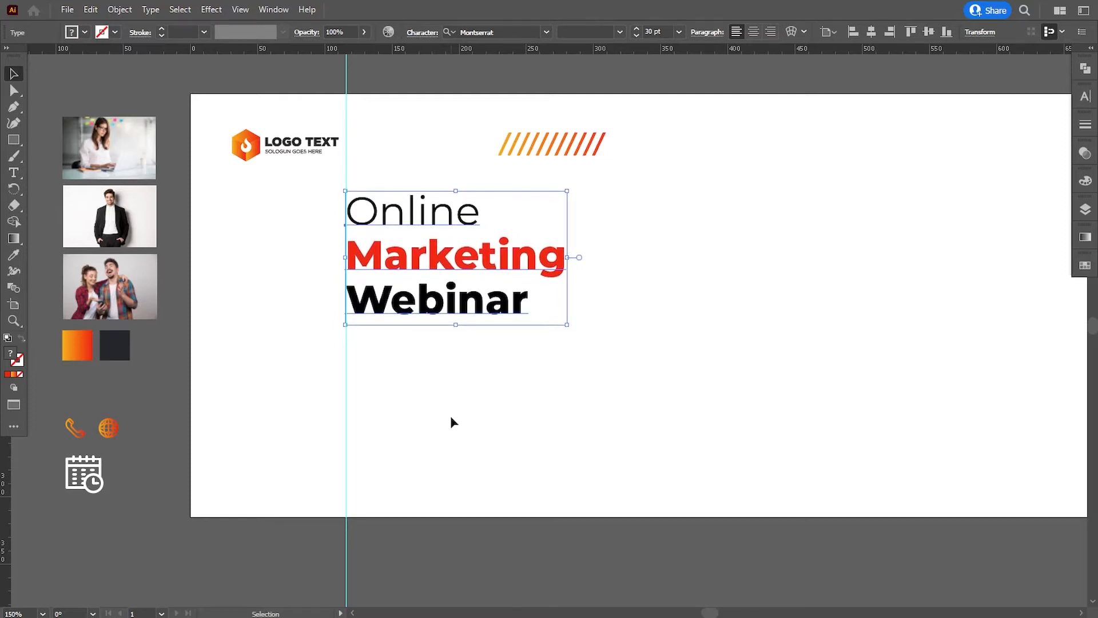
{"action": "left_click", "coordinate": [450, 421]}
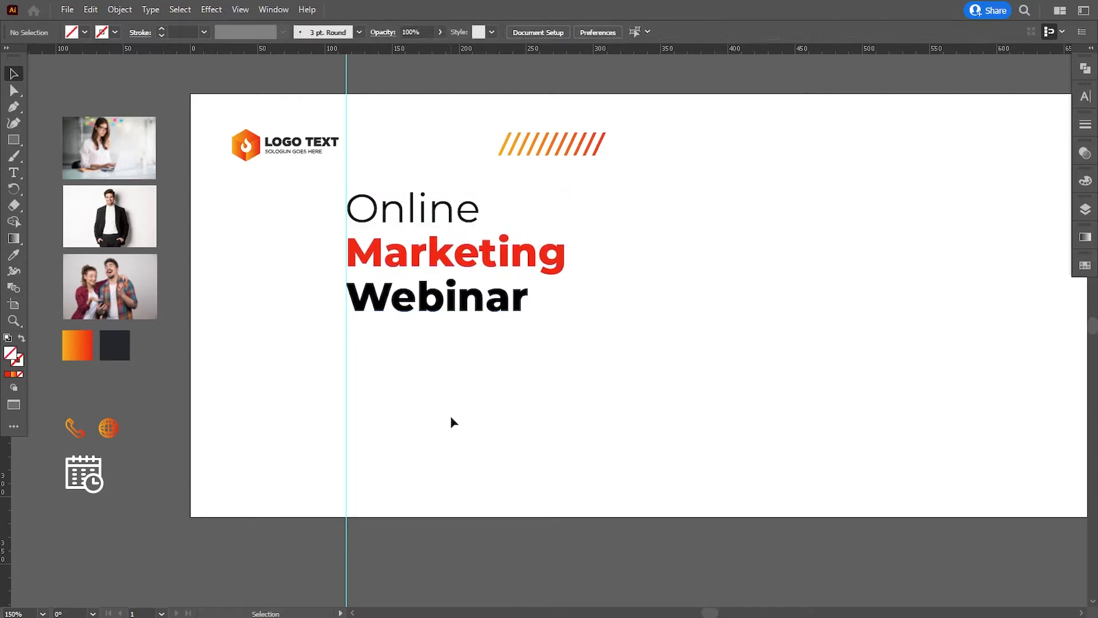
Add a 10 pt area text box with Lorem ipsum placeholder text below the headline, starting at the guide
{"action": "left_click", "coordinate": [14, 172]}
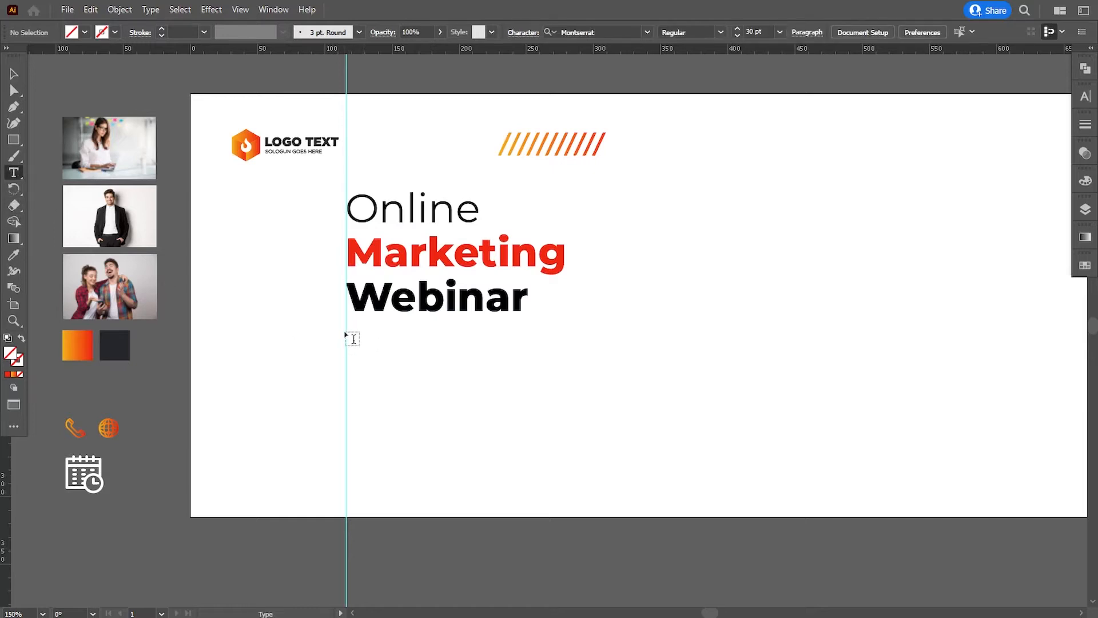
{"action": "left_click_drag", "start_coordinate": [355, 346], "coordinate": [676, 412]}
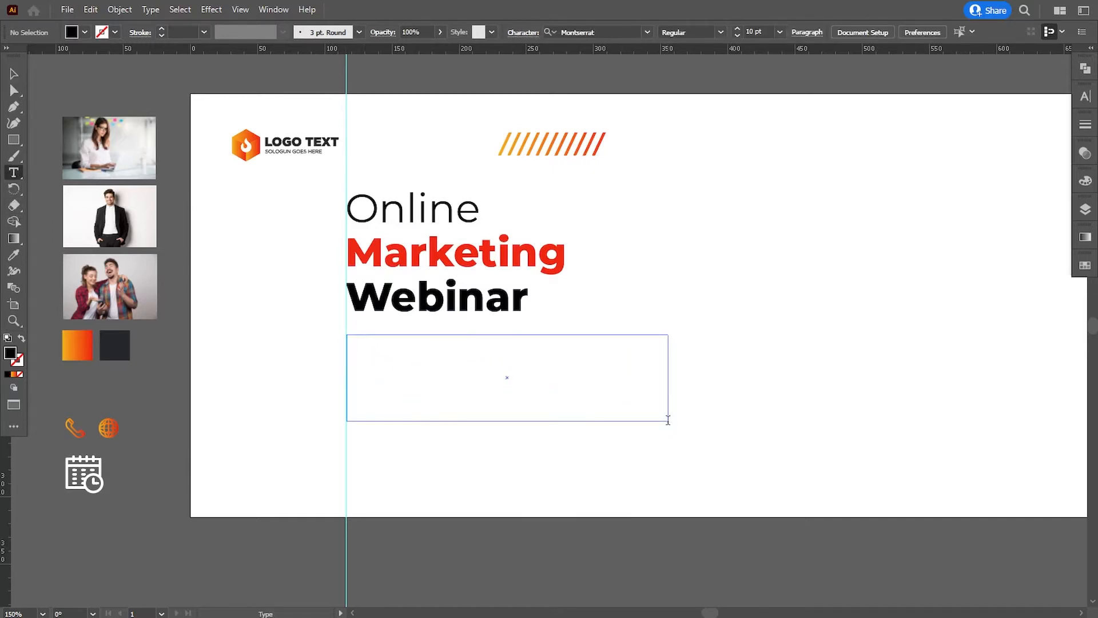
{"action": "key", "text": "Escape"}
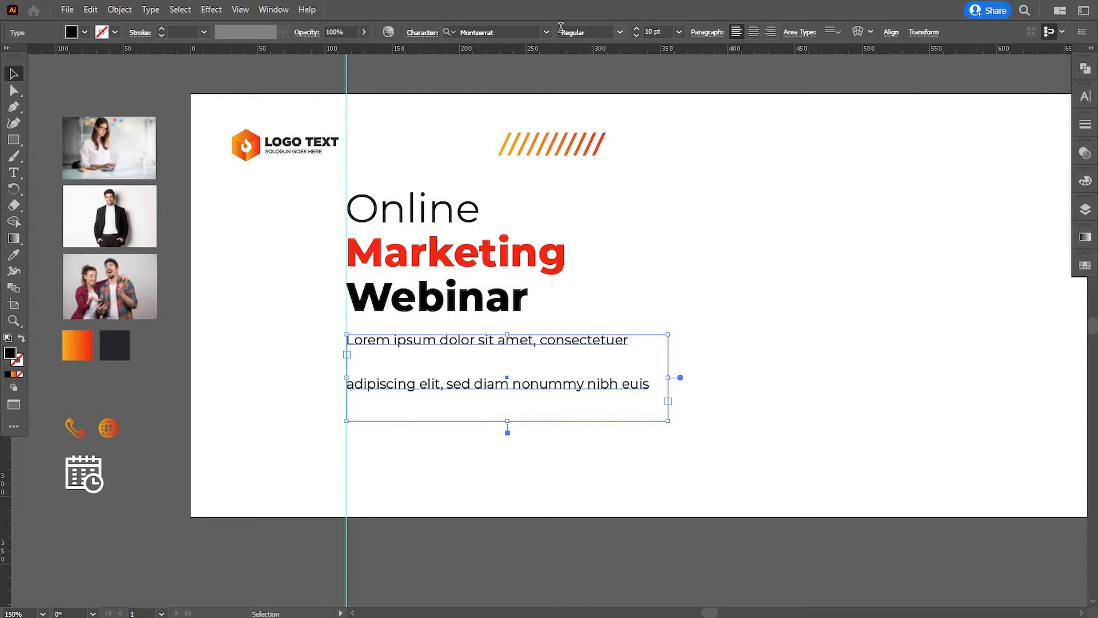
Set the placeholder paragraph in Roboto Regular and narrow its text box to slightly wider than the headline
{"action": "left_click", "coordinate": [501, 32]}
{"action": "type", "text": "rob"}
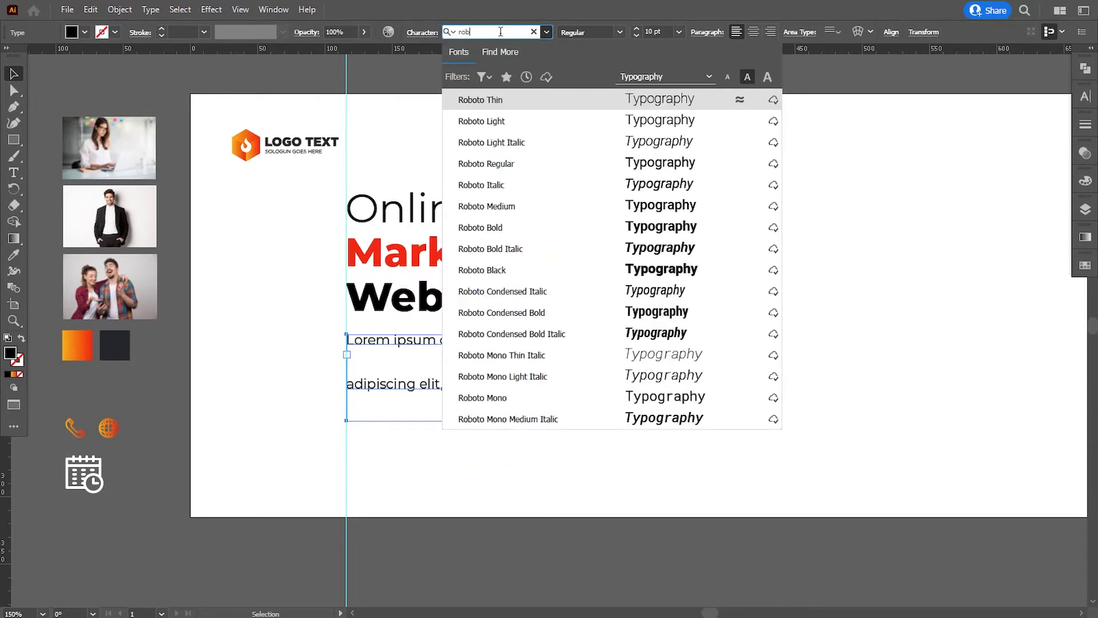
{"action": "type", "text": "o"}
{"action": "left_click", "coordinate": [503, 163]}
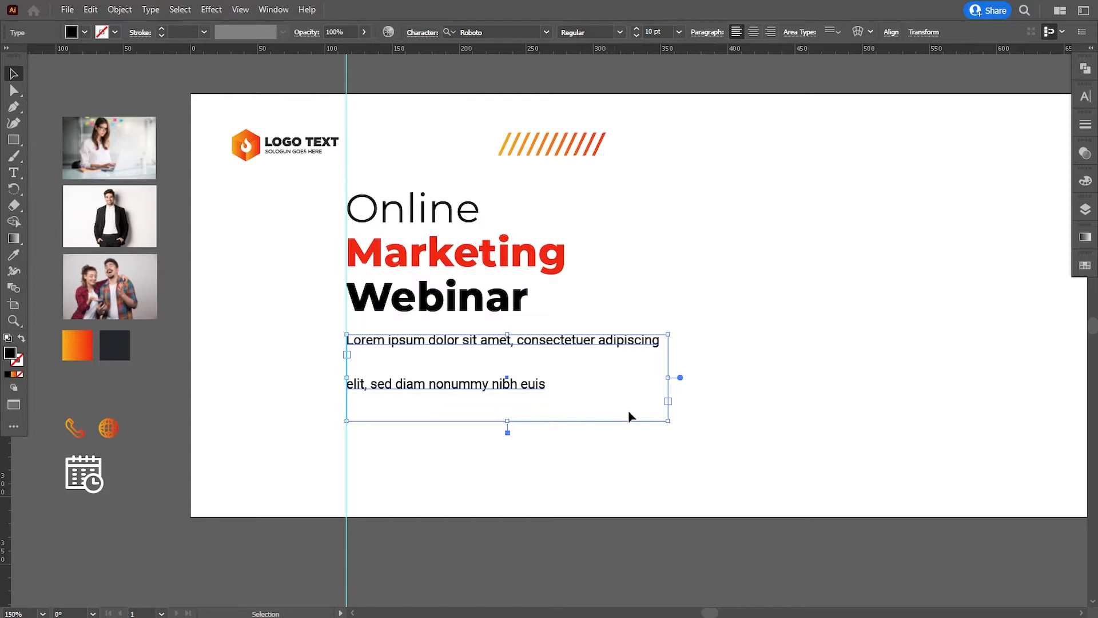
{"action": "left_click_drag", "start_coordinate": [668, 377], "coordinate": [598, 376]}
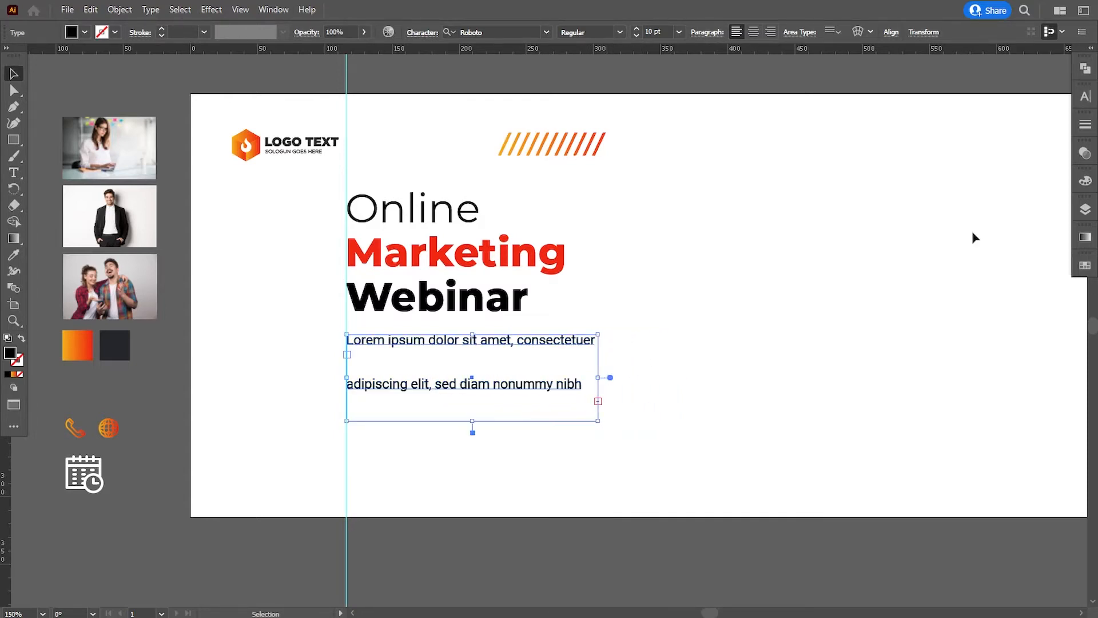
Reduce the placeholder paragraph's leading to 13 pt
{"action": "left_click", "coordinate": [1086, 96]}
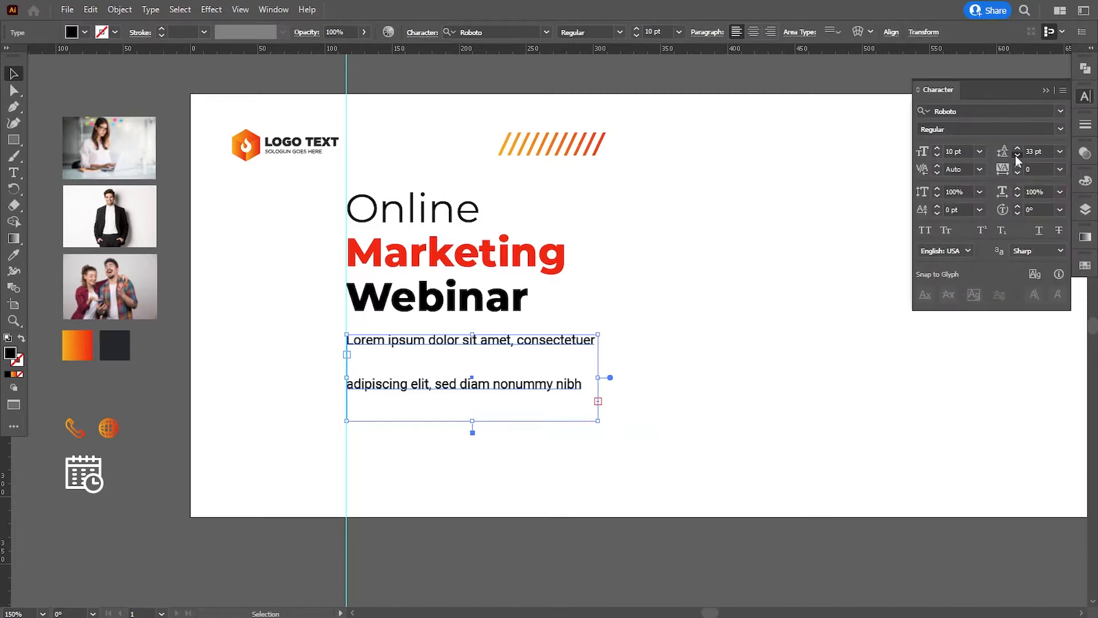
{"action": "left_click", "coordinate": [1018, 155]}
{"action": "left_click", "coordinate": [1018, 155]}
{"action": "left_click", "coordinate": [1017, 156]}
{"action": "left_click", "coordinate": [1018, 156]}
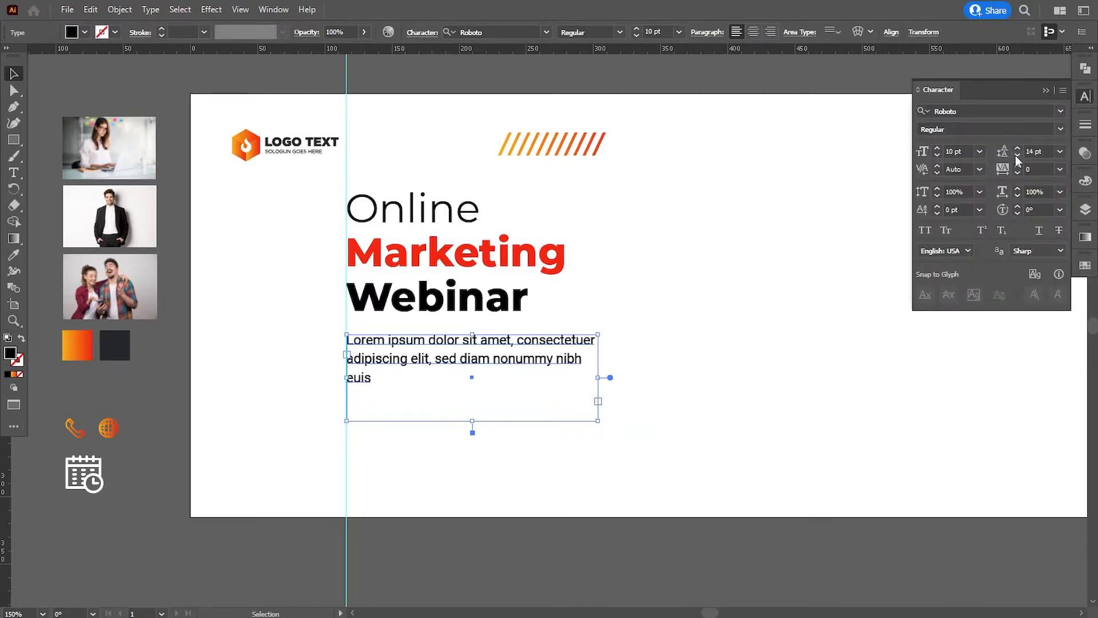
{"action": "left_click", "coordinate": [1017, 156]}
Widen the paragraph's text box slightly so the text fits on two lines, and set its leading to 14 pt
{"action": "left_click_drag", "start_coordinate": [600, 376], "coordinate": [615, 376]}
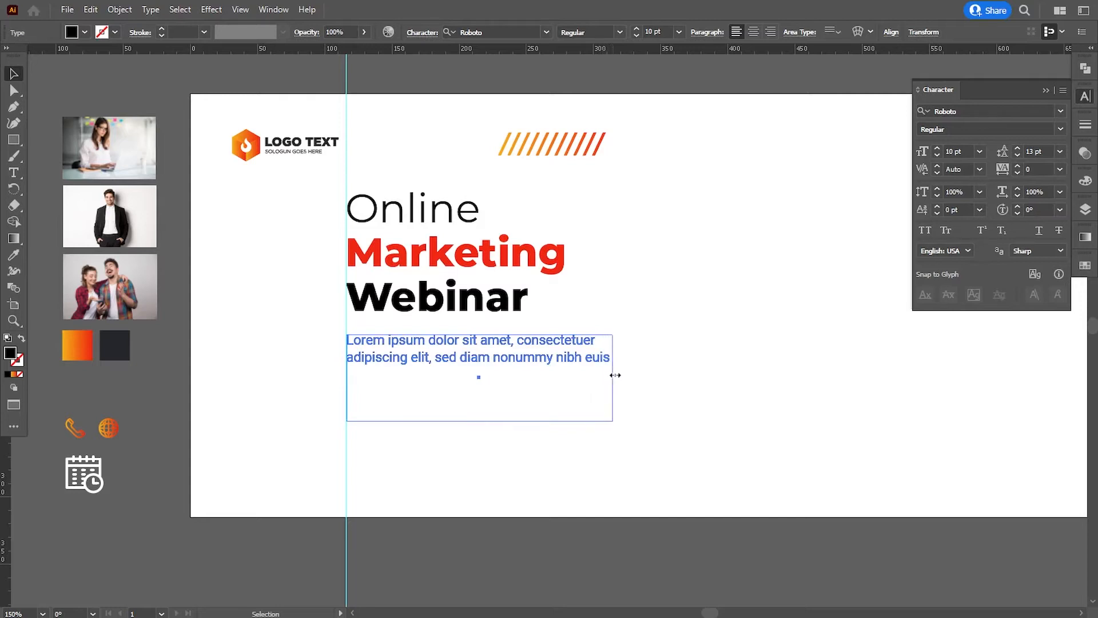
{"action": "left_click_drag", "start_coordinate": [616, 376], "coordinate": [615, 376]}
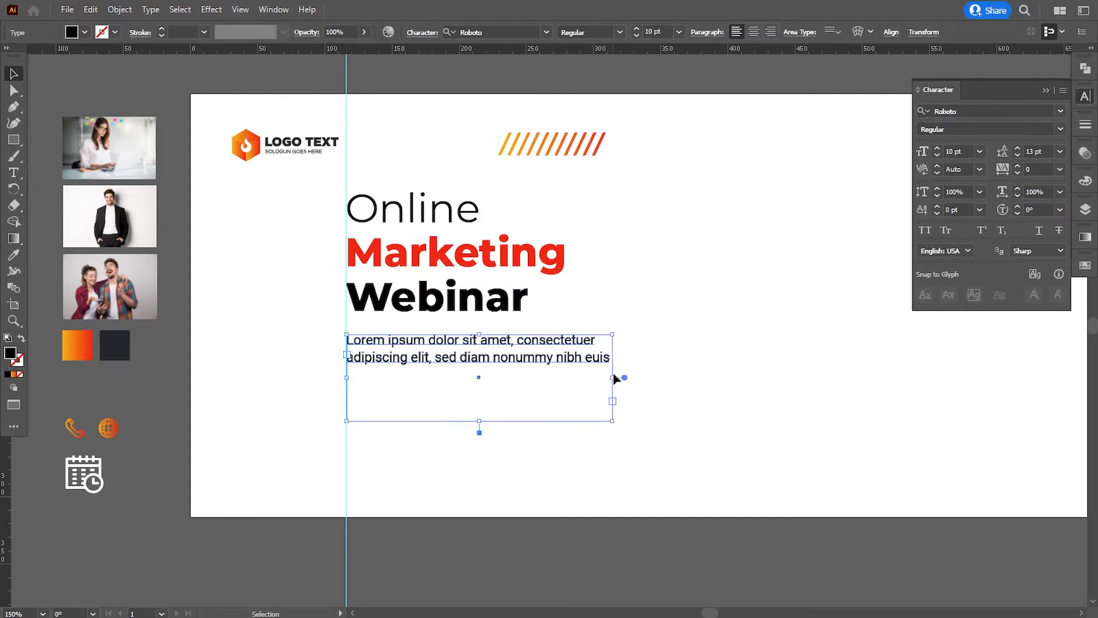
{"action": "left_click", "coordinate": [210, 410]}
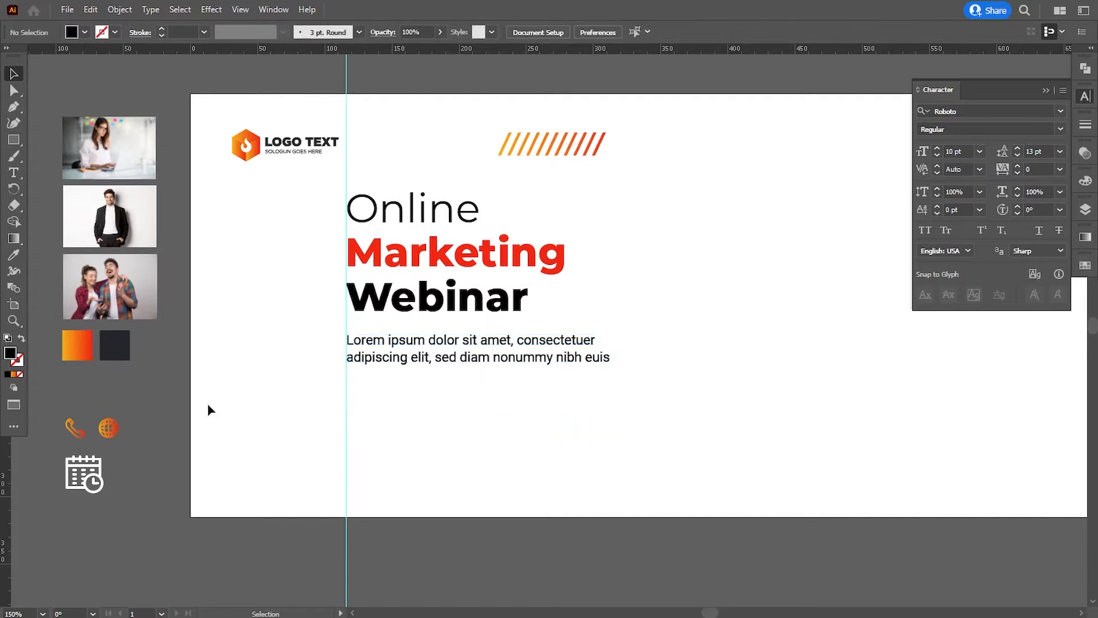
{"action": "left_click", "coordinate": [437, 359]}
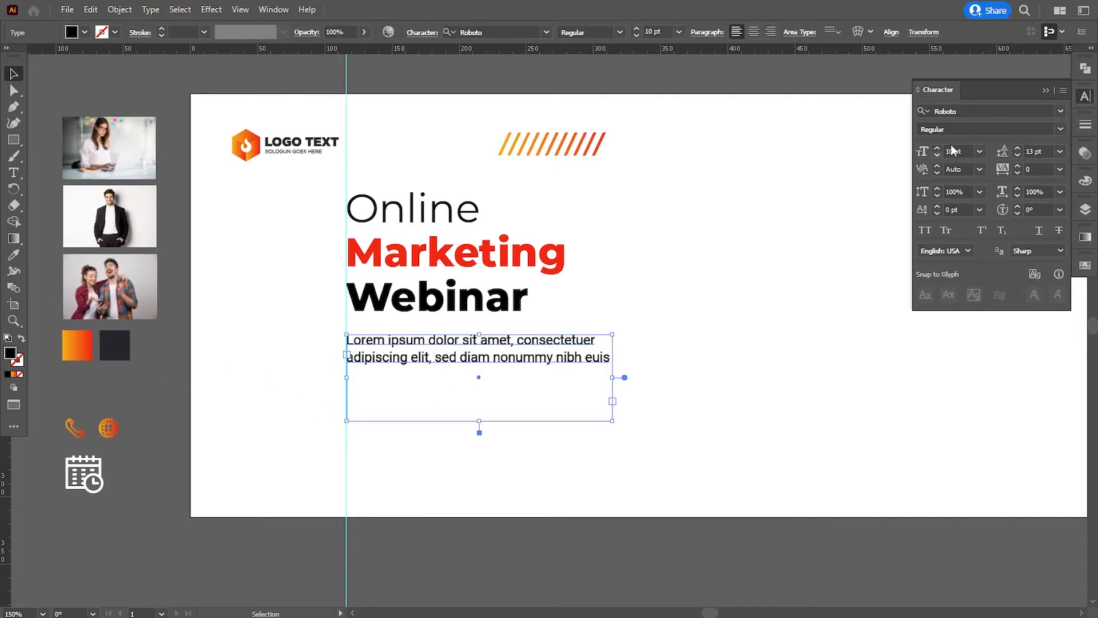
{"action": "left_click", "coordinate": [1018, 148]}
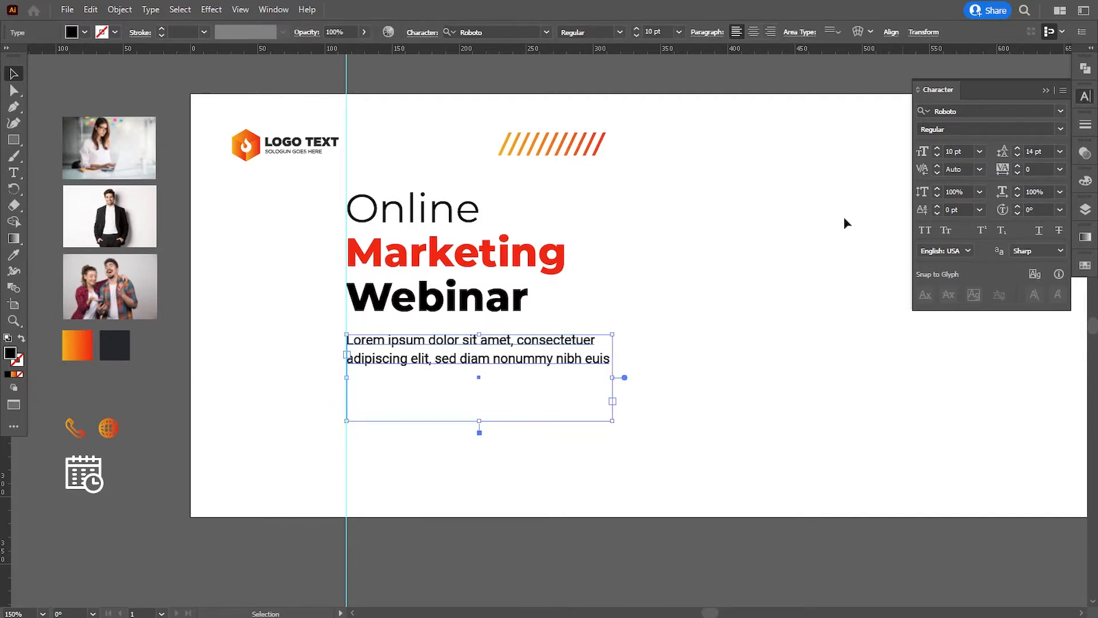
Recolour the placeholder paragraph with the dark swatch colour using the Eyedropper
{"action": "left_click", "coordinate": [722, 322]}
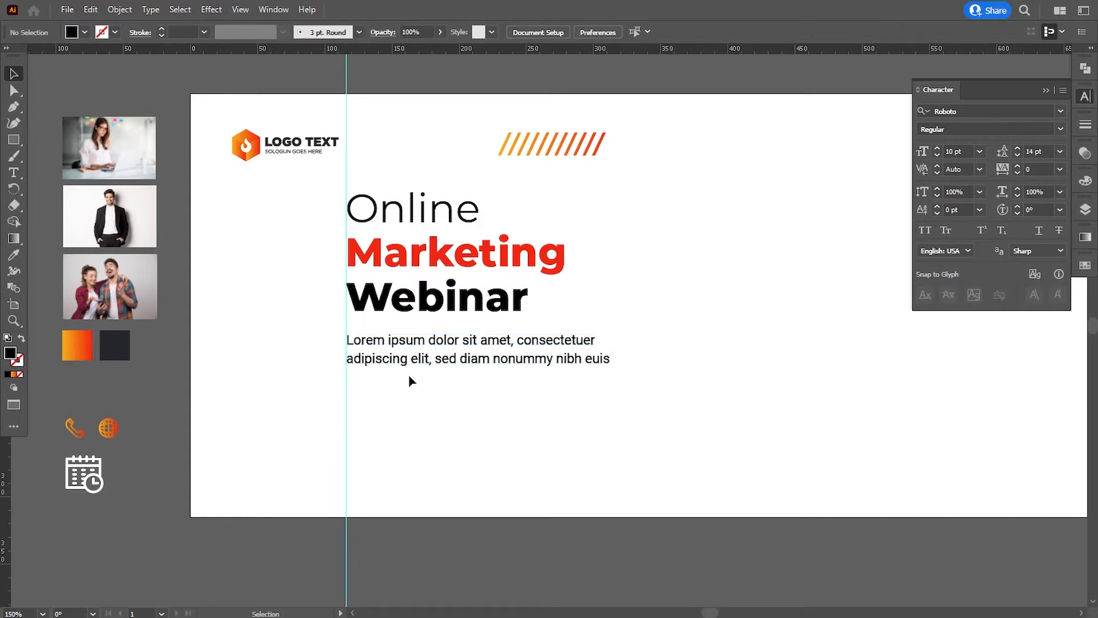
{"action": "left_click", "coordinate": [421, 361]}
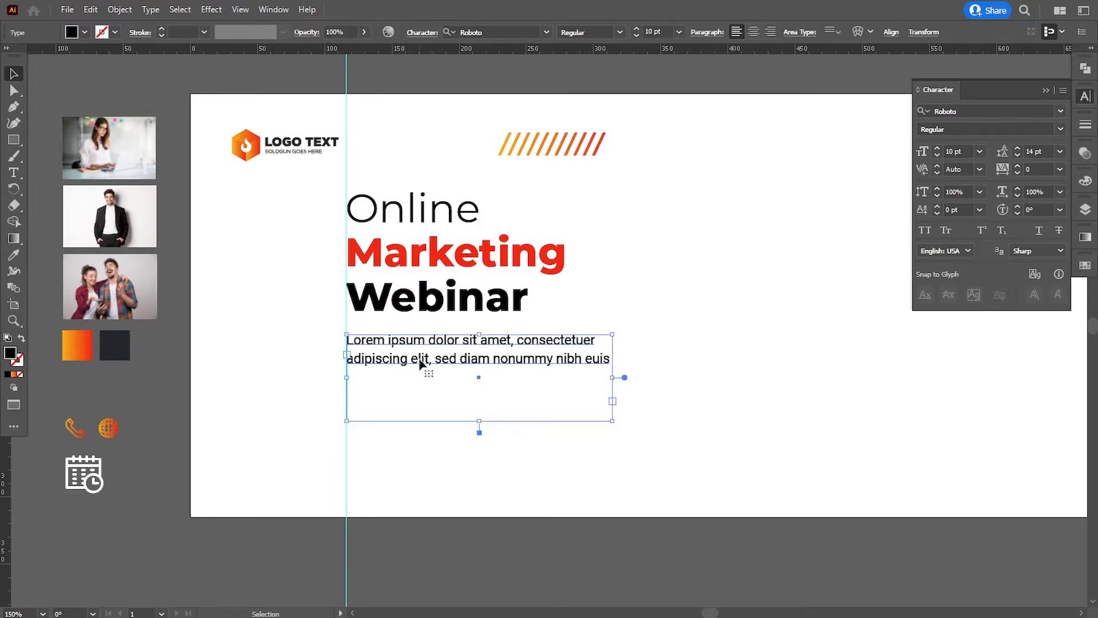
{"action": "left_click", "coordinate": [14, 254]}
{"action": "left_click", "coordinate": [14, 73]}
{"action": "left_click", "coordinate": [79, 96]}
Apply the dark swatch colour to the headline word "Online"
{"action": "left_click", "coordinate": [14, 173]}
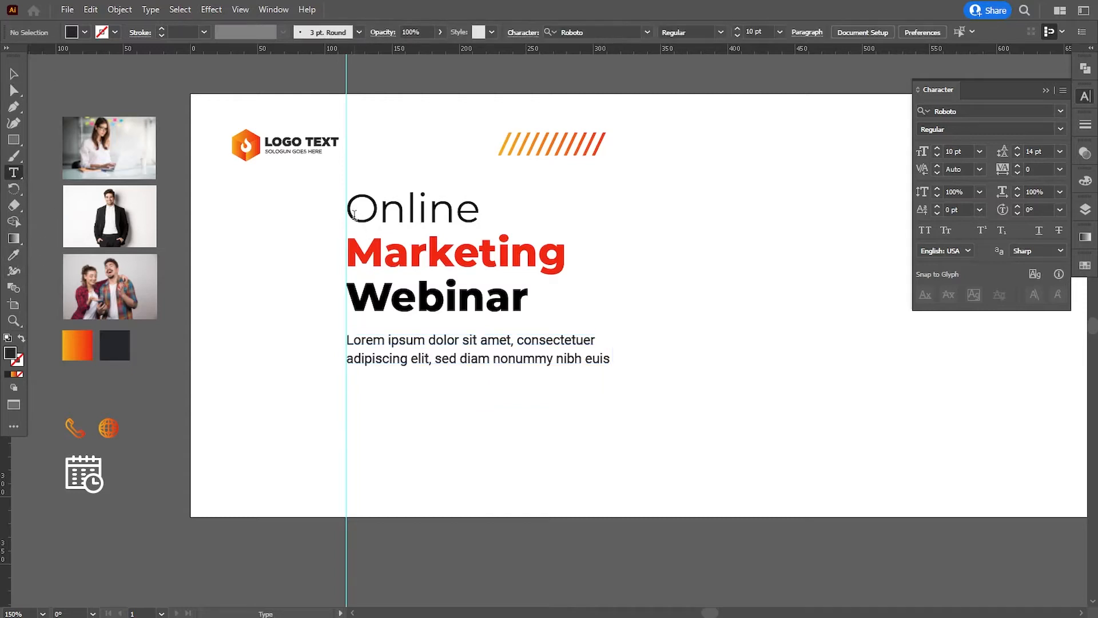
{"action": "left_click_drag", "start_coordinate": [349, 210], "coordinate": [479, 210]}
{"action": "left_click", "coordinate": [12, 258]}
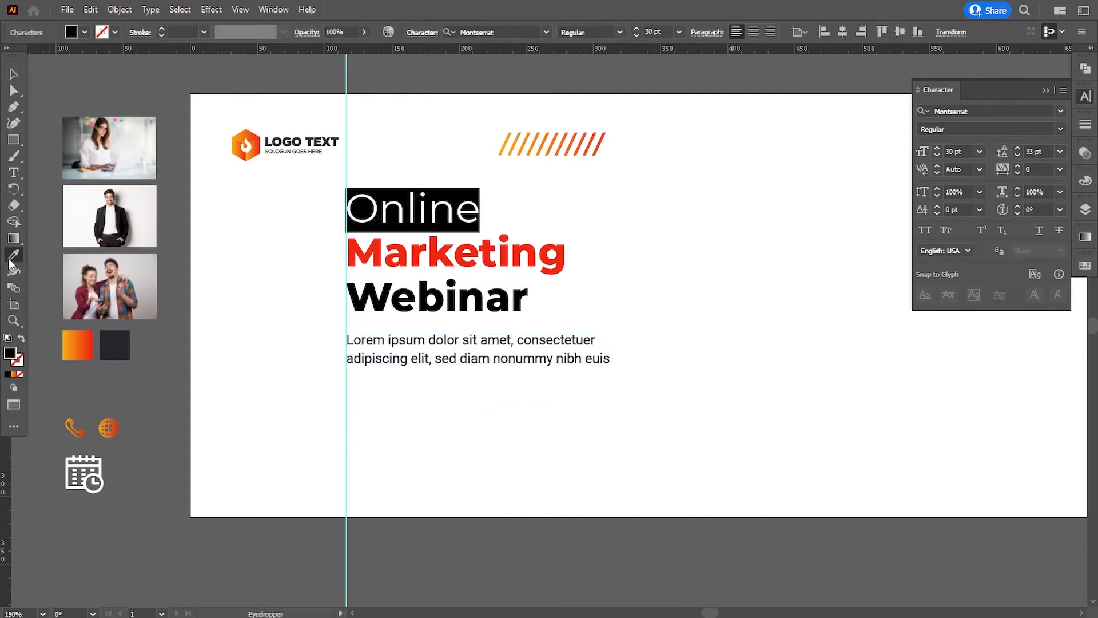
{"action": "left_click", "coordinate": [13, 73]}
{"action": "left_click", "coordinate": [94, 90]}
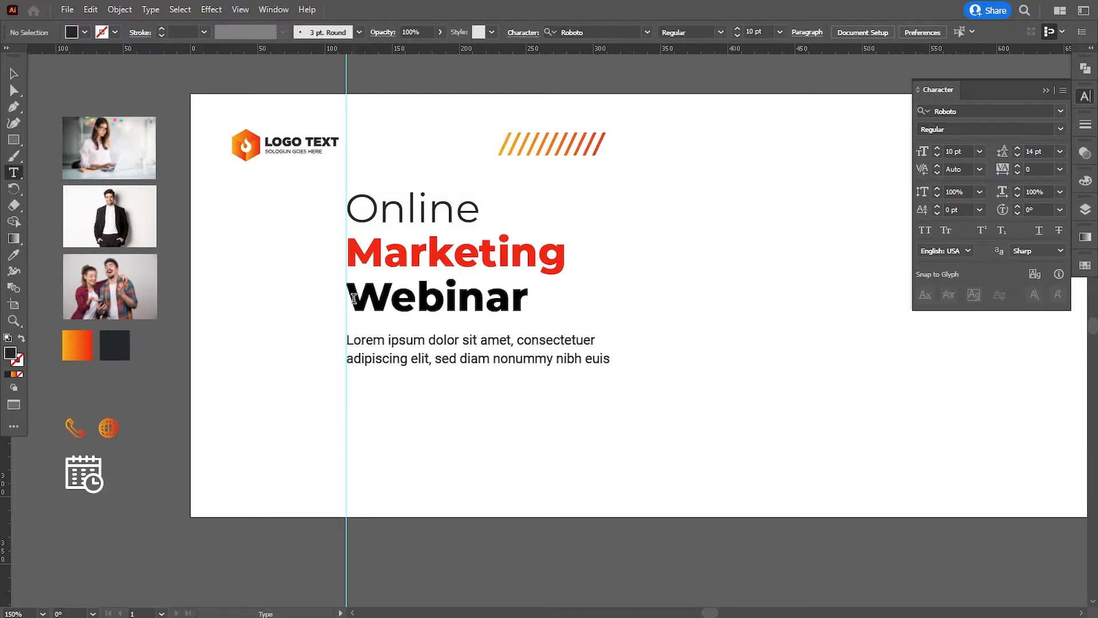
Recolour the headline word "Webinar" with the dark swatch colour
{"action": "left_click_drag", "start_coordinate": [353, 298], "coordinate": [597, 307]}
{"action": "left_click", "coordinate": [14, 254]}
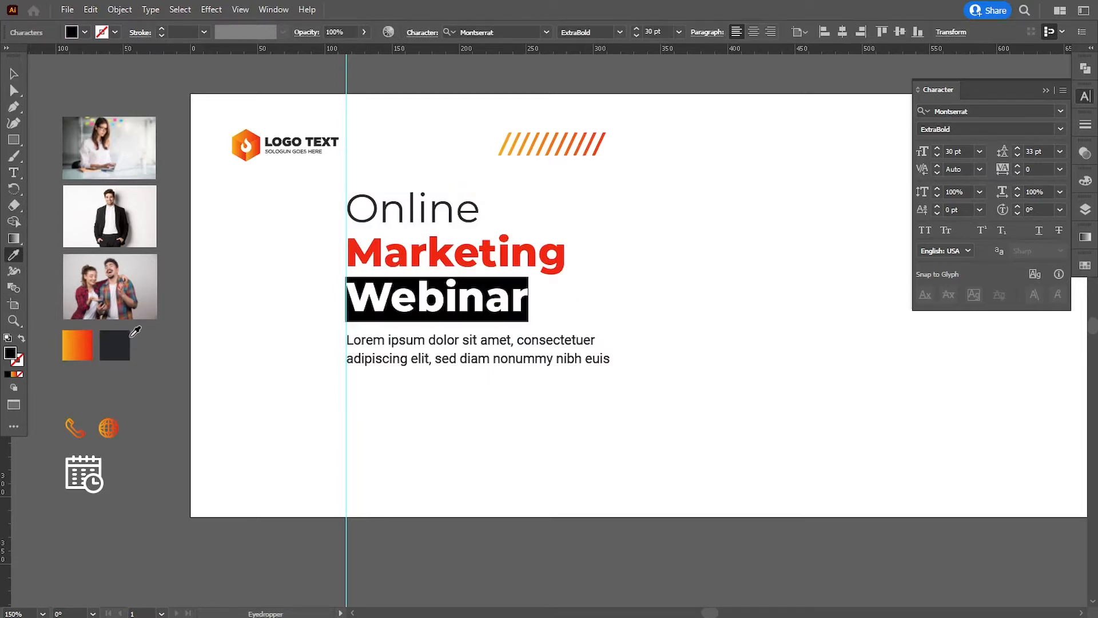
{"action": "left_click", "coordinate": [127, 344]}
{"action": "left_click", "coordinate": [14, 74]}
{"action": "left_click", "coordinate": [401, 413]}
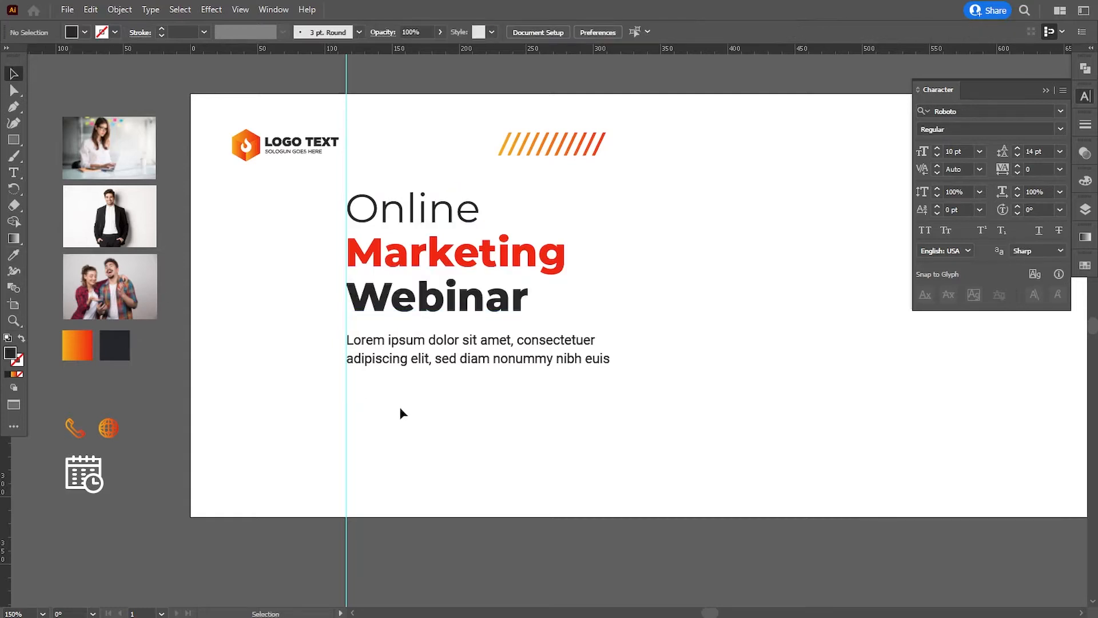
Draw a small fully rounded rectangle as a button below the paragraph, starting at the guide
{"action": "left_click", "coordinate": [14, 139]}
{"action": "mouse_move", "coordinate": [347, 392]}
{"action": "left_mouse_down"}
{"action": "mouse_move", "coordinate": [415, 433]}
{"action": "mouse_move", "coordinate": [475, 423]}
{"action": "mouse_move", "coordinate": [368, 423]}
{"action": "left_mouse_up"}
{"action": "key", "text": "v"}
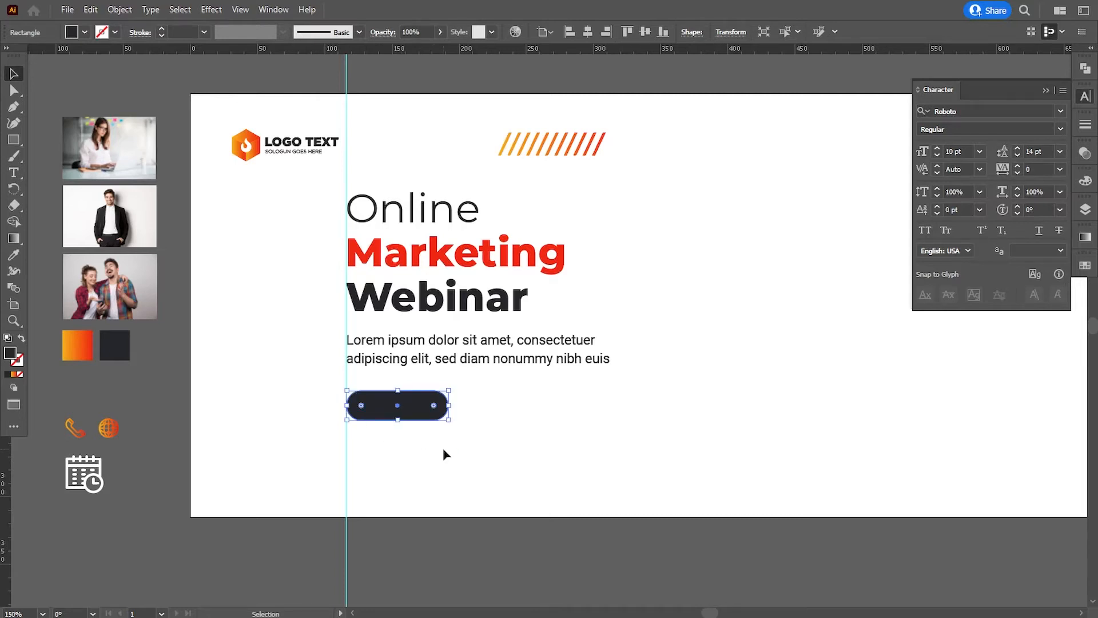
{"action": "left_click", "coordinate": [444, 450]}
{"action": "left_click_drag", "start_coordinate": [422, 451], "coordinate": [431, 447]}
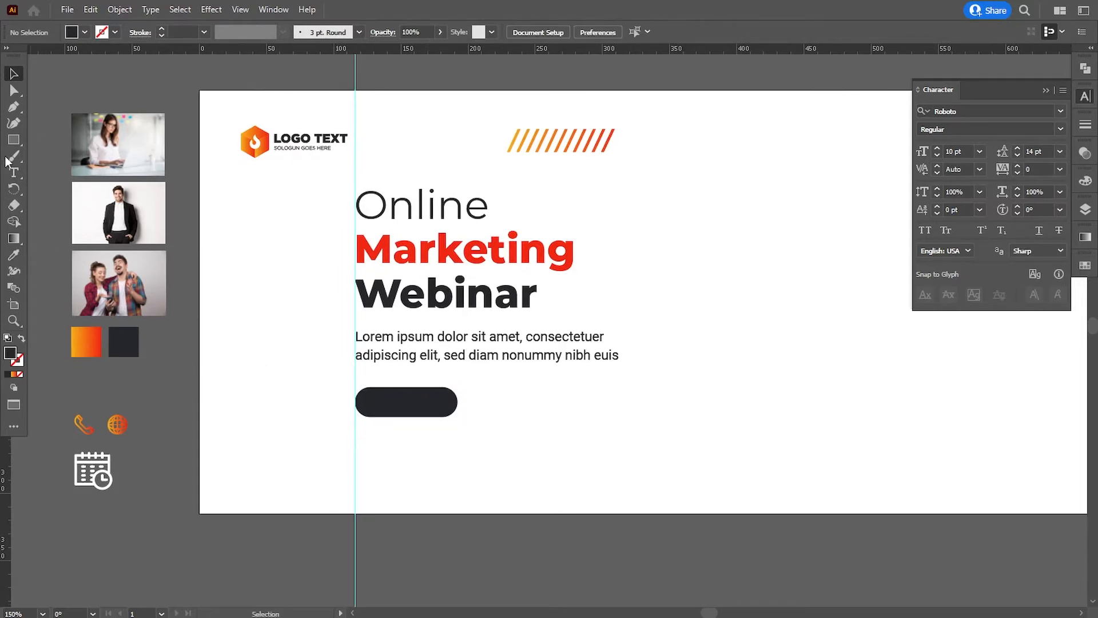
Add the text "Join Now" in 10 pt Roboto, centre it on the rounded button and set it to Bold
{"action": "left_click", "coordinate": [13, 173]}
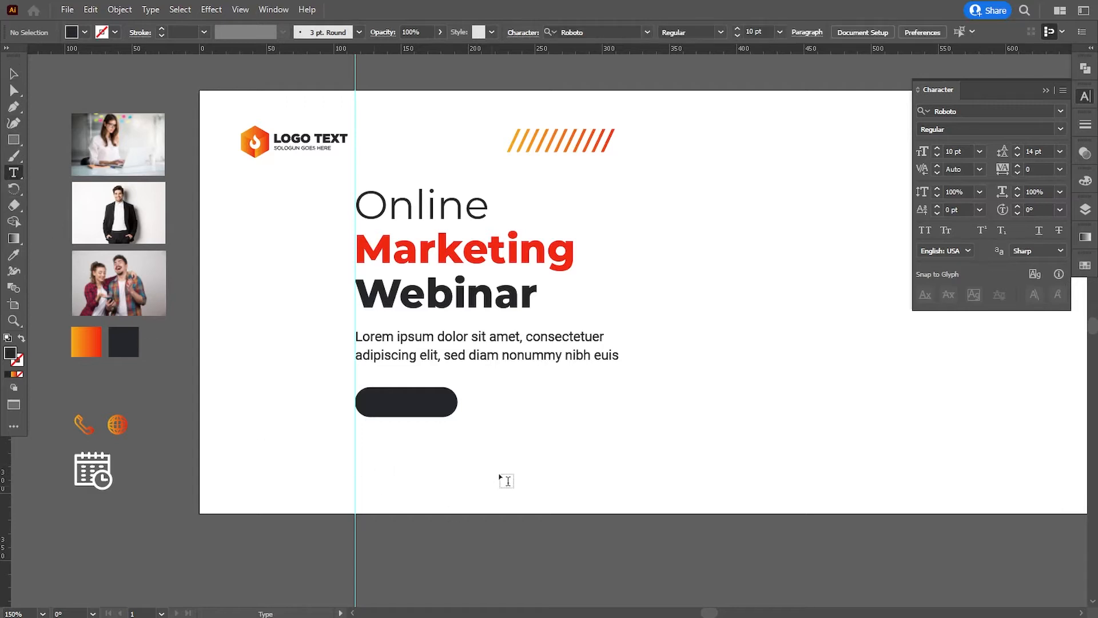
{"action": "left_click", "coordinate": [522, 401]}
{"action": "type", "text": "J"}
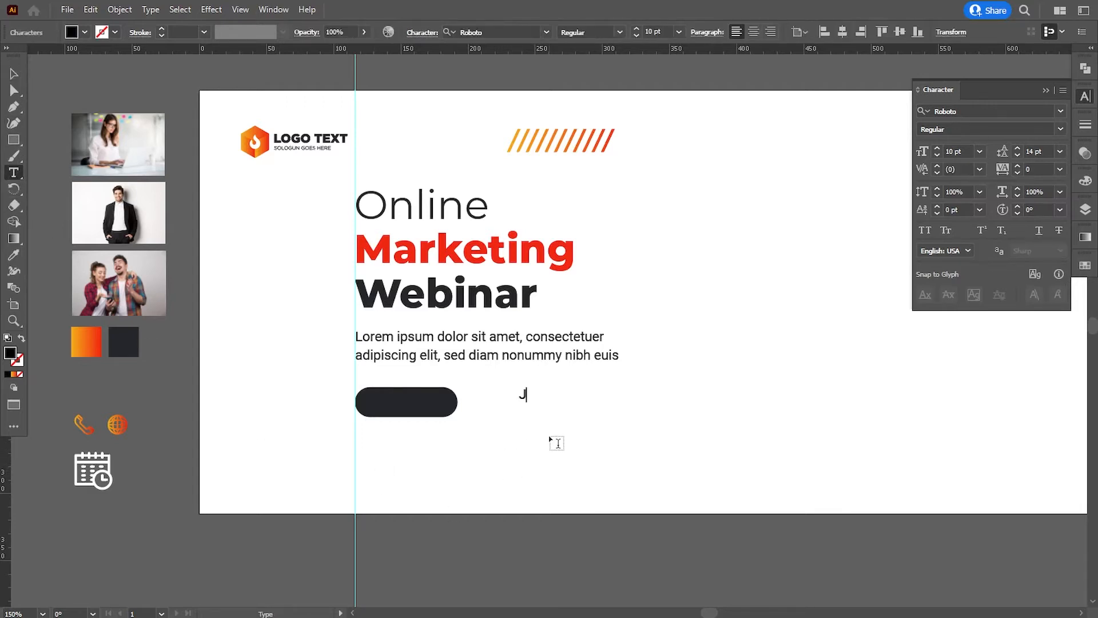
{"action": "type", "text": "oin Now"}
{"action": "left_click", "coordinate": [14, 73]}
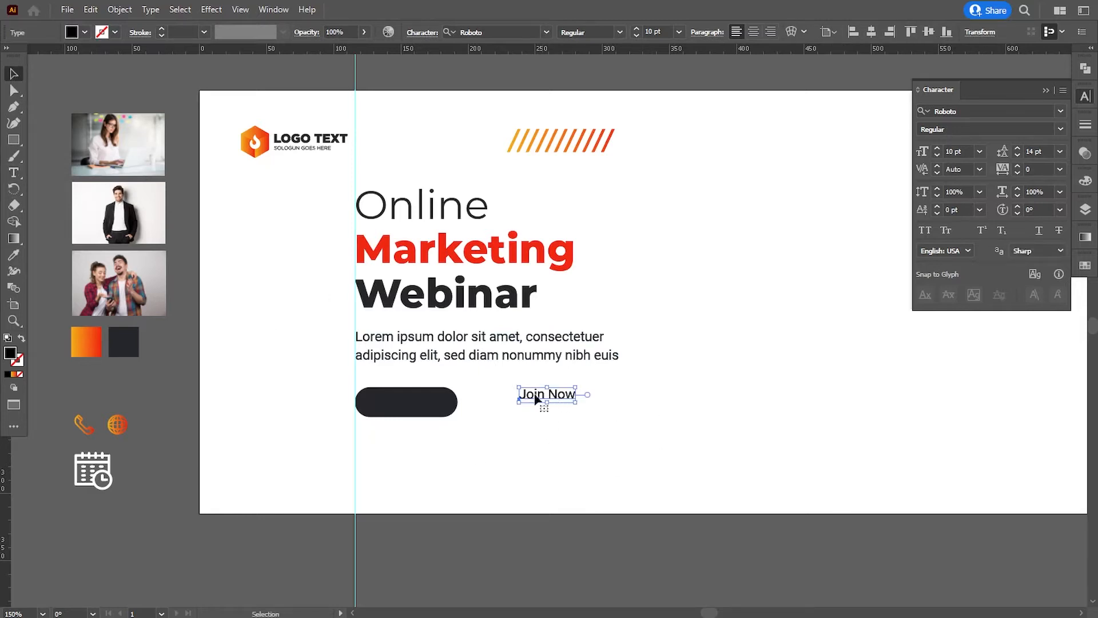
{"action": "left_click_drag", "start_coordinate": [536, 399], "coordinate": [397, 406]}
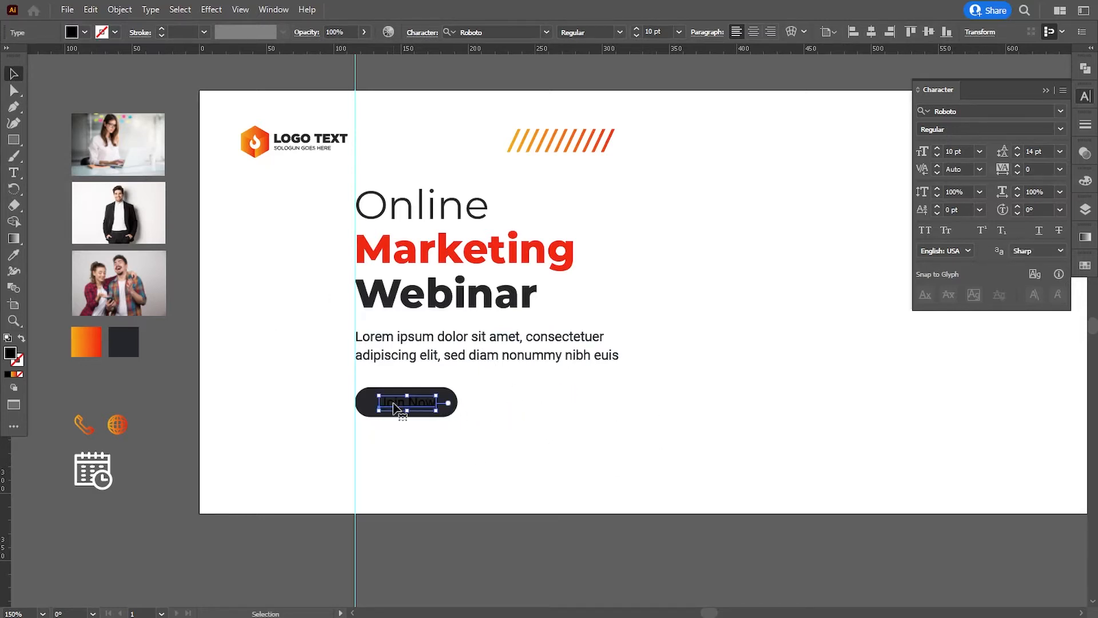
{"action": "left_click", "coordinate": [620, 32]}
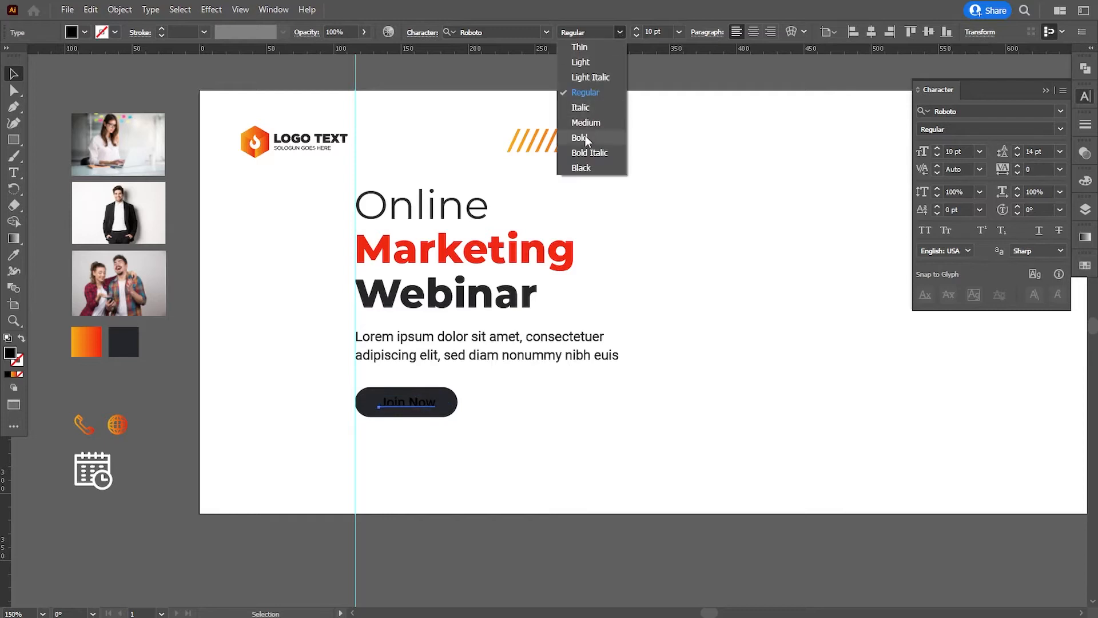
{"action": "left_click", "coordinate": [604, 139]}
{"action": "left_click", "coordinate": [468, 405]}
Fill the rounded button with the orange-to-red gradient sampled from the gradient swatch
{"action": "left_click", "coordinate": [452, 404]}
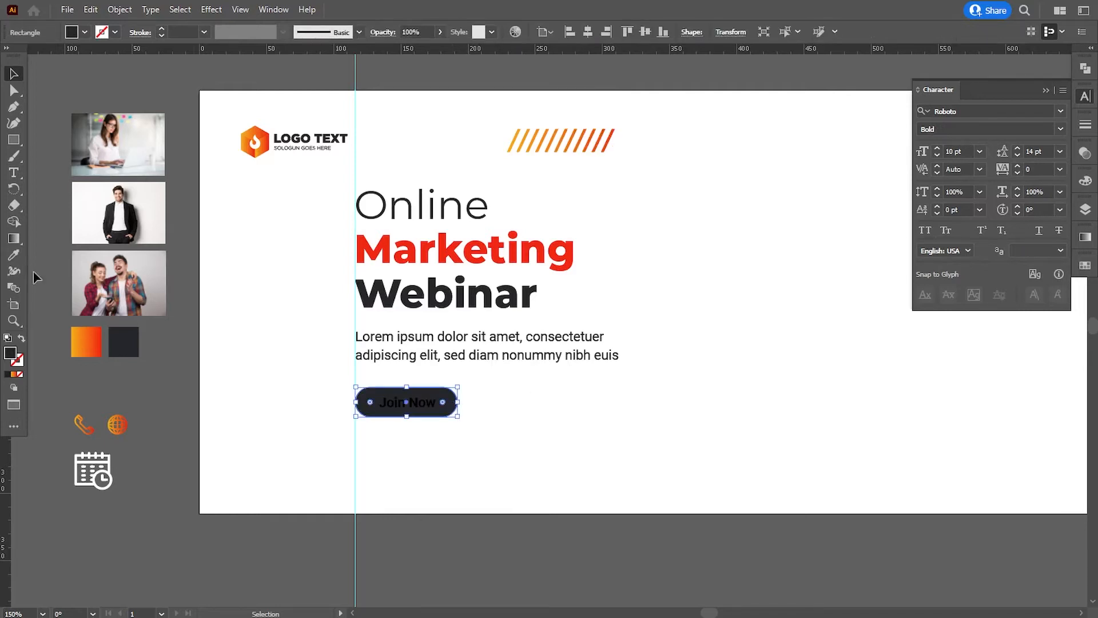
{"action": "left_click", "coordinate": [14, 254]}
{"action": "left_click", "coordinate": [97, 355]}
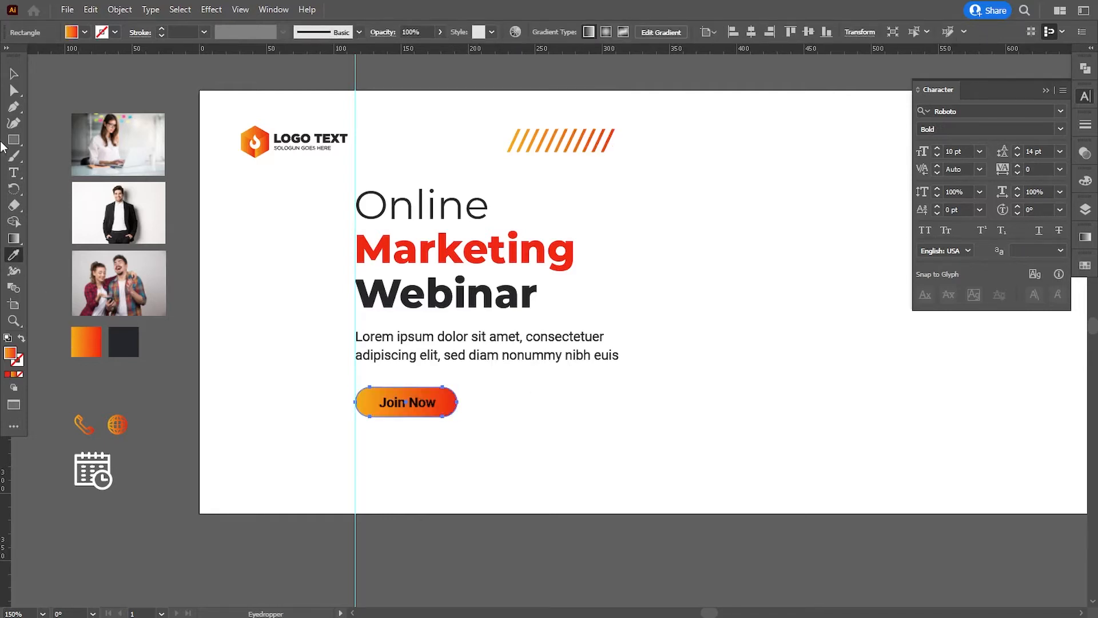
{"action": "left_click", "coordinate": [14, 73]}
{"action": "left_click", "coordinate": [274, 404]}
Set the "Join Now" text colour to white, ffffff
{"action": "left_click", "coordinate": [400, 408]}
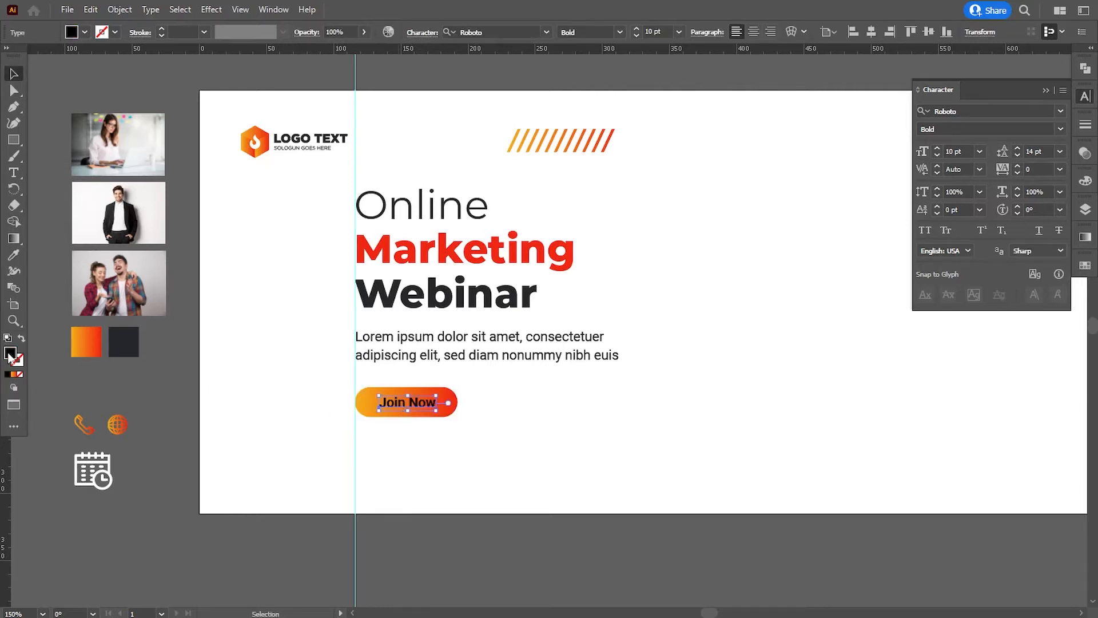
{"action": "double_click", "coordinate": [10, 353]}
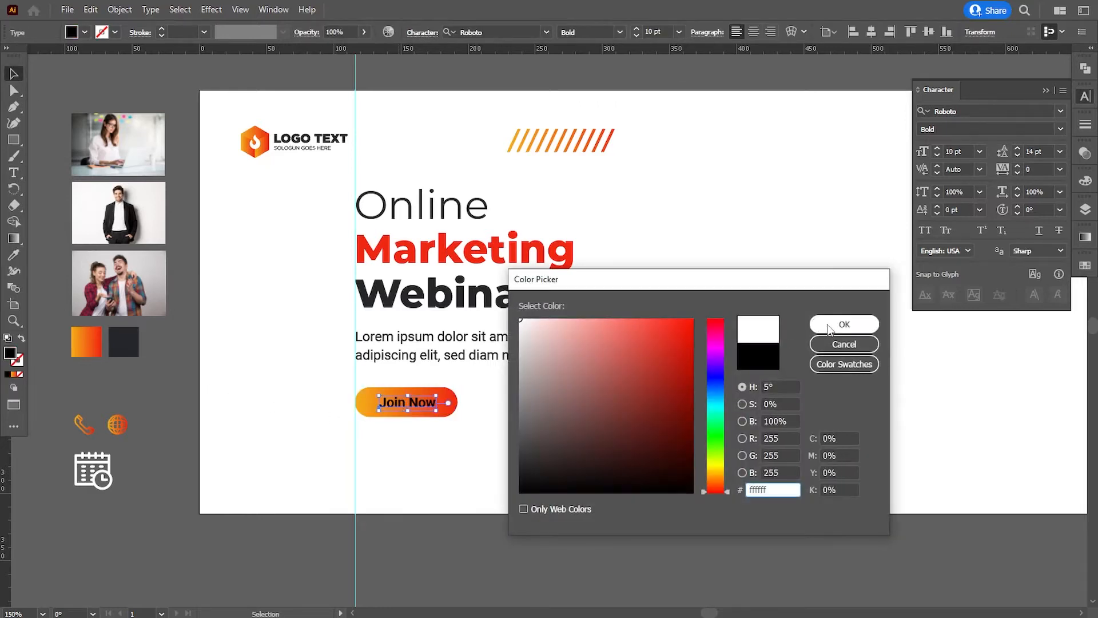
{"action": "left_click", "coordinate": [844, 324]}
{"action": "left_click", "coordinate": [497, 444]}
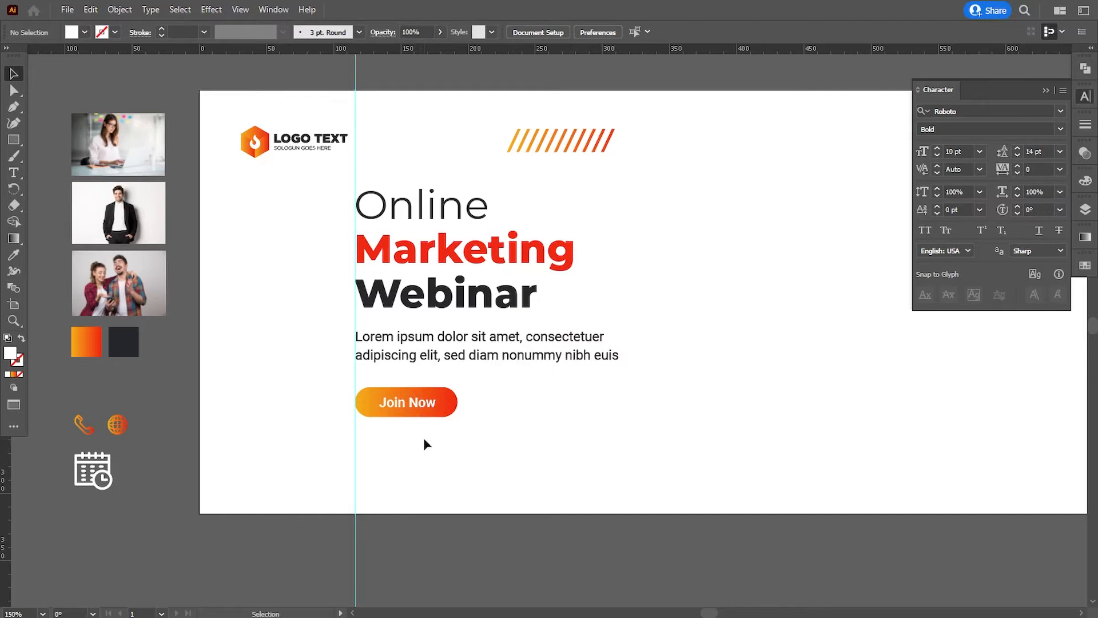
{"action": "left_click", "coordinate": [404, 416]}
{"action": "left_click", "coordinate": [440, 469]}
Move the phone icon onto the banner, below the "Join Now" button and against the guide
{"action": "scroll", "coordinate": [441, 469], "scroll_direction": "down", "scroll_amount": 1}
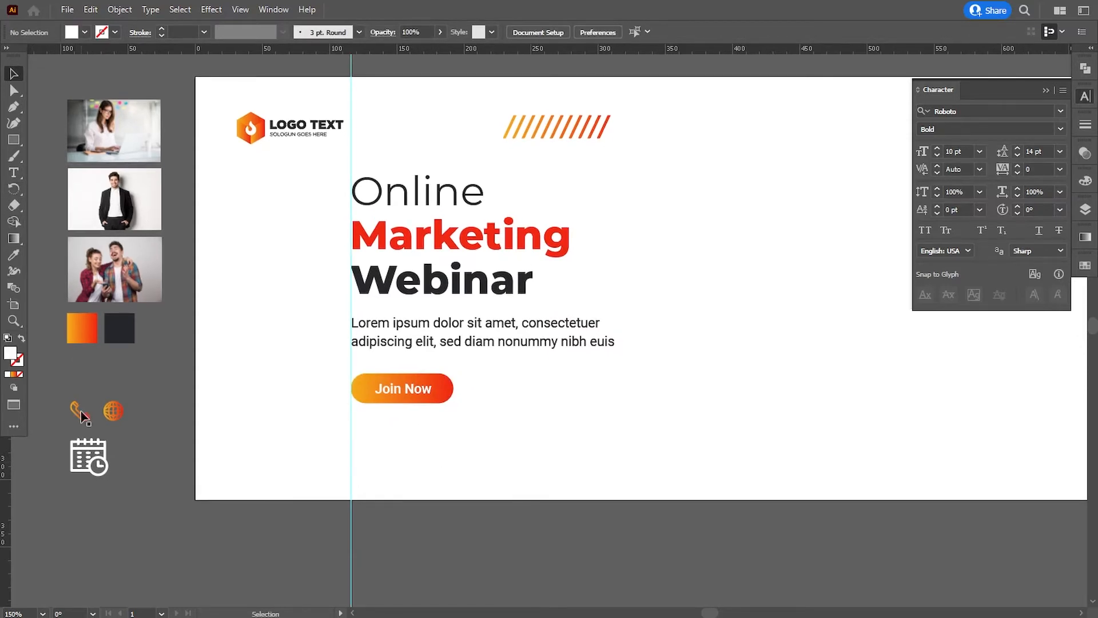
{"action": "left_click_drag", "start_coordinate": [83, 416], "coordinate": [95, 421]}
{"action": "left_click_drag", "start_coordinate": [364, 432], "coordinate": [362, 434]}
{"action": "left_click", "coordinate": [412, 460]}
Add a placeholder phone number as text beside the phone icon and colour it with the dark swatch
{"action": "left_click", "coordinate": [19, 168]}
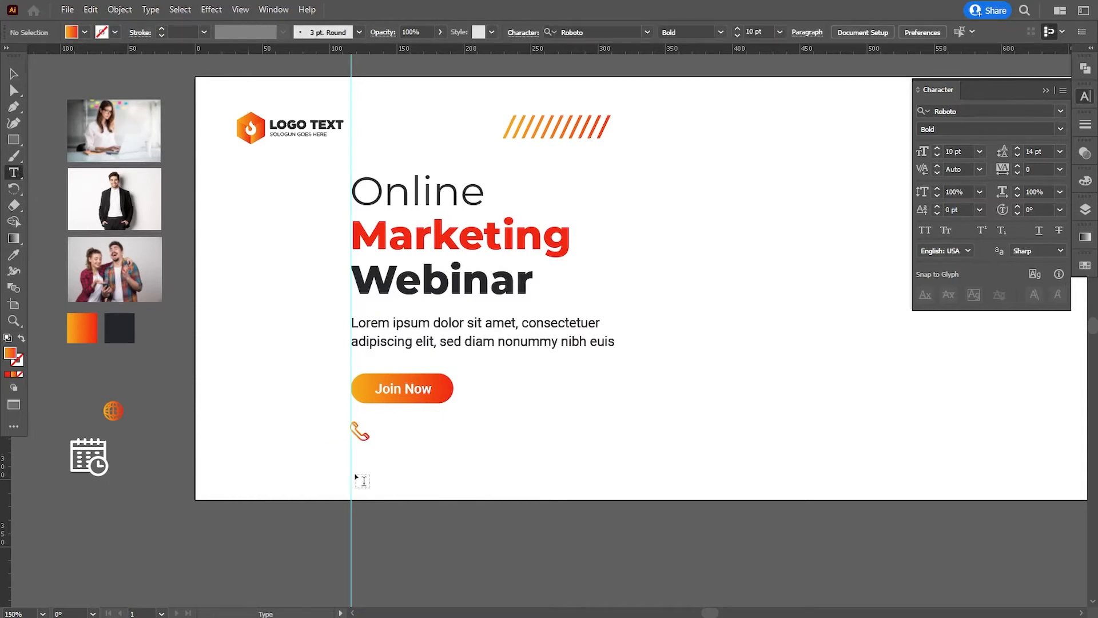
{"action": "left_click", "coordinate": [389, 434]}
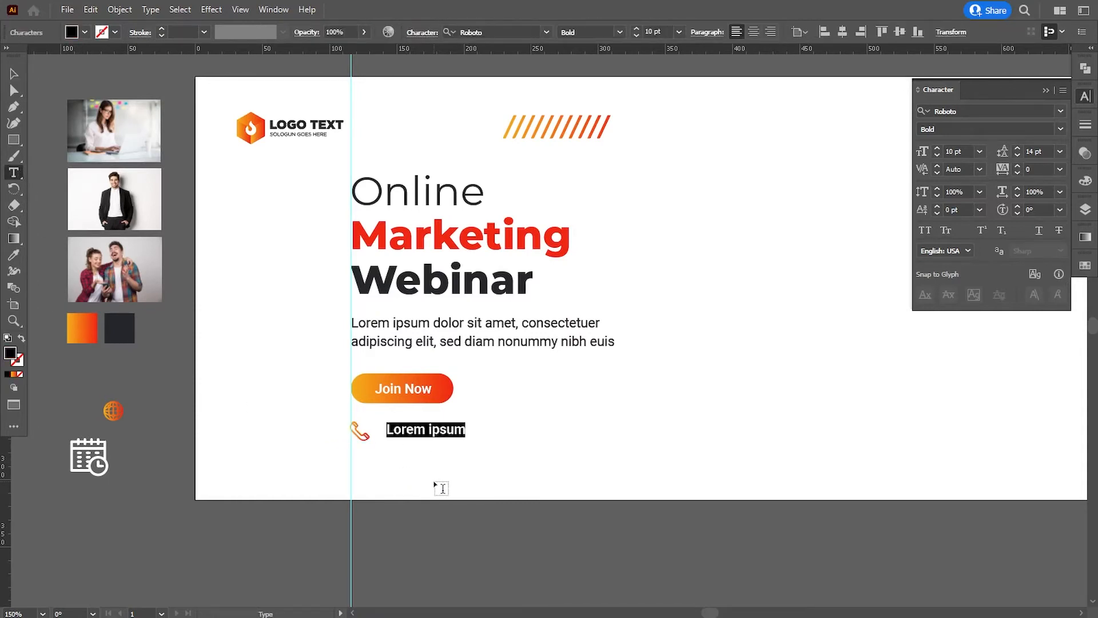
{"action": "type", "text": "+00 12"}
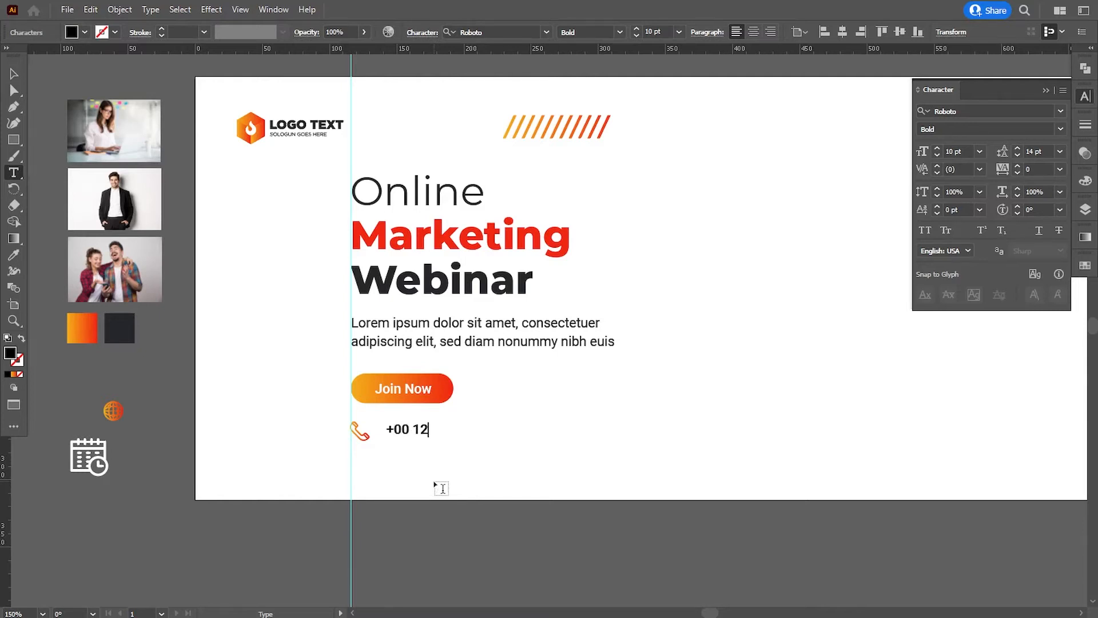
{"action": "type", "text": "3 456 7890"}
{"action": "left_click", "coordinate": [14, 73]}
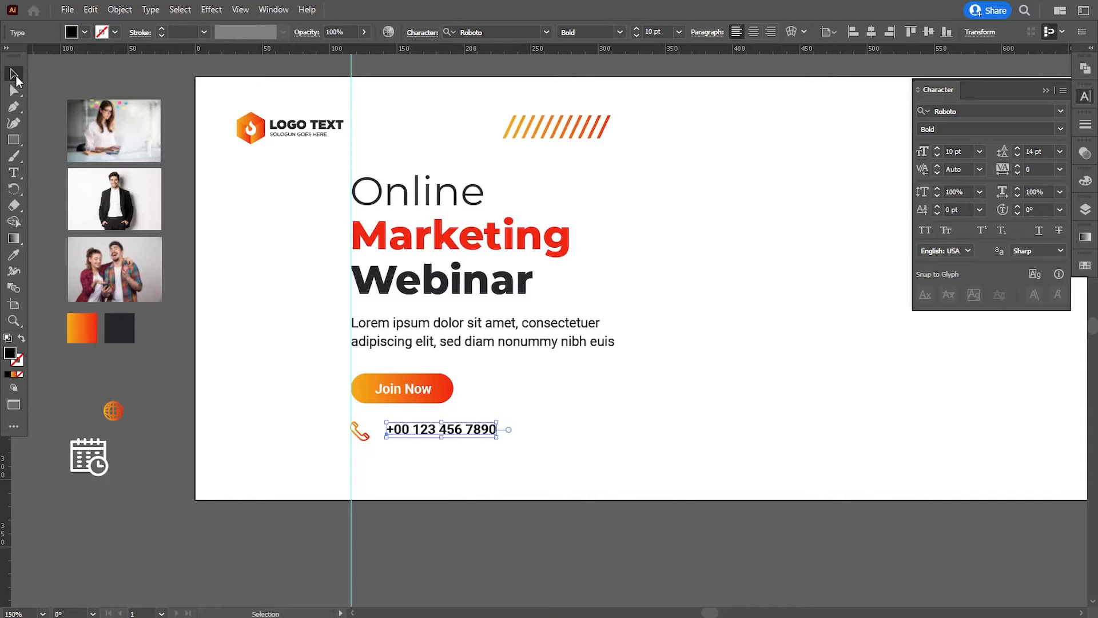
{"action": "left_click", "coordinate": [14, 254]}
{"action": "left_click", "coordinate": [127, 321]}
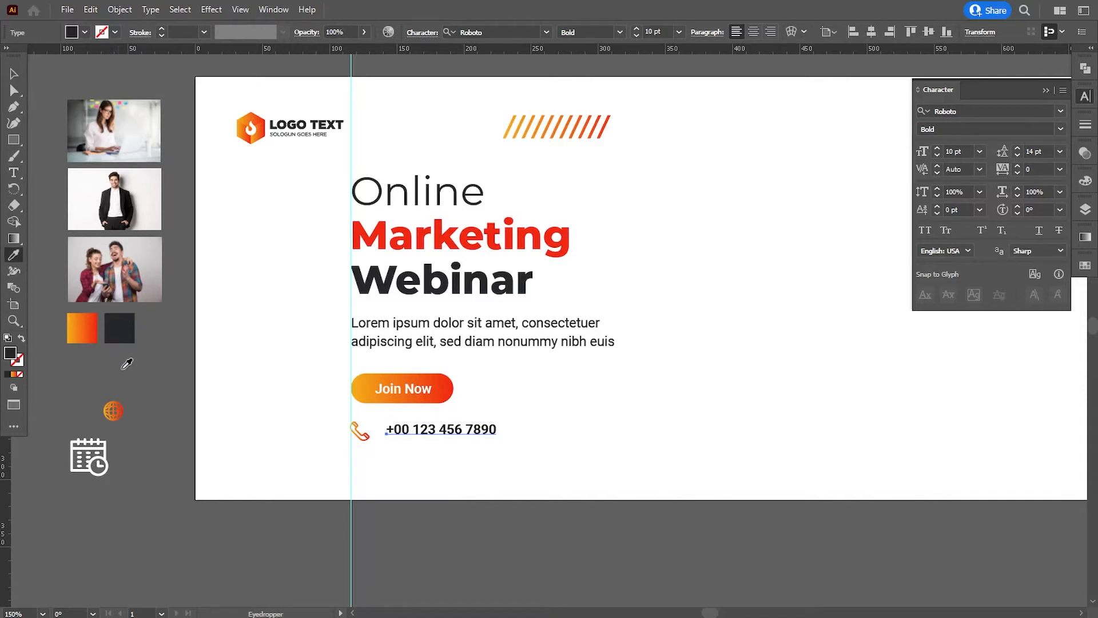
{"action": "left_click", "coordinate": [14, 75]}
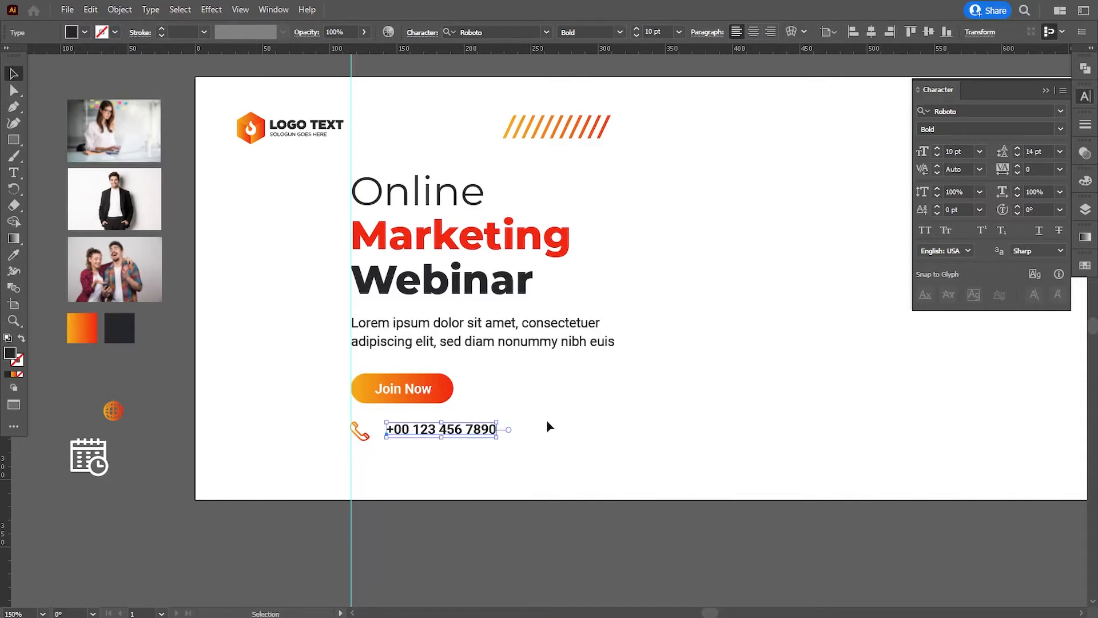
Set the phone number text to Roboto Regular and move it slightly closer to the phone icon, level with it
{"action": "left_click", "coordinate": [619, 32]}
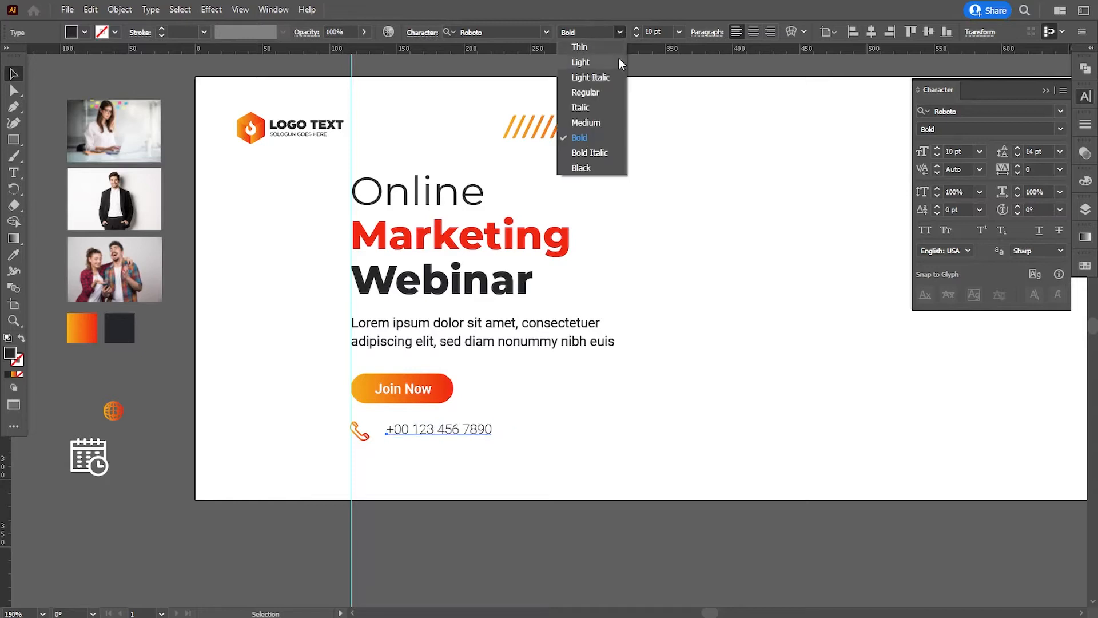
{"action": "left_click", "coordinate": [595, 93]}
{"action": "left_click", "coordinate": [600, 387]}
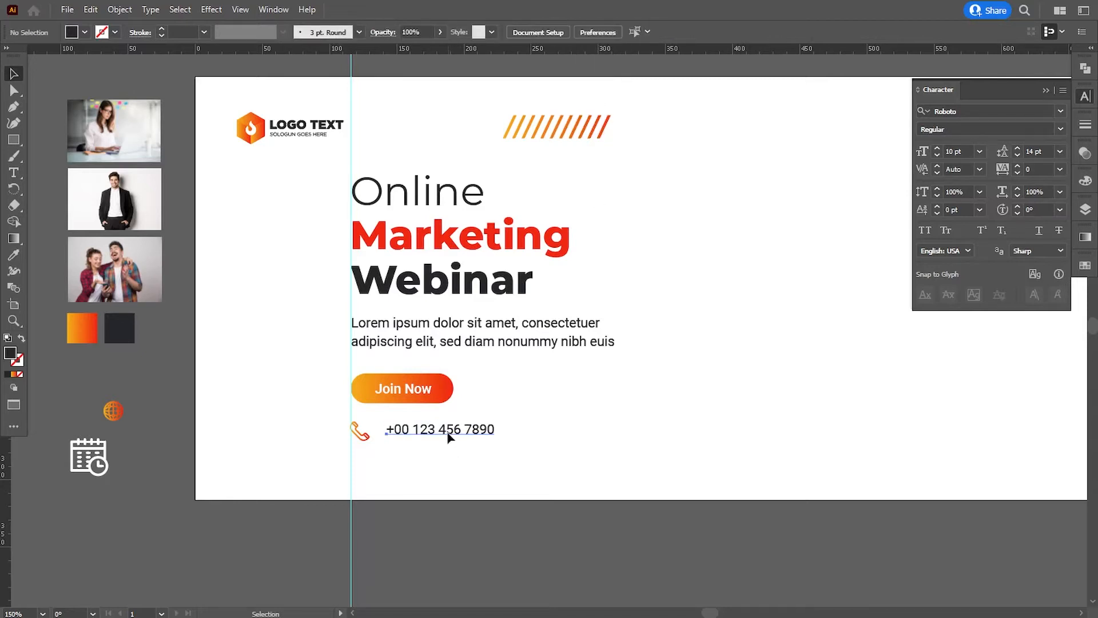
{"action": "left_click_drag", "start_coordinate": [449, 438], "coordinate": [445, 441]}
{"action": "left_click", "coordinate": [483, 458]}
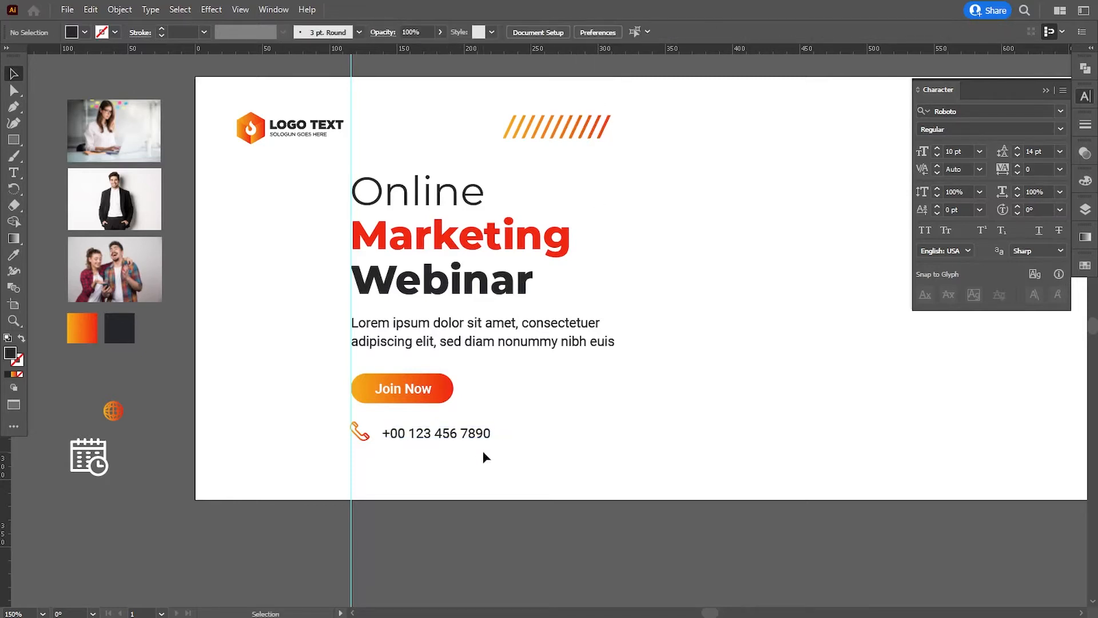
Duplicate the phone icon and number together to the right of the original pair and nudge the copy to leave a small gap
{"action": "left_click_drag", "start_coordinate": [544, 456], "coordinate": [356, 422]}
{"action": "left_click", "coordinate": [426, 482]}
{"action": "left_click_drag", "start_coordinate": [410, 466], "coordinate": [564, 438]}
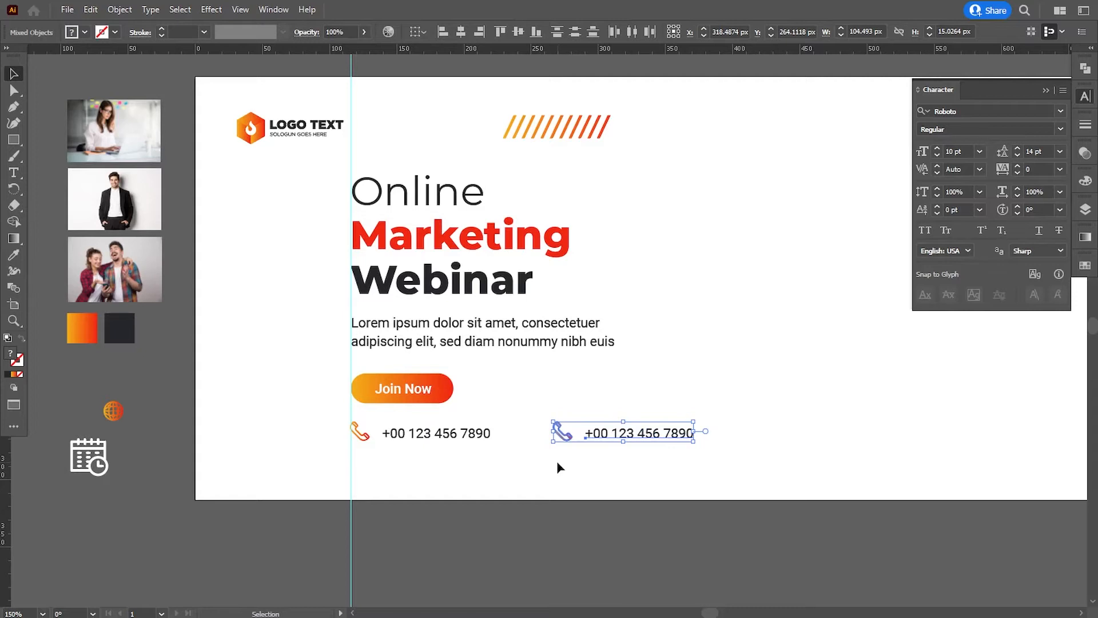
{"action": "key", "text": "Left"}
{"action": "key", "text": "Left"}
{"action": "key", "text": "Left"}
{"action": "key", "text": "Left"}
{"action": "key", "text": "Left"}
{"action": "key", "text": "Left"}
{"action": "key", "text": "Left"}
{"action": "key", "text": "Left"}
{"action": "key", "text": "Left"}
{"action": "key", "text": "Left"}
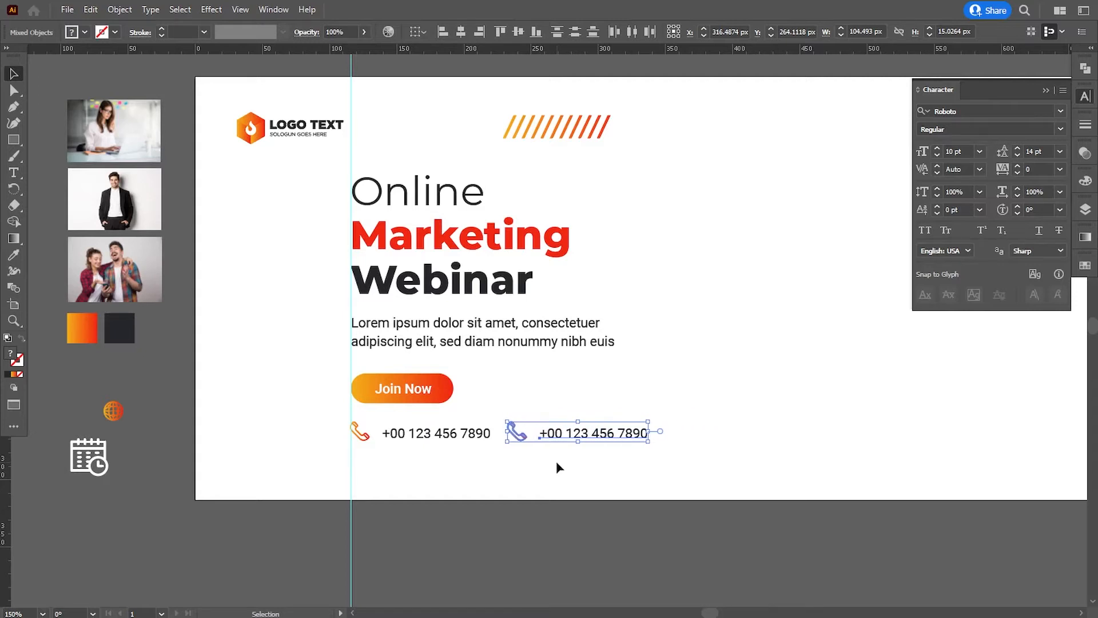
{"action": "key", "text": "Right"}
{"action": "key", "text": "Right"}
{"action": "key", "text": "Right"}
Replace the duplicated phone icon with the globe icon from beside the artboard
{"action": "left_click", "coordinate": [531, 433]}
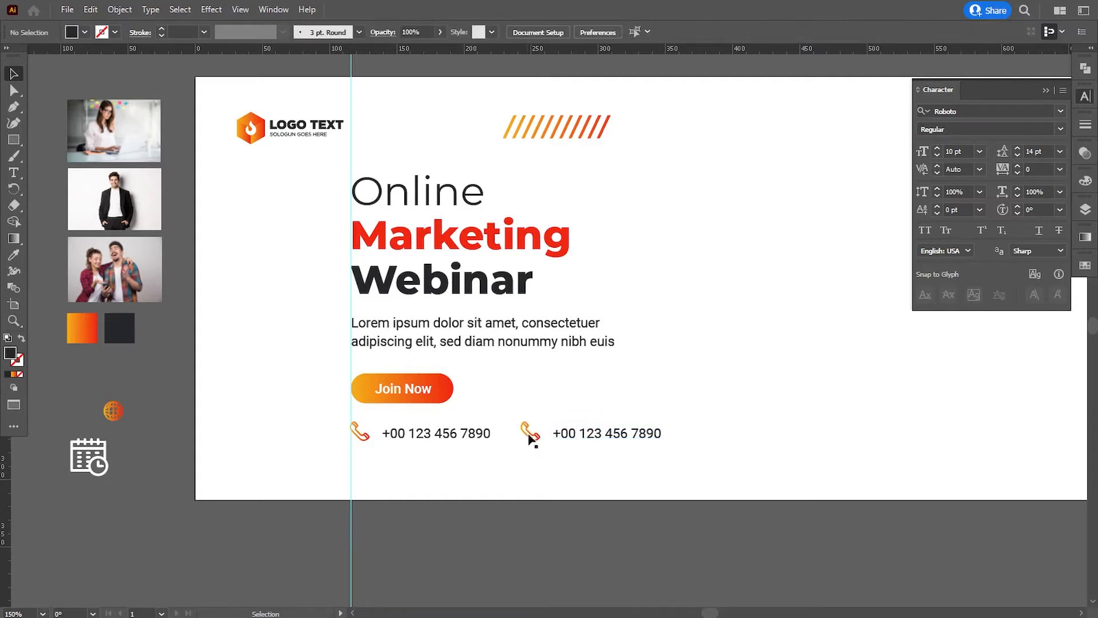
{"action": "key", "text": "Delete"}
{"action": "left_click_drag", "start_coordinate": [117, 412], "coordinate": [530, 433]}
Align the globe icon and the copied number text on their vertical centres
{"action": "left_click", "coordinate": [566, 438], "text": "shift"}
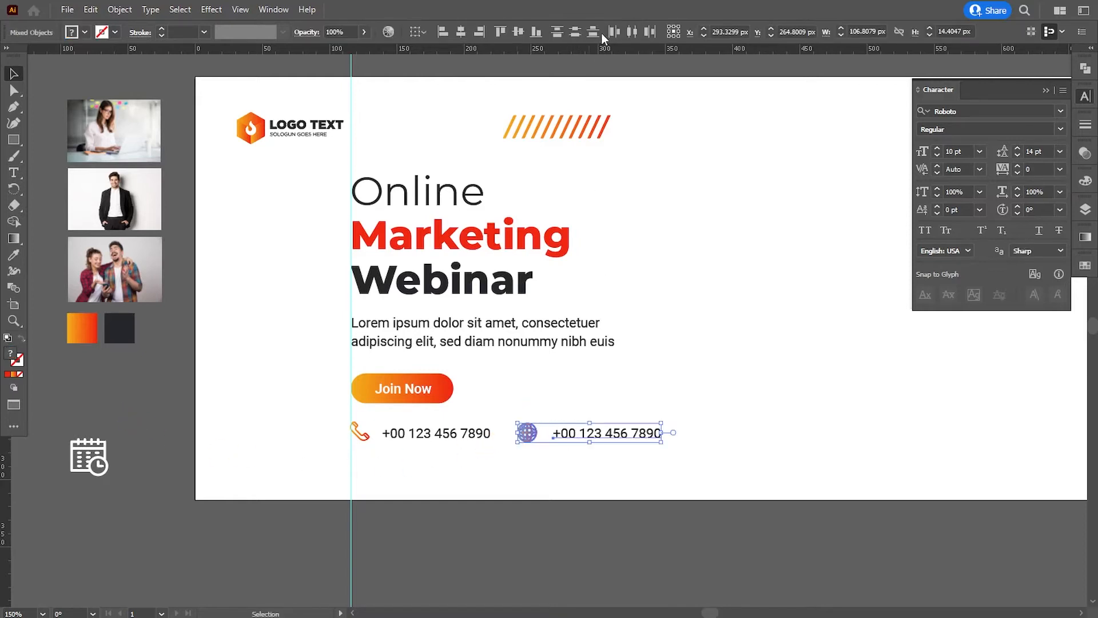
{"action": "left_click", "coordinate": [517, 34]}
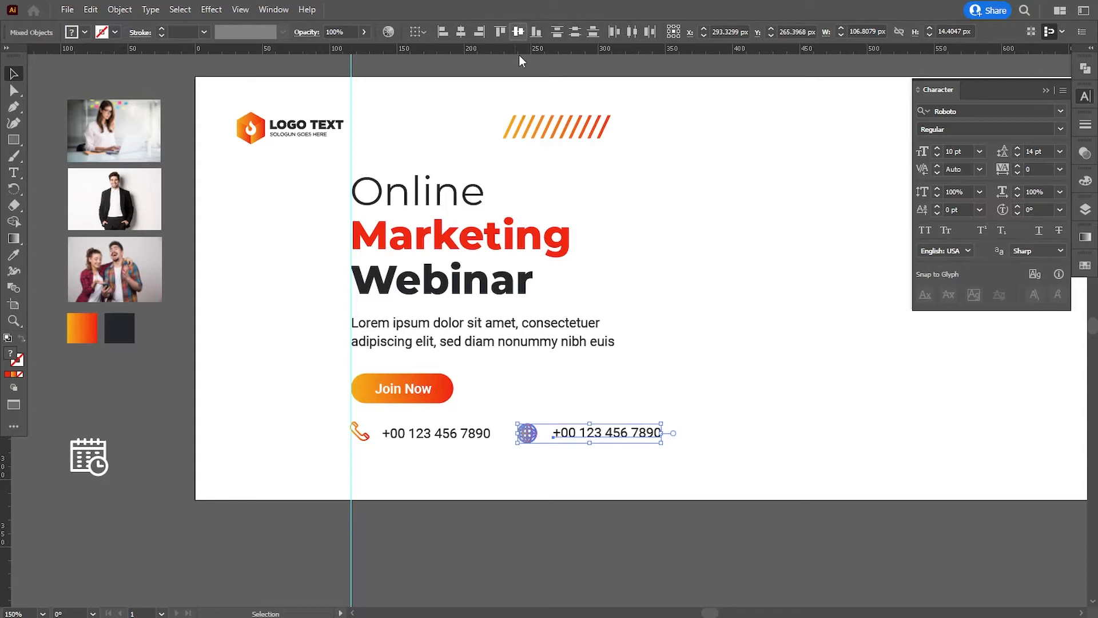
{"action": "left_click", "coordinate": [587, 552]}
{"action": "left_click_drag", "start_coordinate": [616, 448], "coordinate": [523, 424]}
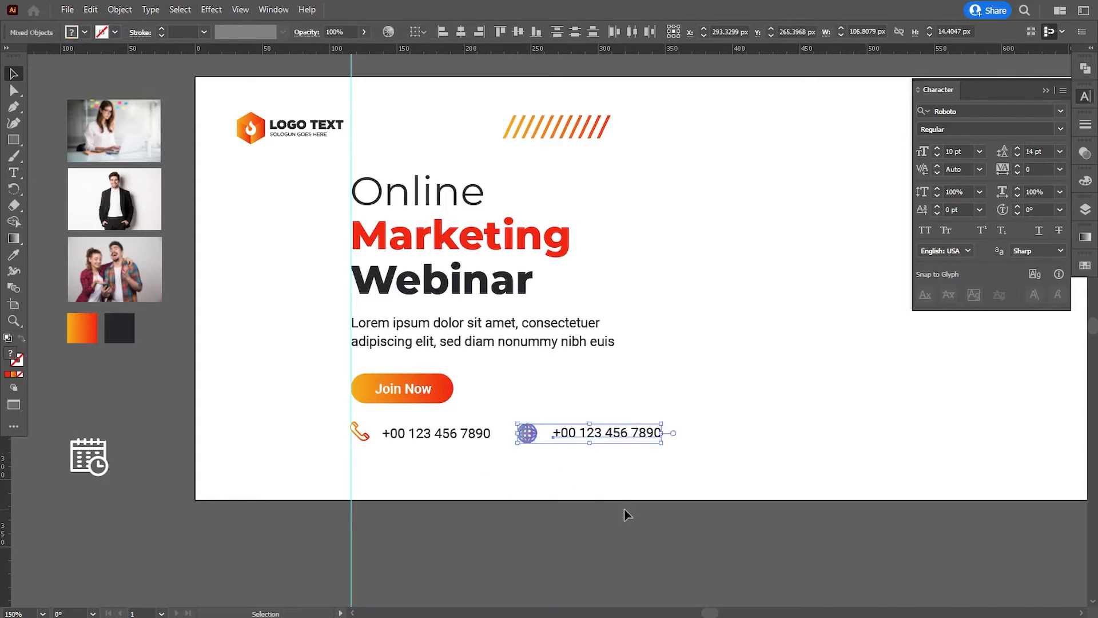
Replace the copied number beside the globe icon with "Website name goes here" and shift it slightly closer to the icon
{"action": "left_click", "coordinate": [610, 558]}
{"action": "double_click", "coordinate": [571, 440]}
{"action": "key", "text": "ctrl+a"}
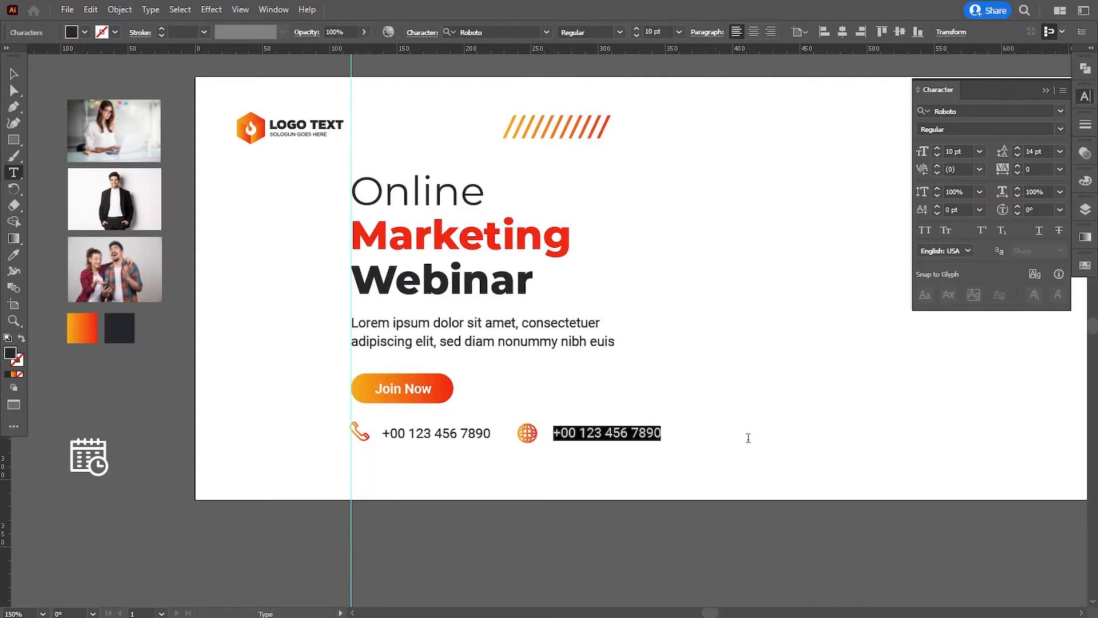
{"action": "type", "text": "Websi"}
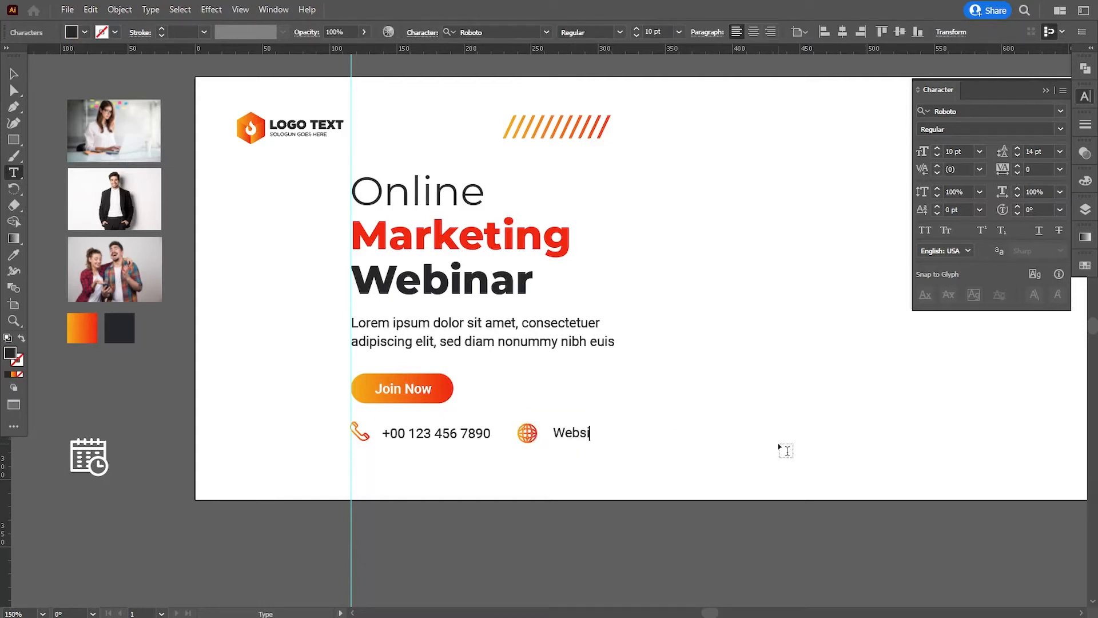
{"action": "type", "text": "te name goes here"}
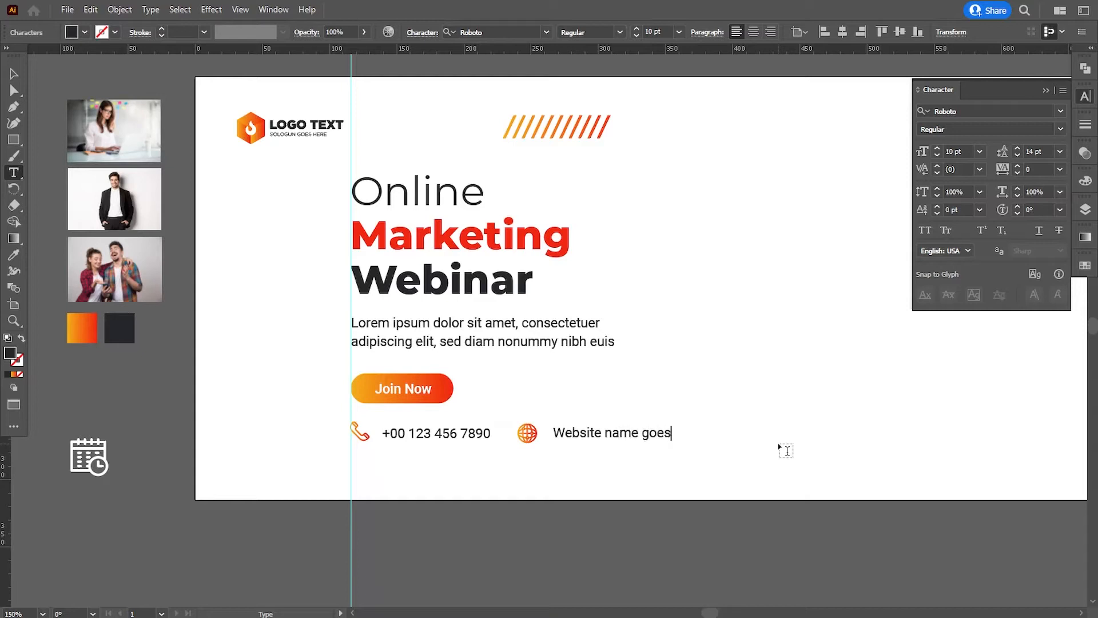
{"action": "left_click", "coordinate": [14, 73]}
{"action": "left_click", "coordinate": [533, 514]}
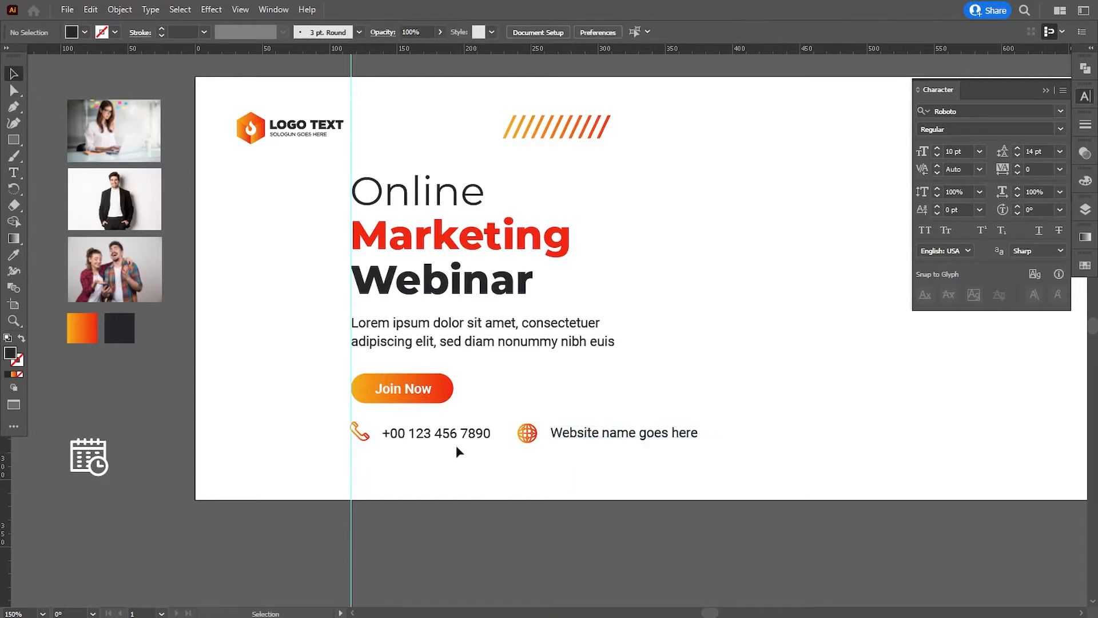
Nudge the phone number closer to its icon and shift the globe icon with its website text slightly left
{"action": "left_click", "coordinate": [449, 440]}
{"action": "key", "text": "Left"}
{"action": "key", "text": "Left"}
{"action": "key", "text": "Left"}
{"action": "left_click", "coordinate": [617, 493]}
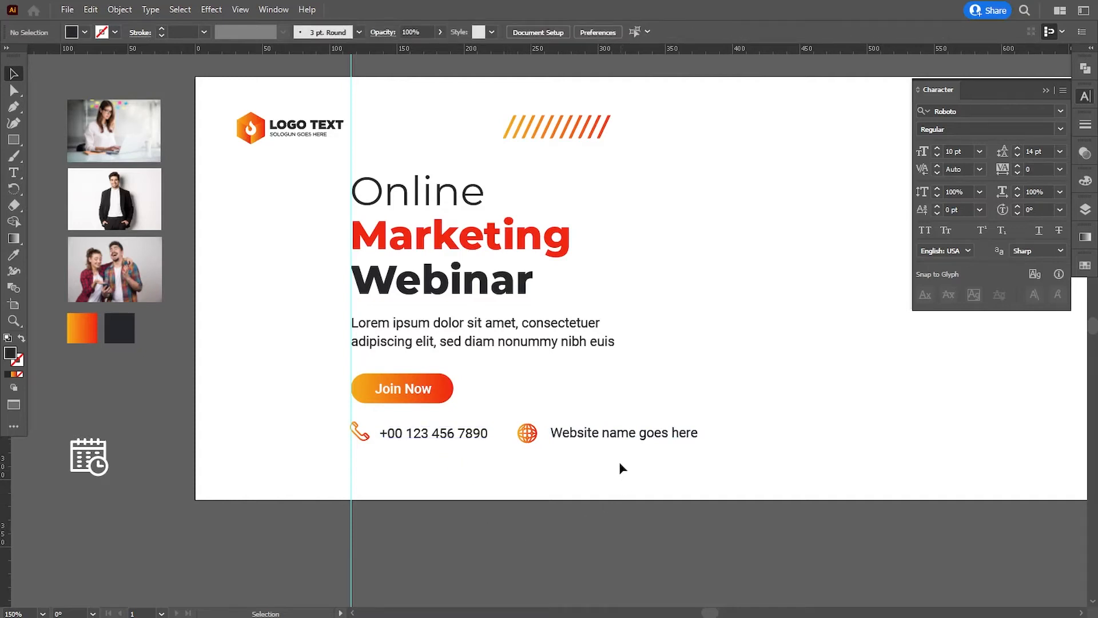
{"action": "left_click_drag", "start_coordinate": [623, 468], "coordinate": [516, 423]}
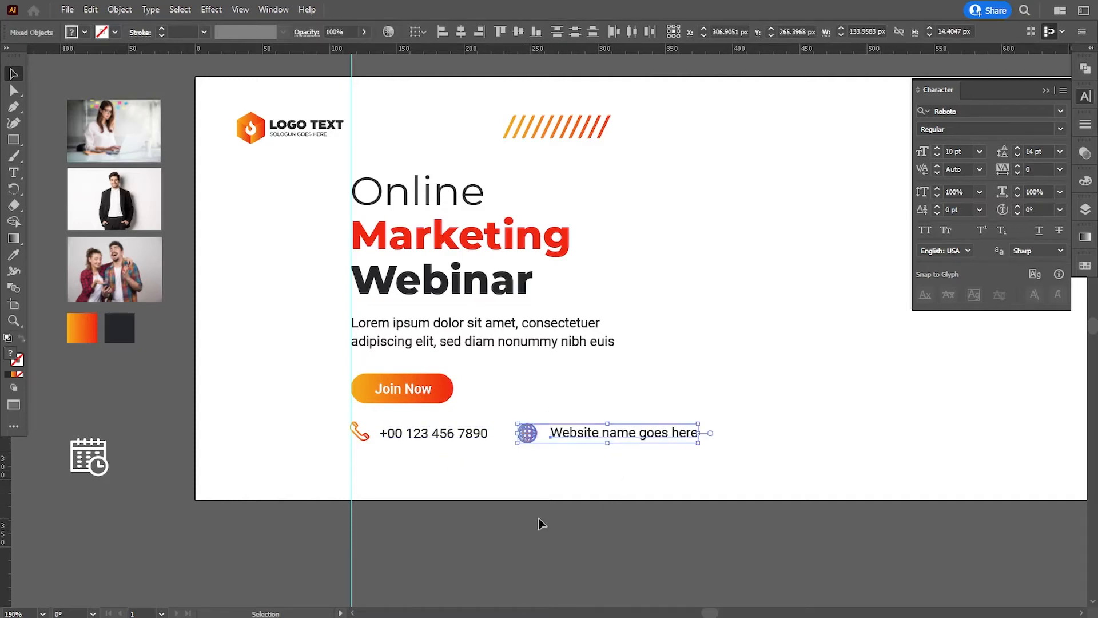
{"action": "left_click", "coordinate": [539, 524]}
{"action": "left_click_drag", "start_coordinate": [795, 445], "coordinate": [753, 454]}
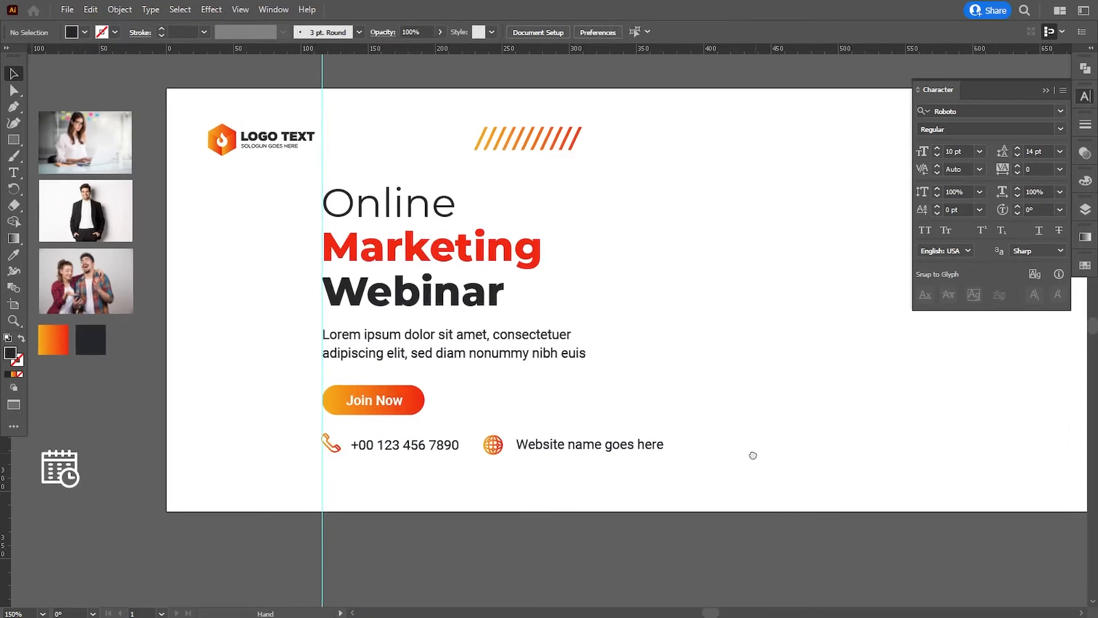
Nudge the Join Now button and its label slightly down, away from the paragraph
{"action": "left_click", "coordinate": [387, 400]}
{"action": "key", "text": "Down"}
{"action": "key", "text": "Down"}
{"action": "key", "text": "Down"}
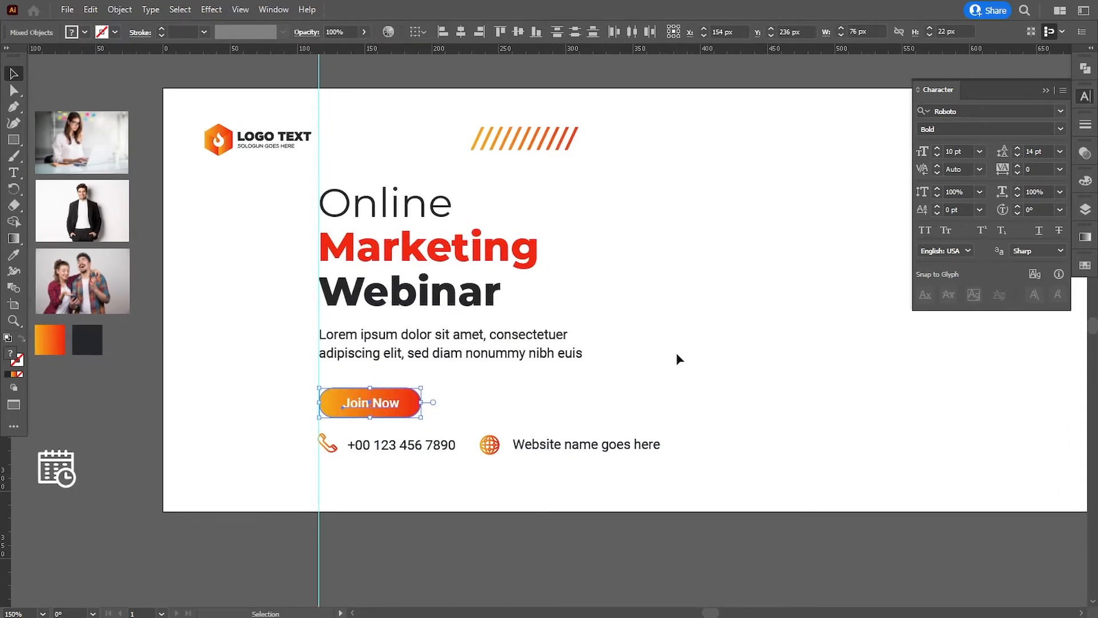
{"action": "left_click", "coordinate": [677, 355]}
Move the headline, paragraph, button and contact row down together, and nudge the headline and paragraph slightly back up
{"action": "left_click_drag", "start_coordinate": [610, 504], "coordinate": [323, 180]}
{"action": "key", "text": "Down"}
{"action": "key", "text": "Down"}
{"action": "key", "text": "Down"}
{"action": "key", "text": "Down"}
{"action": "key", "text": "Down"}
{"action": "key", "text": "Down"}
{"action": "key", "text": "Down"}
{"action": "key", "text": "Down"}
{"action": "key", "text": "Down"}
{"action": "key", "text": "Down"}
{"action": "key", "text": "Down"}
{"action": "key", "text": "Down"}
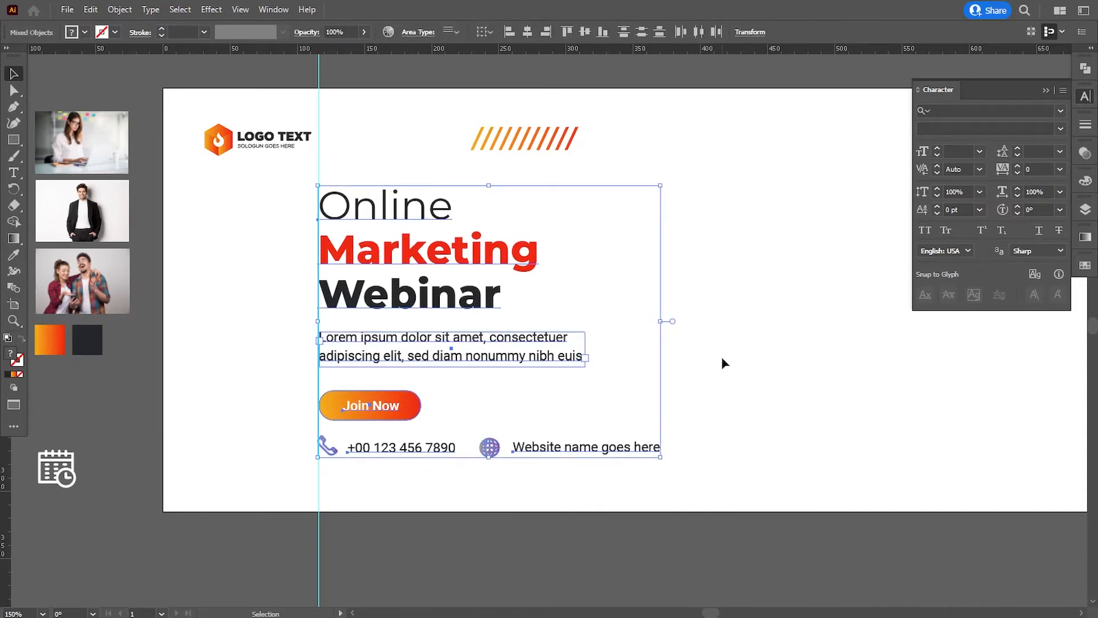
{"action": "left_click", "coordinate": [716, 529]}
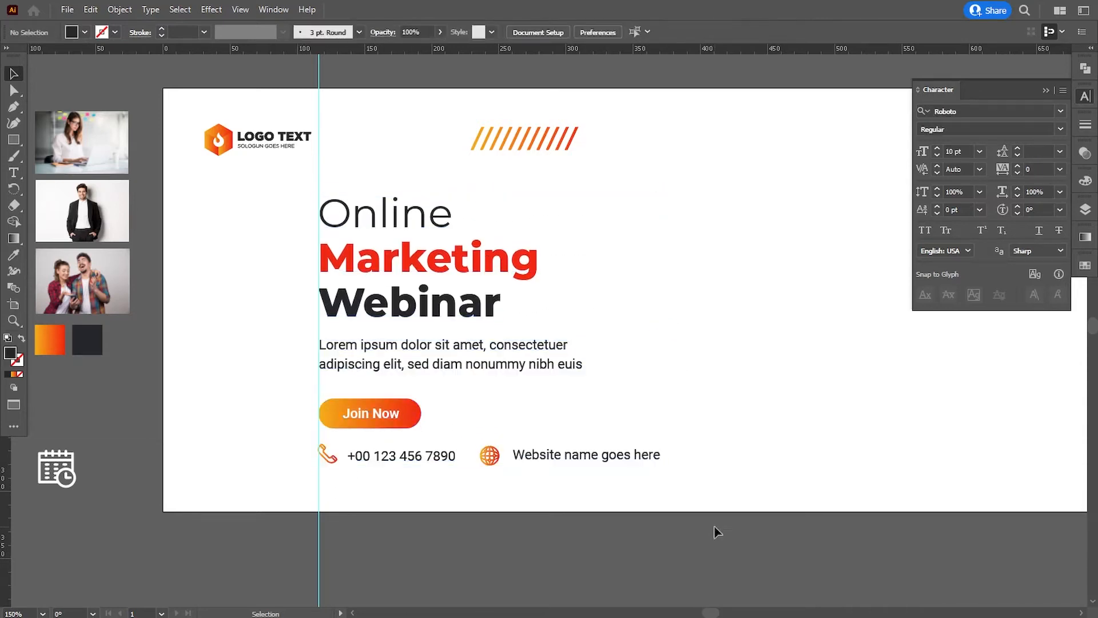
{"action": "left_click", "coordinate": [363, 248]}
{"action": "left_click", "coordinate": [642, 319]}
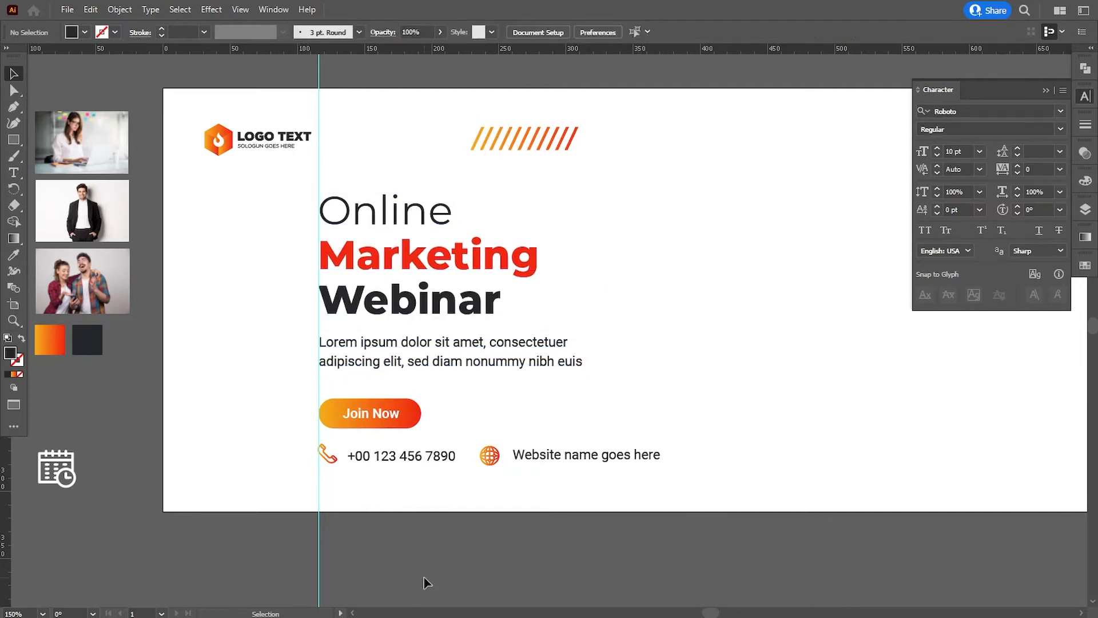
Draw a small circle about 6 px wide beside the headline and give it the Join Now button's orange-red gradient
{"action": "left_click", "coordinate": [1047, 91]}
{"action": "left_click", "coordinate": [14, 140]}
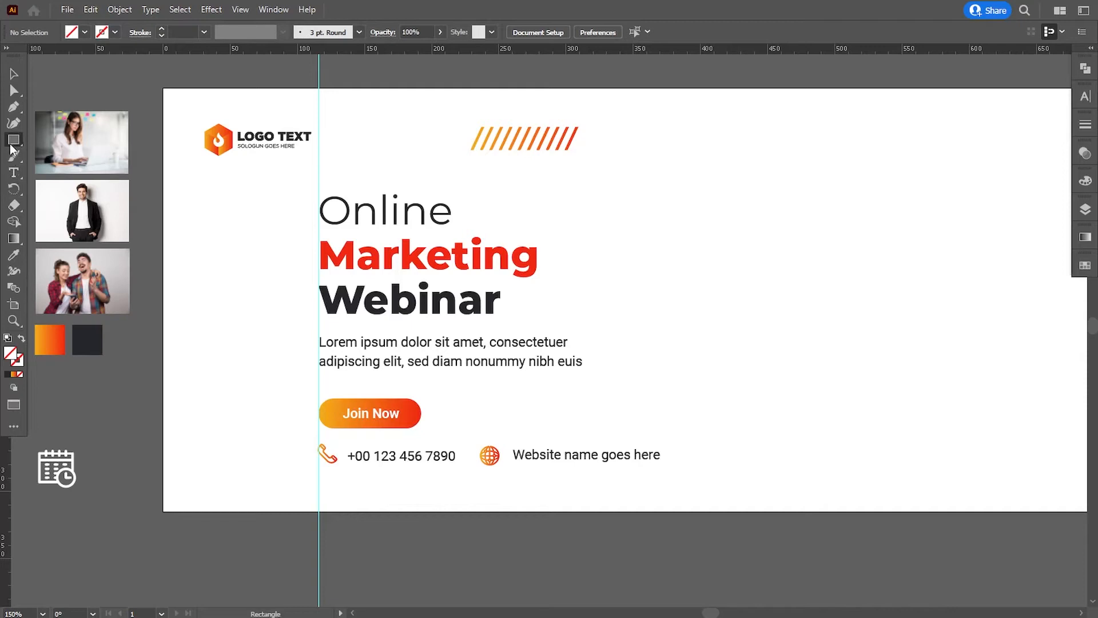
{"action": "left_click", "coordinate": [75, 156]}
{"action": "left_click_drag", "start_coordinate": [673, 246], "coordinate": [677, 251]}
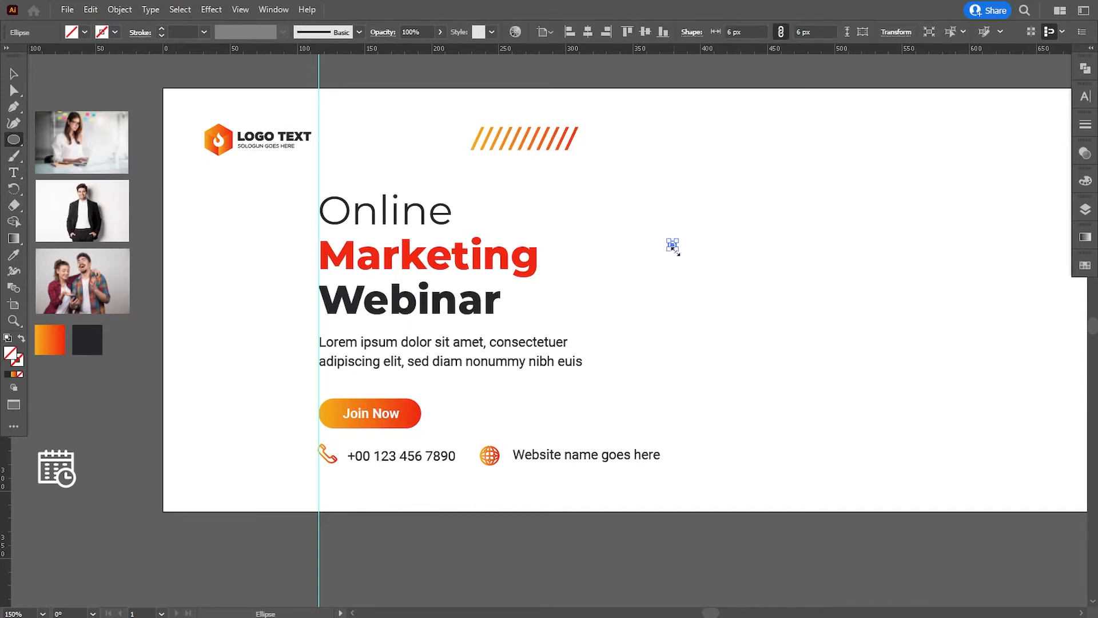
{"action": "left_click", "coordinate": [14, 73]}
{"action": "left_click", "coordinate": [703, 312]}
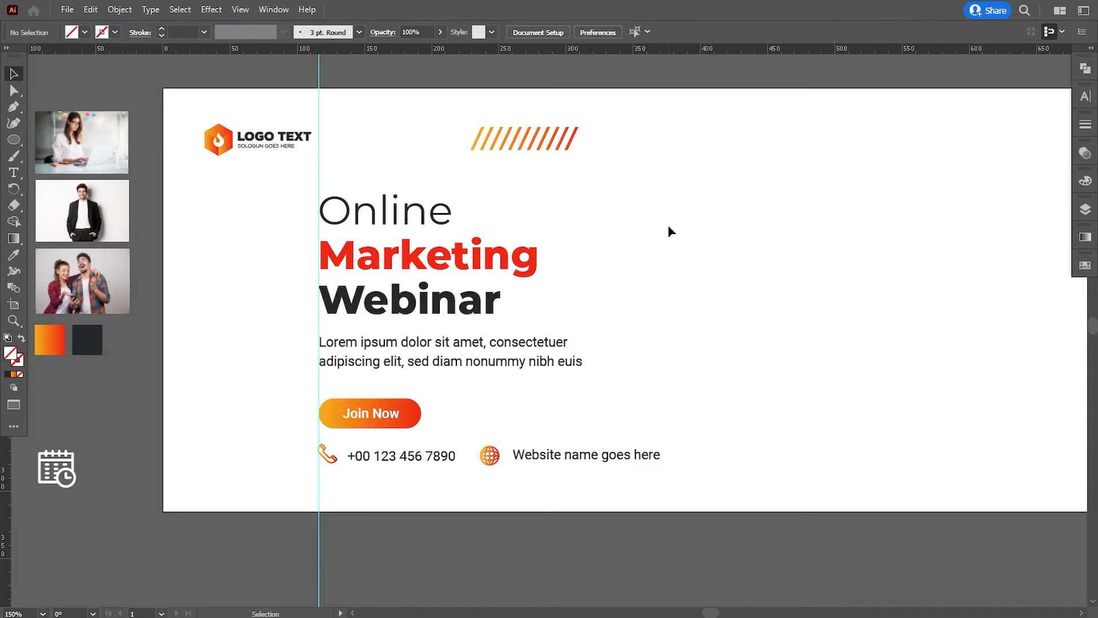
{"action": "left_click_drag", "start_coordinate": [670, 231], "coordinate": [704, 273]}
{"action": "left_click", "coordinate": [16, 258]}
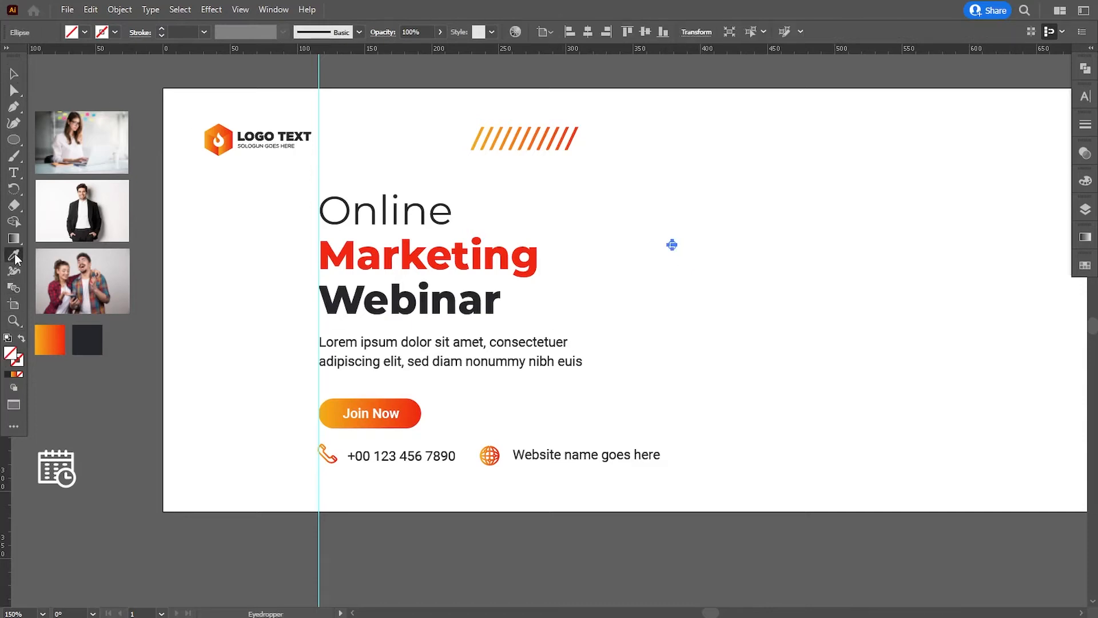
{"action": "left_click", "coordinate": [345, 403]}
{"action": "left_click", "coordinate": [14, 73]}
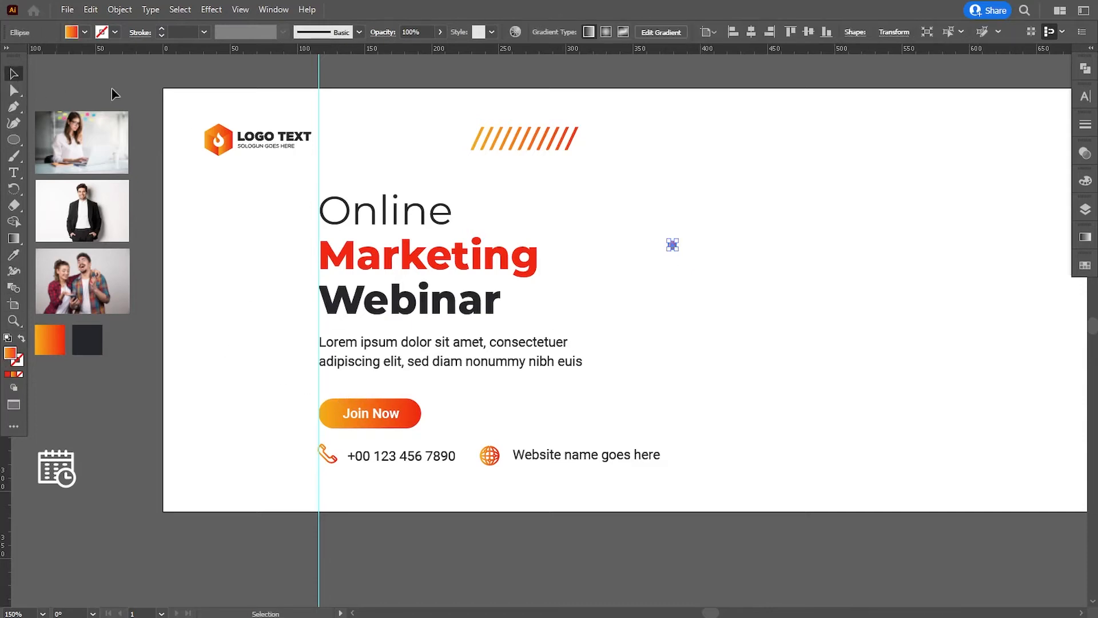
Duplicate the dot at even spacing into a grid of three columns and six rows
{"action": "left_click", "coordinate": [505, 219]}
{"action": "left_click_drag", "start_coordinate": [676, 245], "coordinate": [692, 266]}
{"action": "key", "text": "ctrl+d"}
{"action": "left_click", "coordinate": [656, 257]}
{"action": "key", "text": "ctrl+d"}
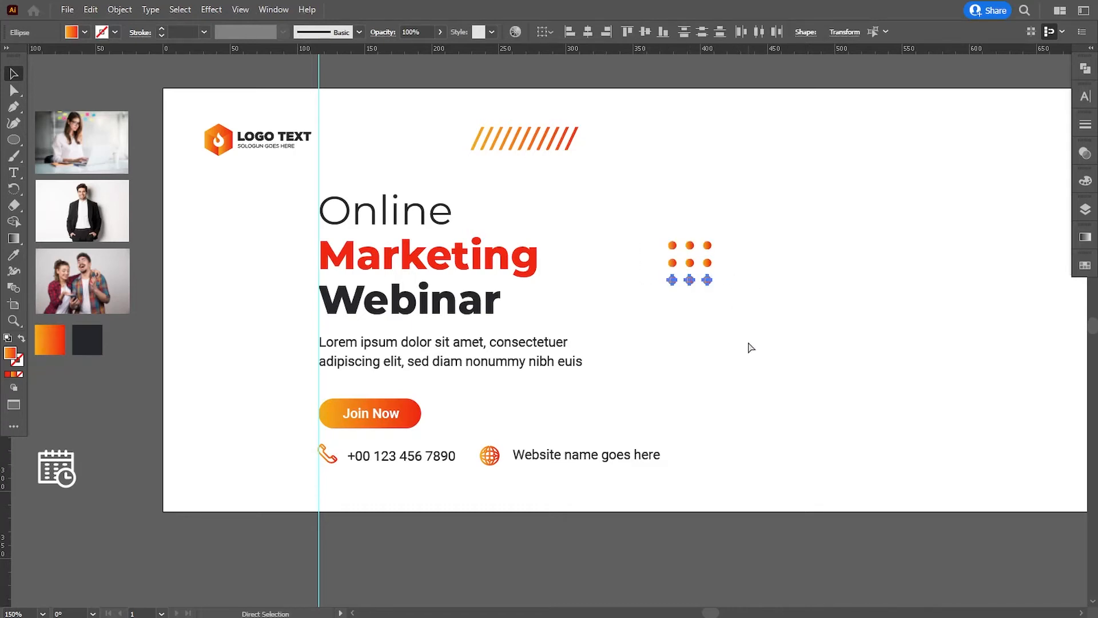
{"action": "key", "text": "ctrl+d"}
{"action": "key", "text": "ctrl+d"}
{"action": "key", "text": "ctrl+d"}
Scale the dot grid down and spread one orange-to-red gradient across its columns
{"action": "left_click", "coordinate": [749, 346]}
{"action": "left_click_drag", "start_coordinate": [737, 216], "coordinate": [664, 368]}
{"action": "mouse_move", "coordinate": [713, 340]}
{"action": "left_mouse_down"}
{"action": "mouse_move", "coordinate": [693, 319]}
{"action": "mouse_move", "coordinate": [693, 295]}
{"action": "mouse_move", "coordinate": [659, 269]}
{"action": "mouse_move", "coordinate": [696, 269]}
{"action": "left_mouse_up"}
{"action": "left_click", "coordinate": [12, 240]}
{"action": "left_click", "coordinate": [13, 74]}
{"action": "left_click", "coordinate": [723, 331]}
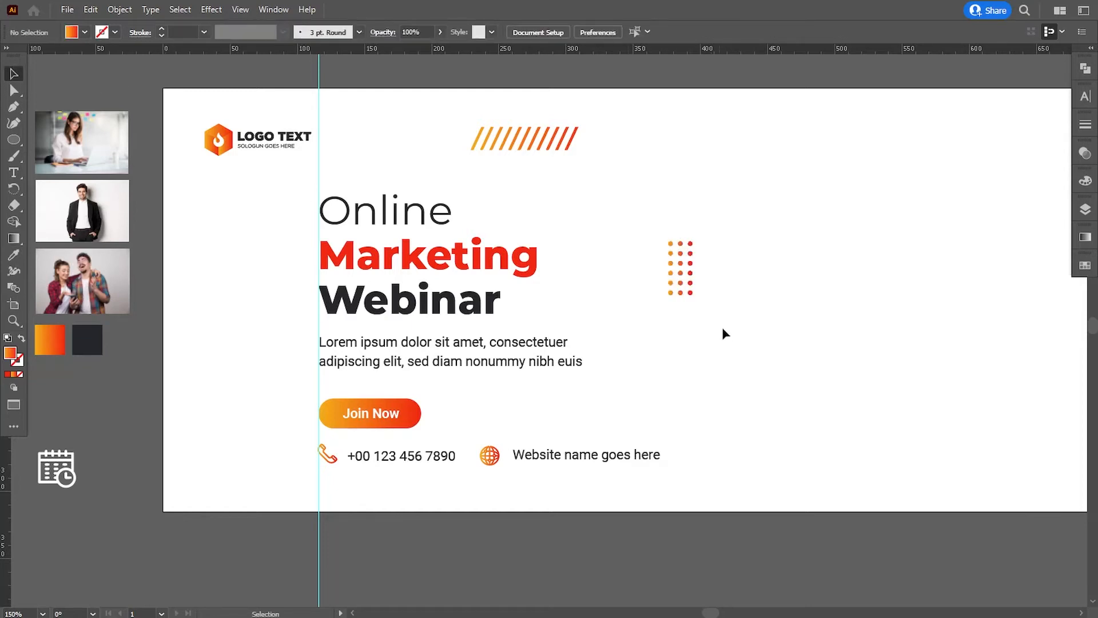
Move the dot grid to the banner's lower-left area beside the Join Now button and enlarge it slightly
{"action": "left_click_drag", "start_coordinate": [652, 228], "coordinate": [224, 462]}
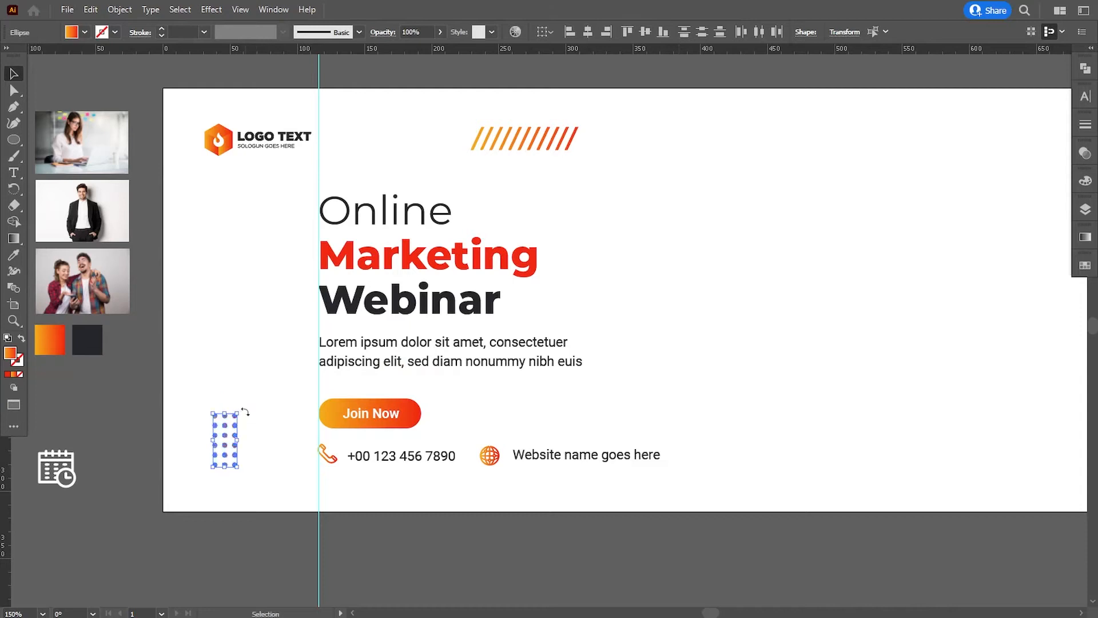
{"action": "left_click_drag", "start_coordinate": [240, 409], "coordinate": [243, 396]}
{"action": "left_click", "coordinate": [522, 542]}
{"action": "left_click_drag", "start_coordinate": [522, 542], "coordinate": [492, 533]}
{"action": "left_click_drag", "start_coordinate": [233, 482], "coordinate": [190, 456]}
{"action": "left_click", "coordinate": [432, 564]}
{"action": "left_click", "coordinate": [511, 554]}
Draw a gradient-filled hexagon in the empty right part of the banner and round its corners
{"action": "left_click_drag", "start_coordinate": [640, 395], "coordinate": [617, 407]}
{"action": "mouse_move", "coordinate": [651, 373]}
{"action": "left_mouse_down"}
{"action": "mouse_move", "coordinate": [618, 377]}
{"action": "mouse_move", "coordinate": [633, 373]}
{"action": "left_mouse_up"}
{"action": "key", "text": "ctrl+1"}
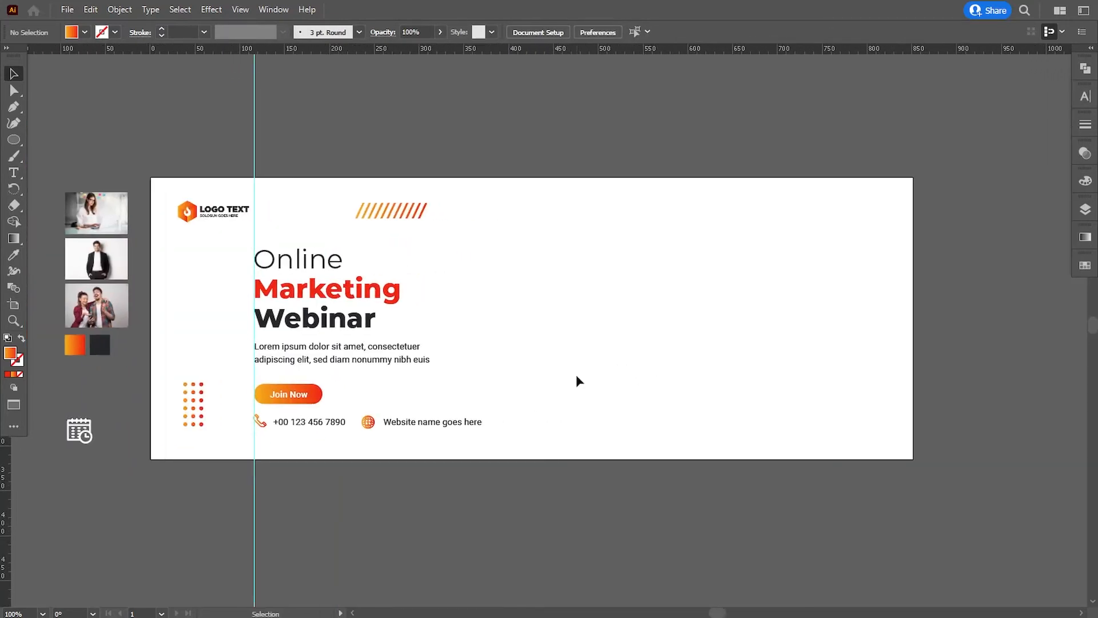
{"action": "key", "text": "ctrl+equal"}
{"action": "left_click_drag", "start_coordinate": [657, 372], "coordinate": [517, 355]}
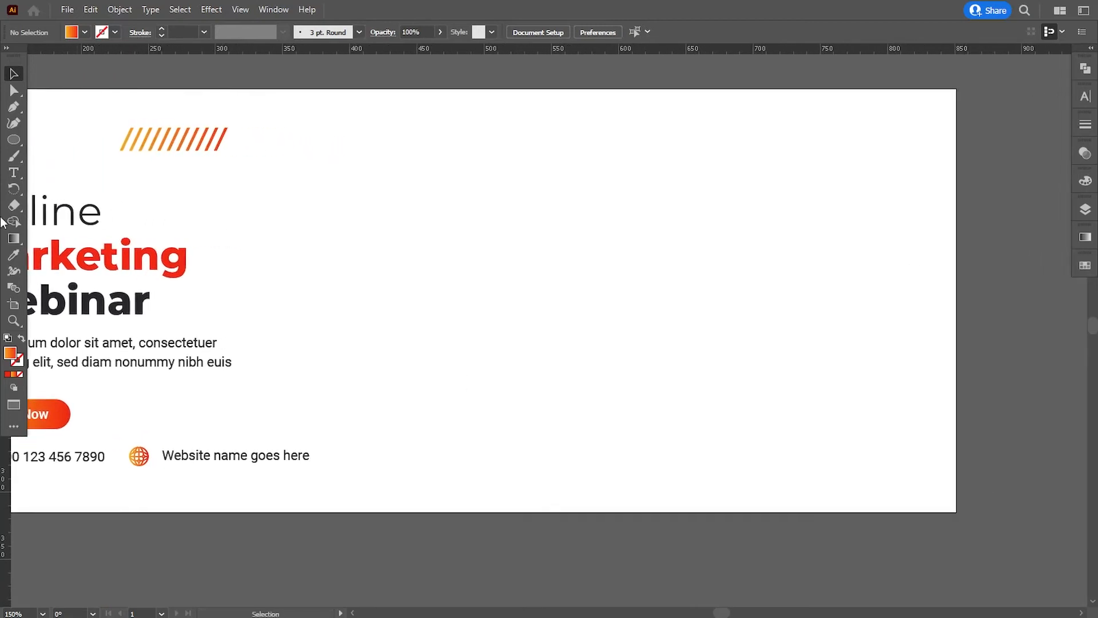
{"action": "left_click", "coordinate": [13, 140]}
{"action": "left_click_drag", "start_coordinate": [18, 146], "coordinate": [51, 171]}
{"action": "left_click_drag", "start_coordinate": [597, 273], "coordinate": [685, 367]}
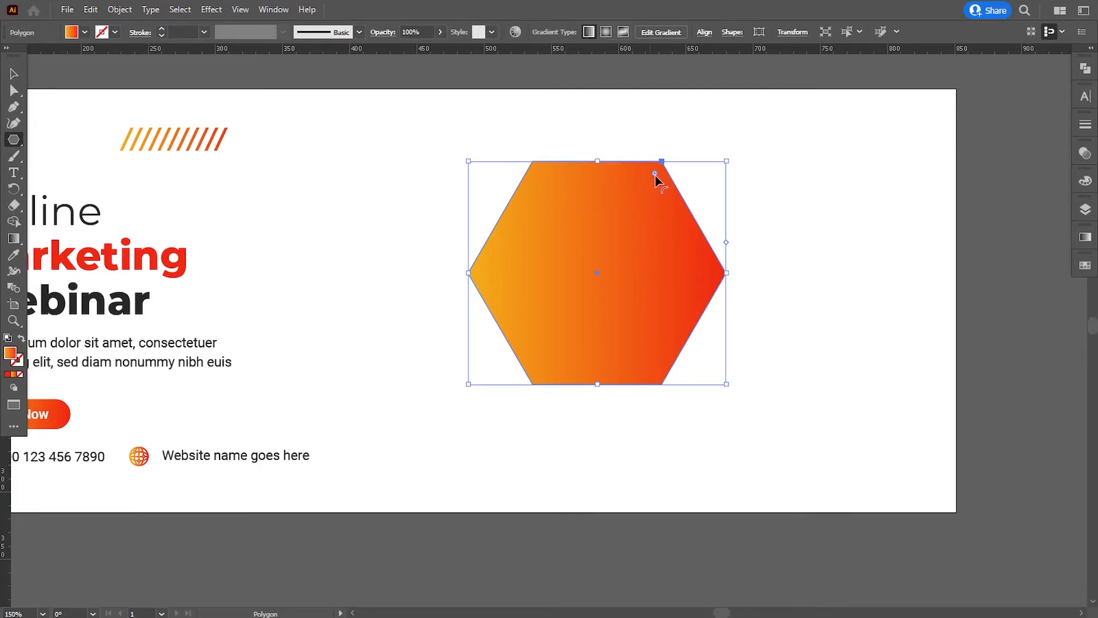
{"action": "left_click_drag", "start_coordinate": [655, 174], "coordinate": [641, 191]}
{"action": "key", "text": "v"}
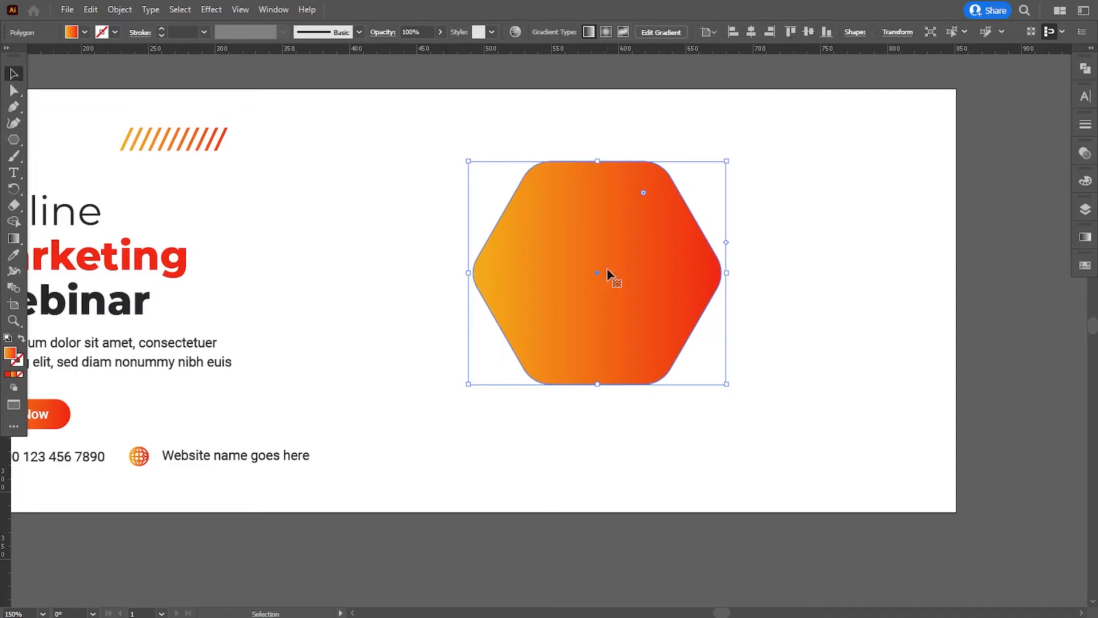
Move the hexagon toward the banner's right end, enlarge it to most of the banner's height, and nudge it slightly left
{"action": "left_click_drag", "start_coordinate": [607, 274], "coordinate": [747, 296]}
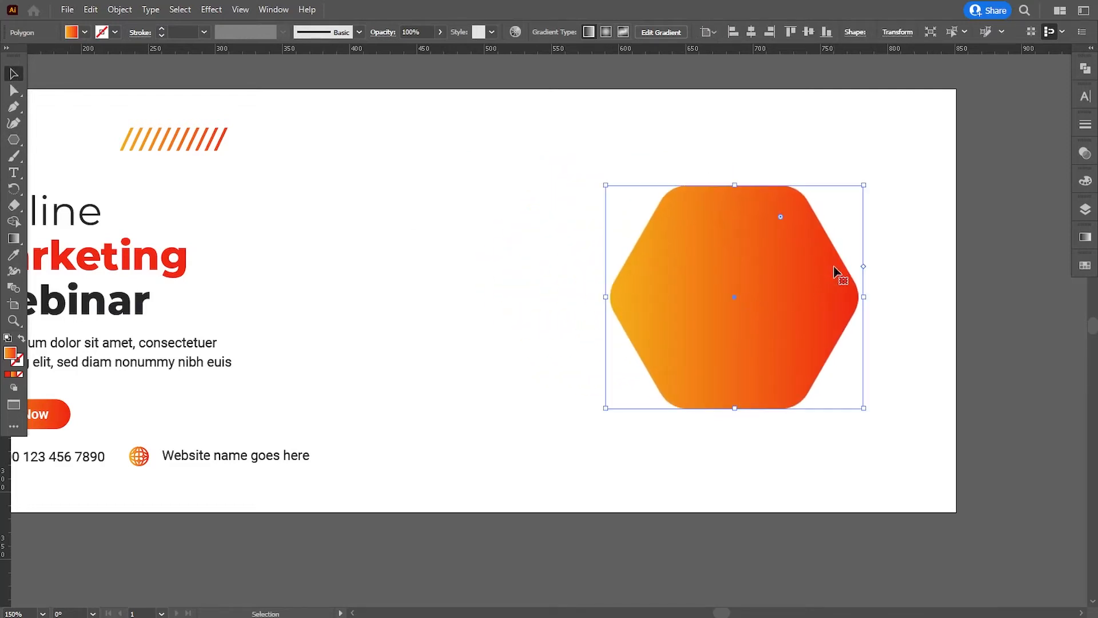
{"action": "left_click_drag", "start_coordinate": [863, 185], "coordinate": [931, 109]}
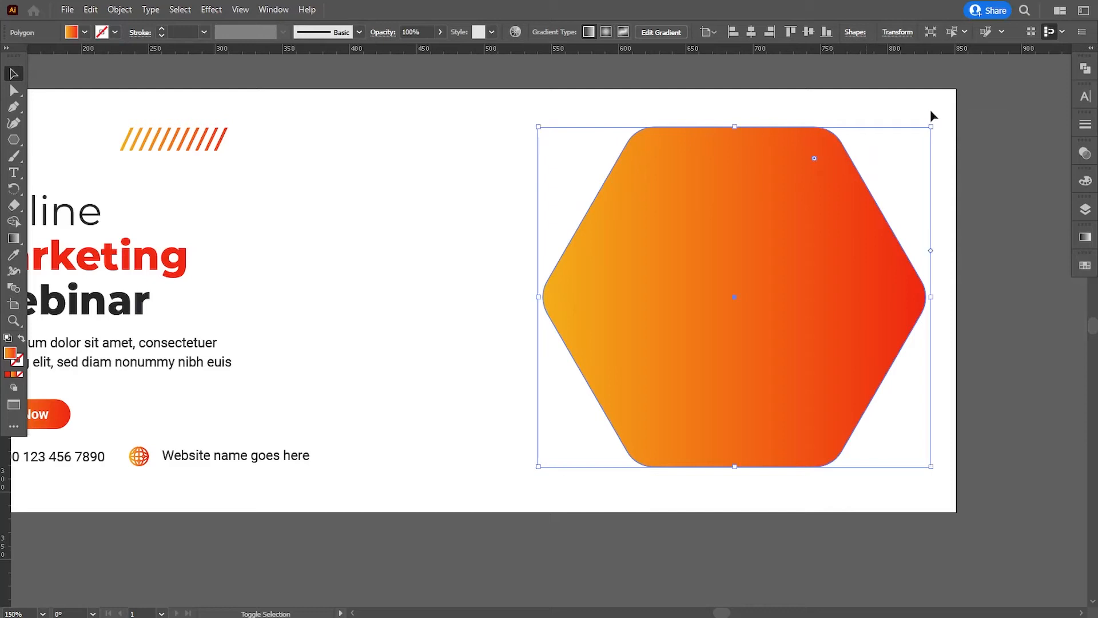
{"action": "left_click", "coordinate": [1003, 310]}
{"action": "scroll", "coordinate": [829, 360], "scroll_direction": "right", "scroll_amount": 1}
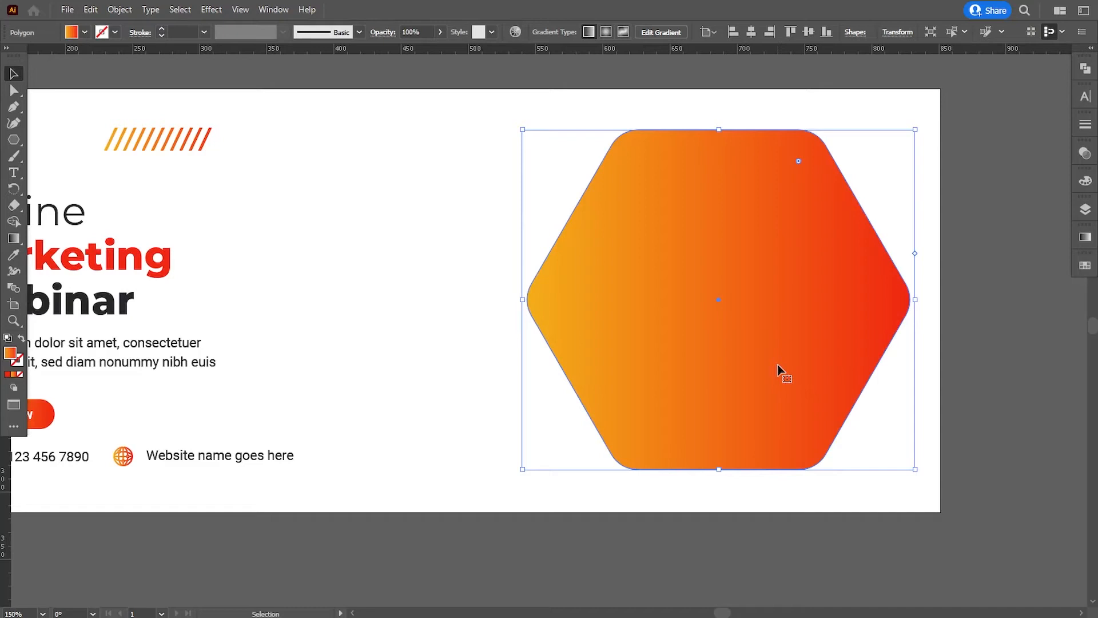
{"action": "key", "text": "Left"}
{"action": "key", "text": "Left"}
{"action": "key", "text": "Left"}
{"action": "key", "text": "Left"}
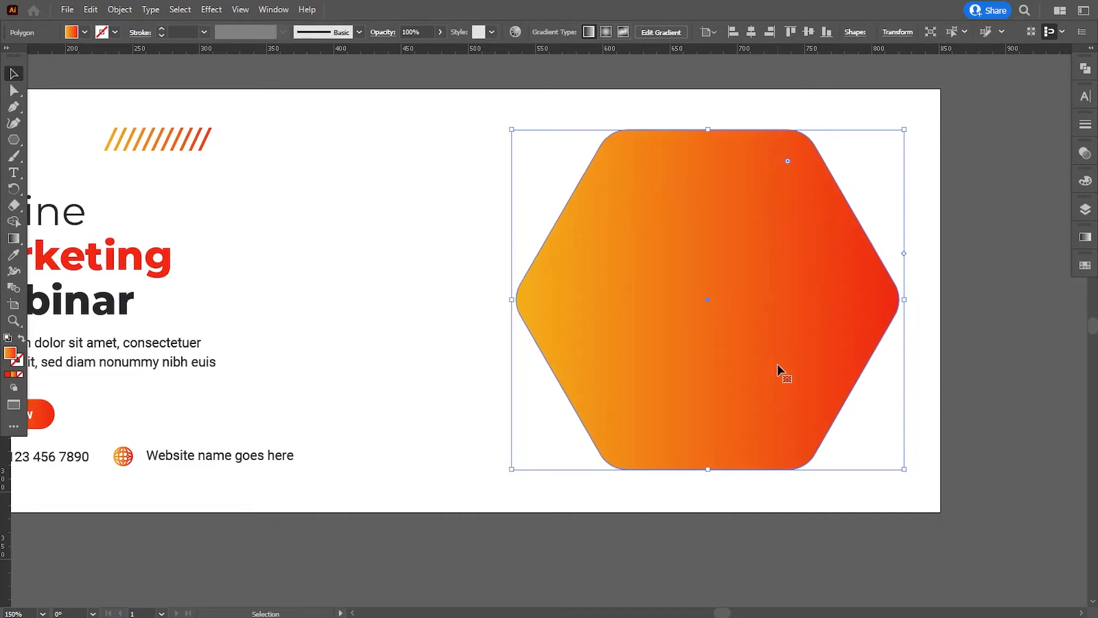
{"action": "left_click", "coordinate": [998, 370]}
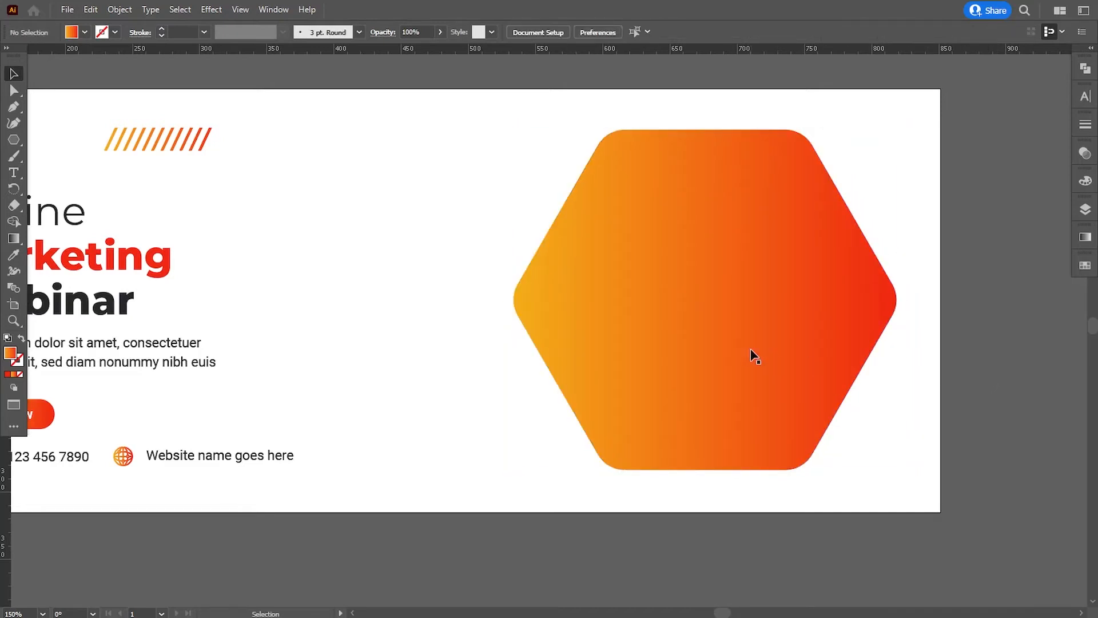
Increase the hexagon's corner rounding very slightly
{"action": "left_click", "coordinate": [750, 351]}
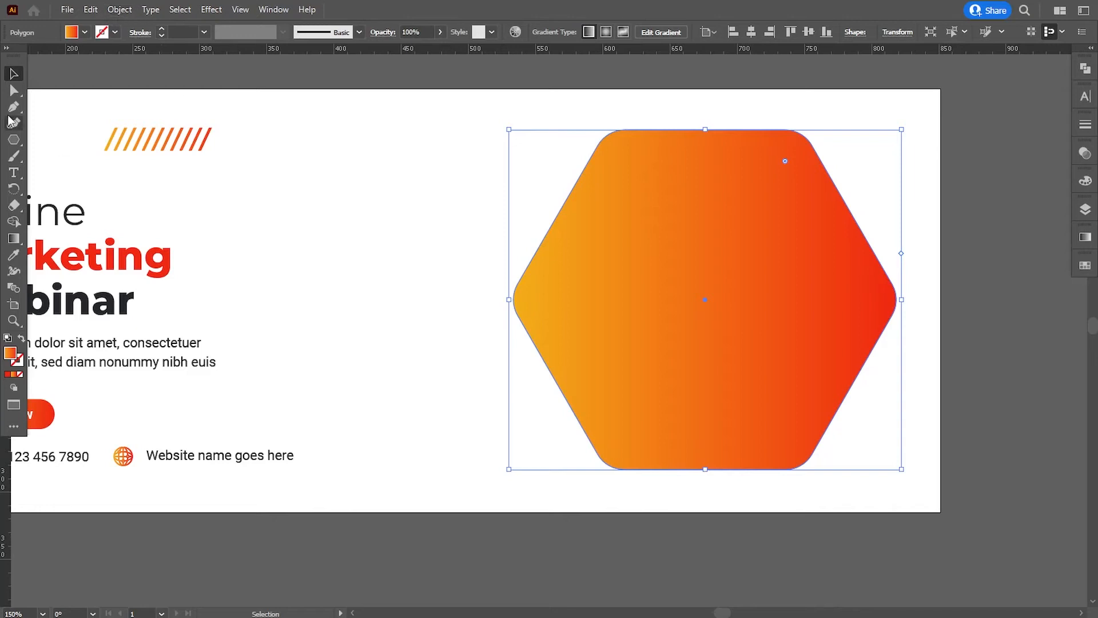
{"action": "left_click", "coordinate": [14, 91]}
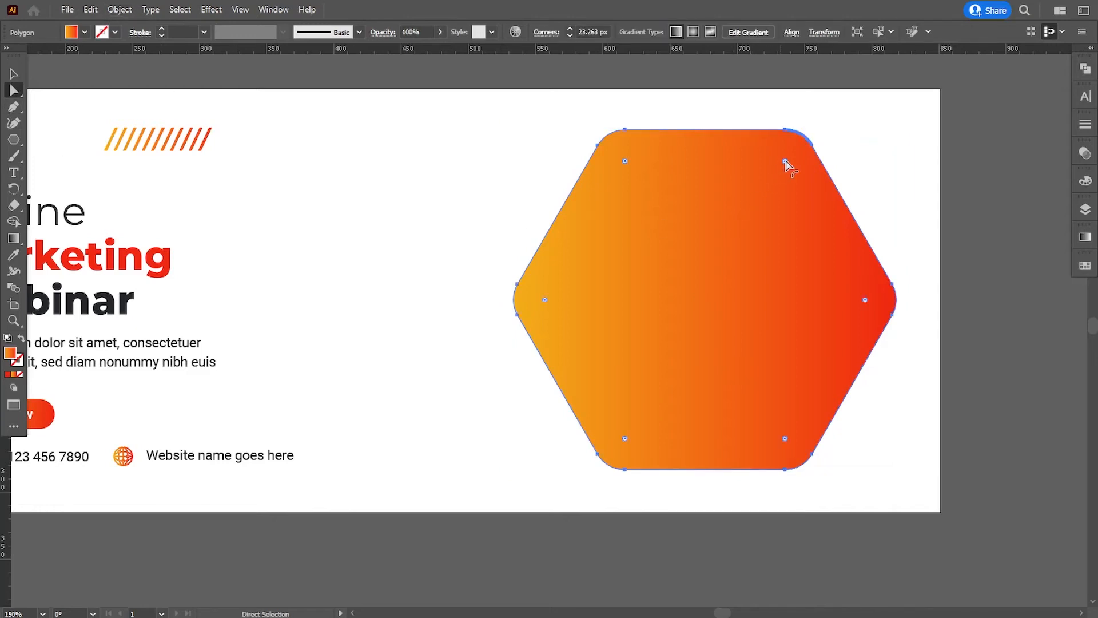
{"action": "left_click_drag", "start_coordinate": [785, 162], "coordinate": [786, 165]}
{"action": "left_click", "coordinate": [13, 73]}
{"action": "left_click", "coordinate": [389, 161]}
Paste a copy of the hexagon in front and scale it down about its centre to leave an even border
{"action": "left_click", "coordinate": [633, 233]}
{"action": "left_click", "coordinate": [92, 10]}
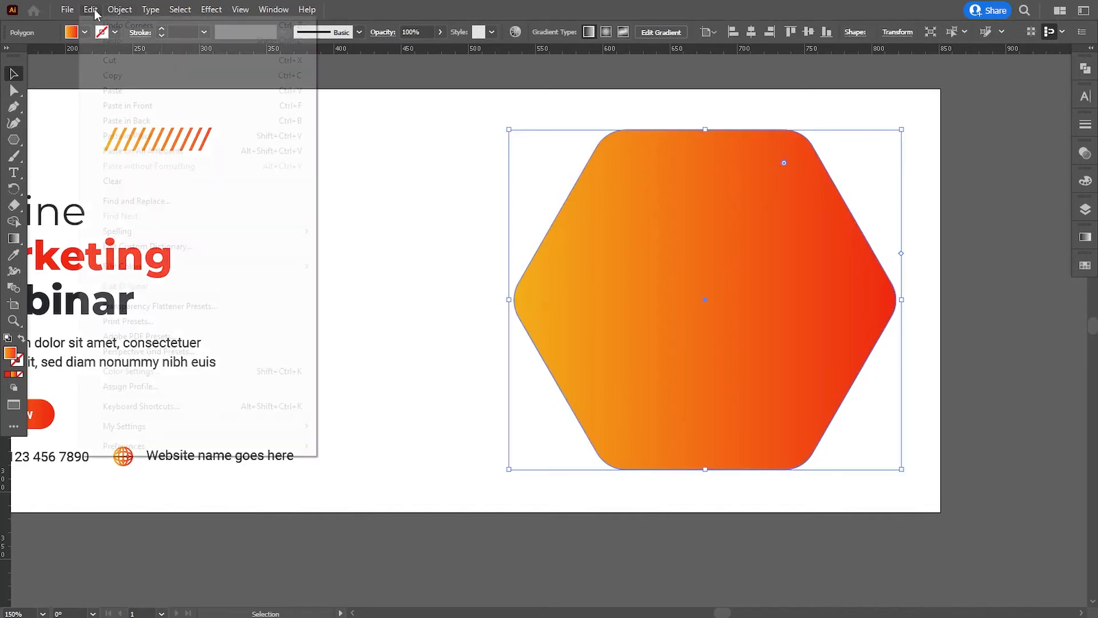
{"action": "left_click", "coordinate": [113, 75]}
{"action": "left_click", "coordinate": [90, 10]}
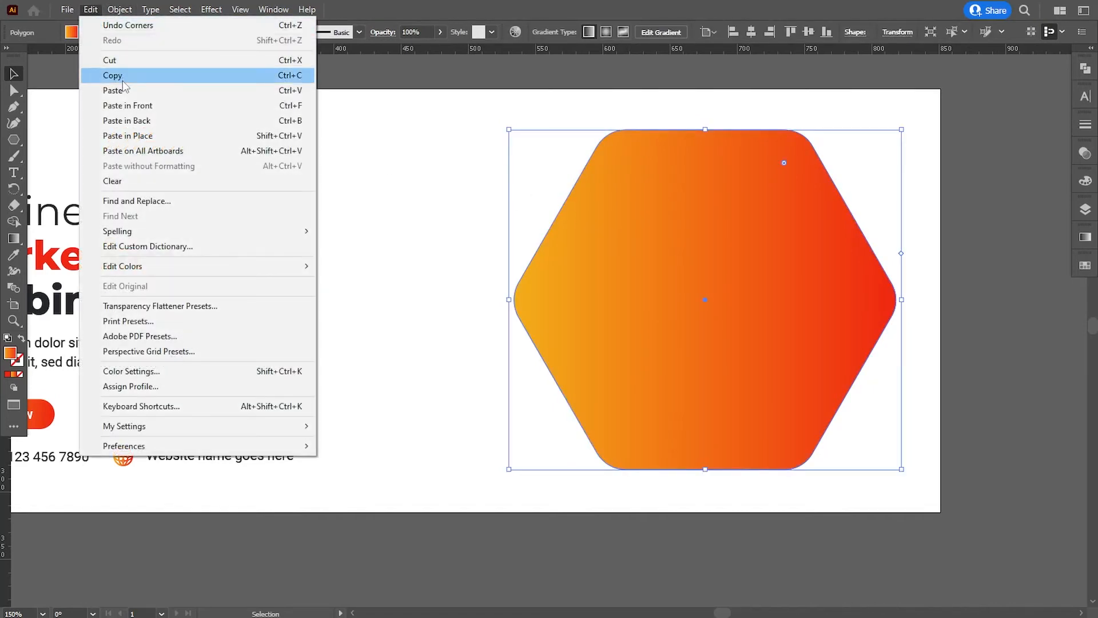
{"action": "left_click", "coordinate": [127, 105]}
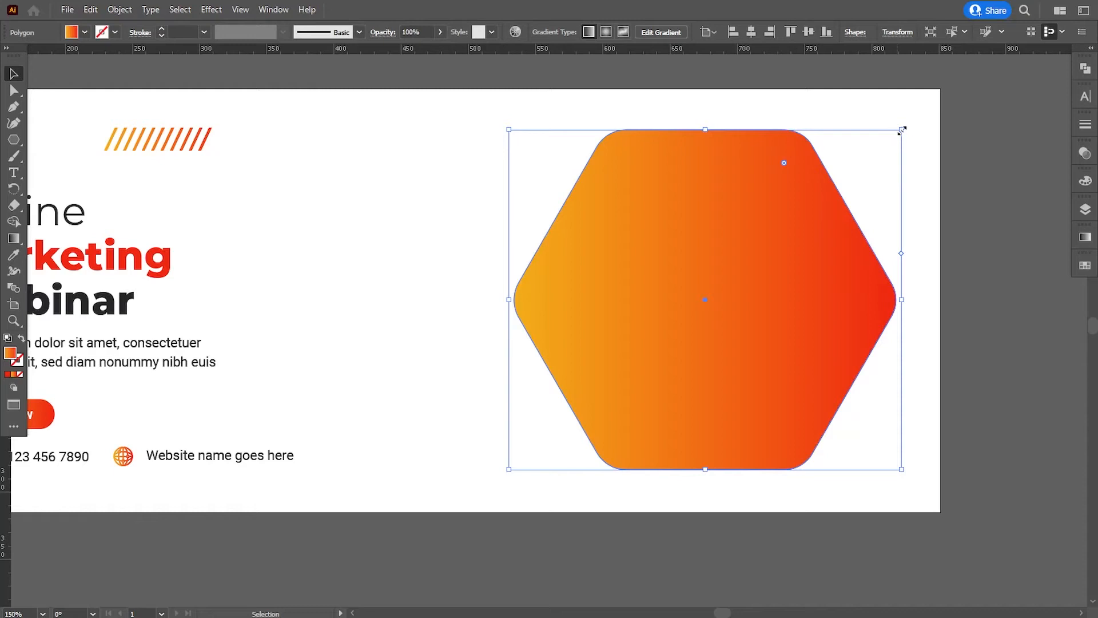
{"action": "mouse_move", "coordinate": [902, 131]}
{"action": "left_mouse_down"}
{"action": "mouse_move", "coordinate": [875, 144]}
{"action": "mouse_move", "coordinate": [886, 137]}
{"action": "left_mouse_up"}
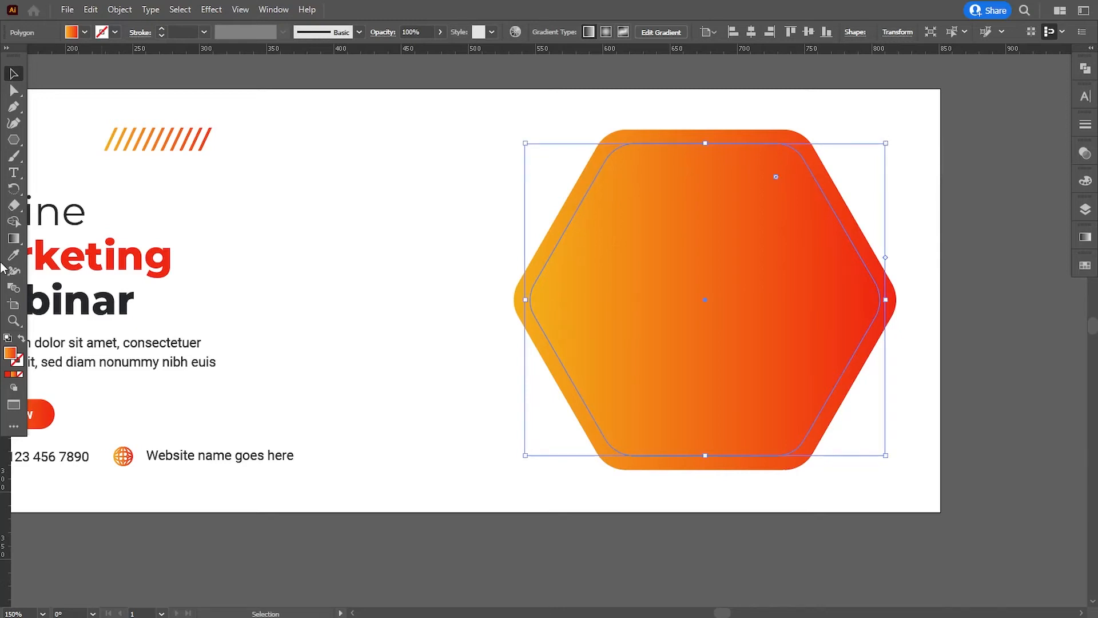
Fill the smaller inner hexagon with light grey #d8d8d8, leaving the gradient hexagon behind it as a border
{"action": "double_click", "coordinate": [11, 353]}
{"action": "type", "text": "d6d6d6"}
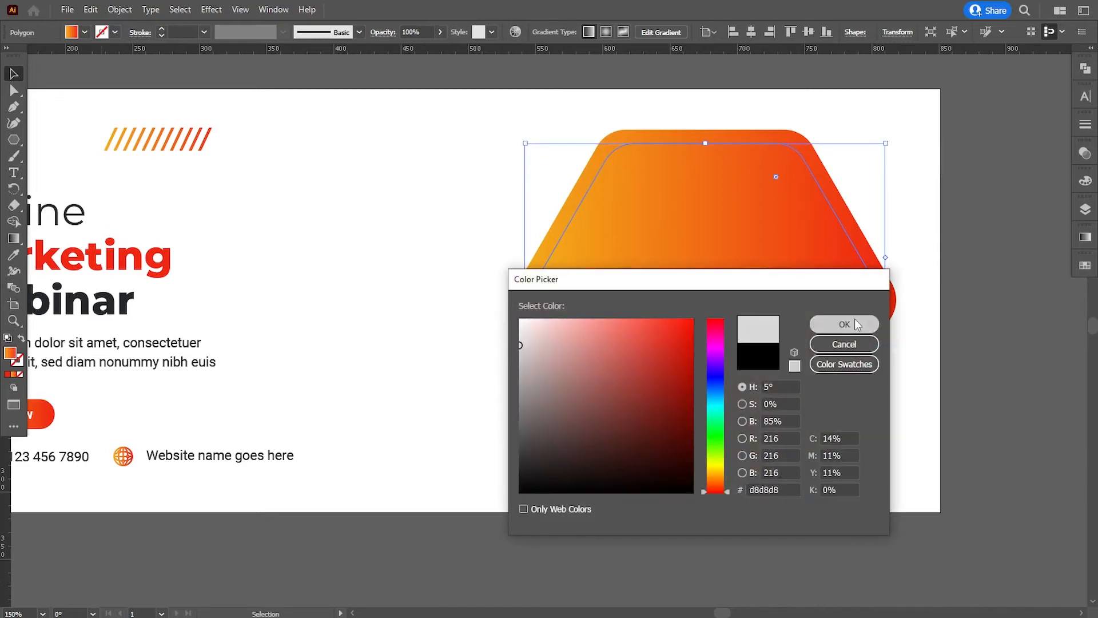
{"action": "left_click", "coordinate": [853, 319]}
{"action": "left_click", "coordinate": [993, 355]}
{"action": "left_click_drag", "start_coordinate": [574, 383], "coordinate": [583, 372]}
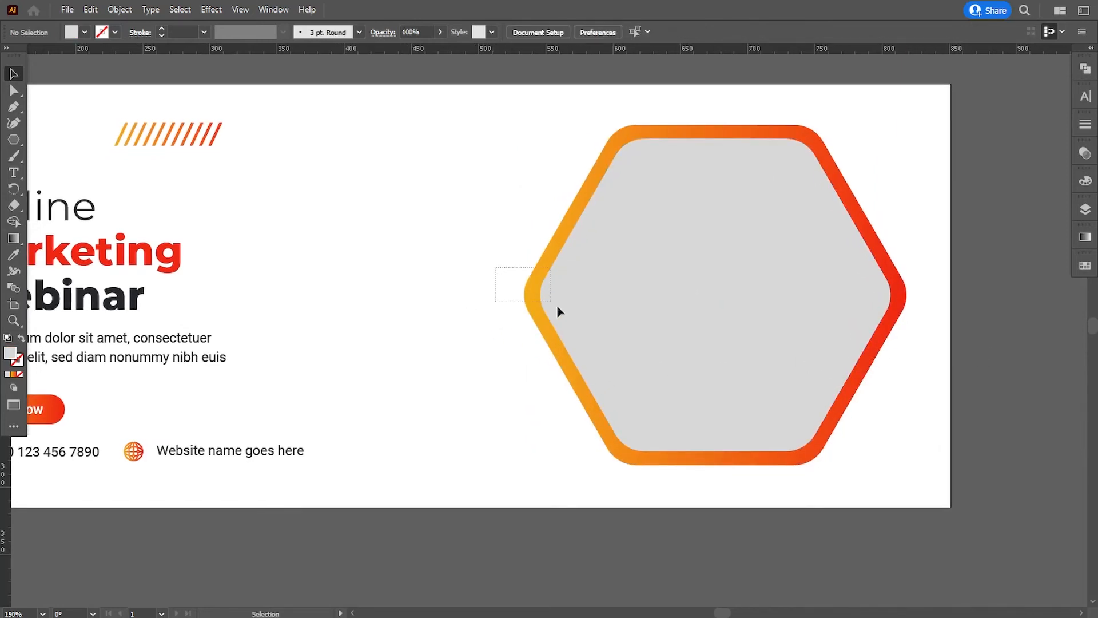
Duplicate the framed hexagon, shrink the copy to about a third of its size, and place it over the original's upper-left edge
{"action": "left_click_drag", "start_coordinate": [558, 307], "coordinate": [438, 307]}
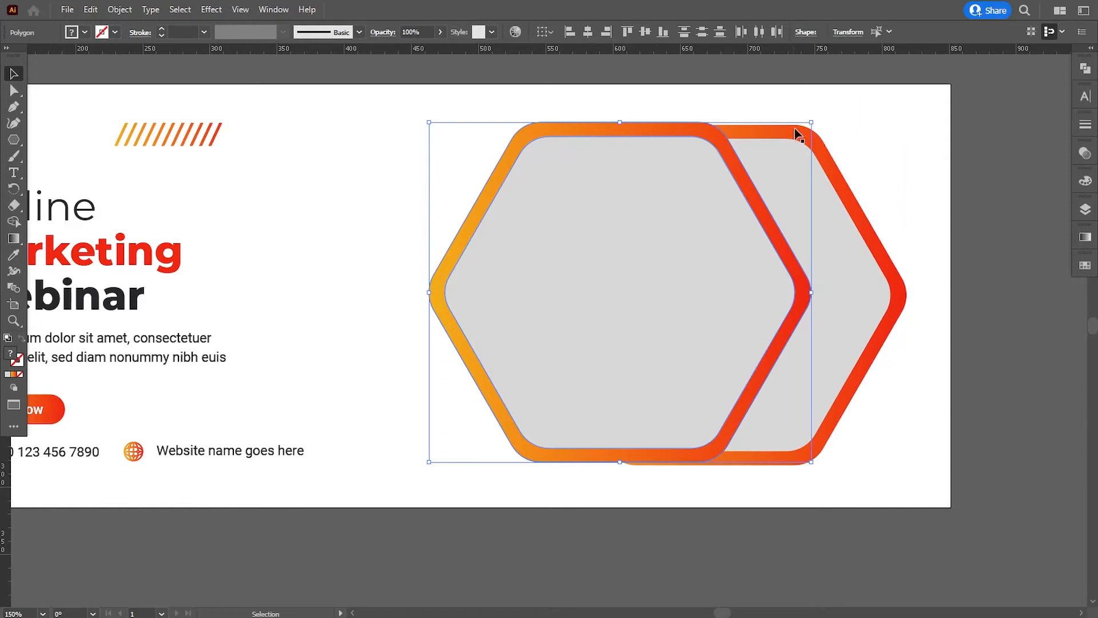
{"action": "left_click_drag", "start_coordinate": [812, 123], "coordinate": [711, 225]}
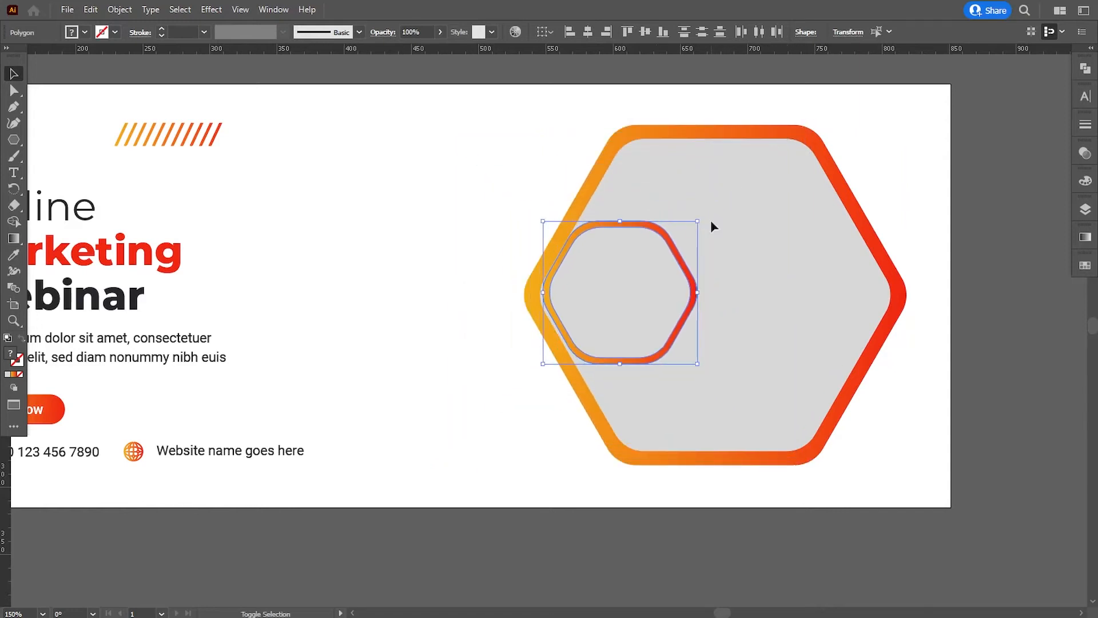
{"action": "key", "text": "ctrl+shift+a"}
{"action": "left_click_drag", "start_coordinate": [614, 301], "coordinate": [526, 221]}
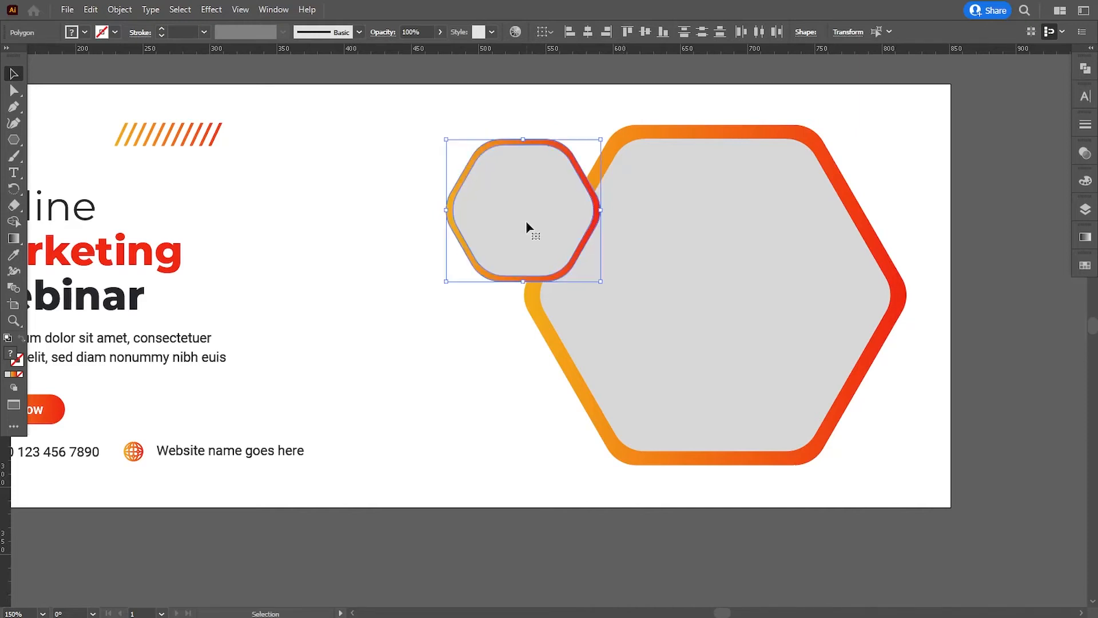
{"action": "left_click_drag", "start_coordinate": [601, 139], "coordinate": [595, 144]}
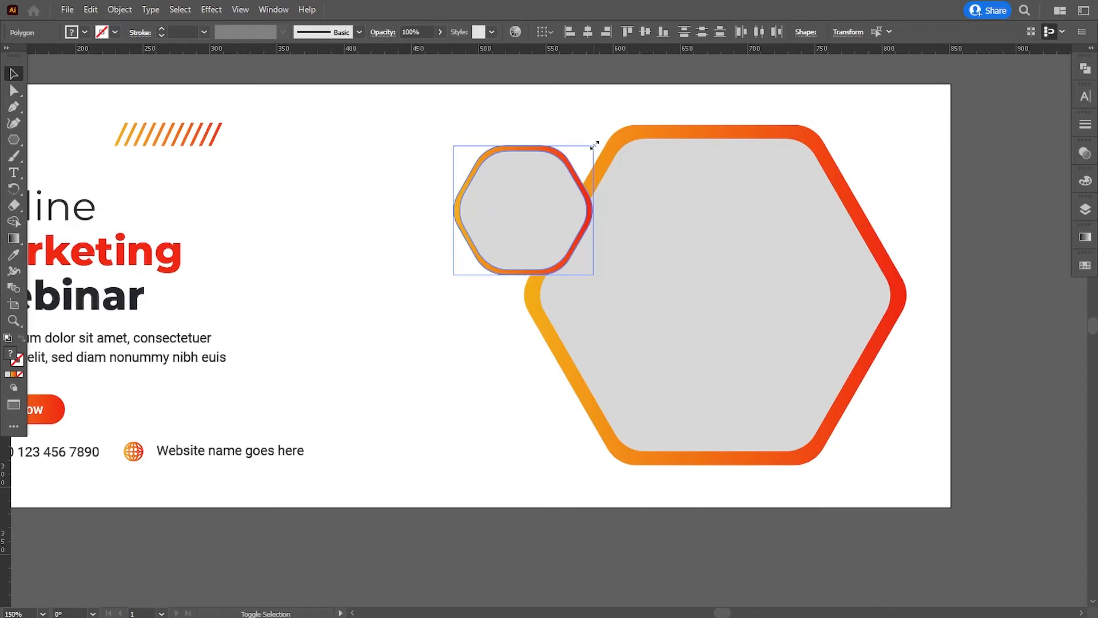
{"action": "left_click_drag", "start_coordinate": [595, 145], "coordinate": [587, 150]}
Reduce the corner rounding of both shapes in the small framed hexagon to about 9.34 px
{"action": "left_click", "coordinate": [14, 91]}
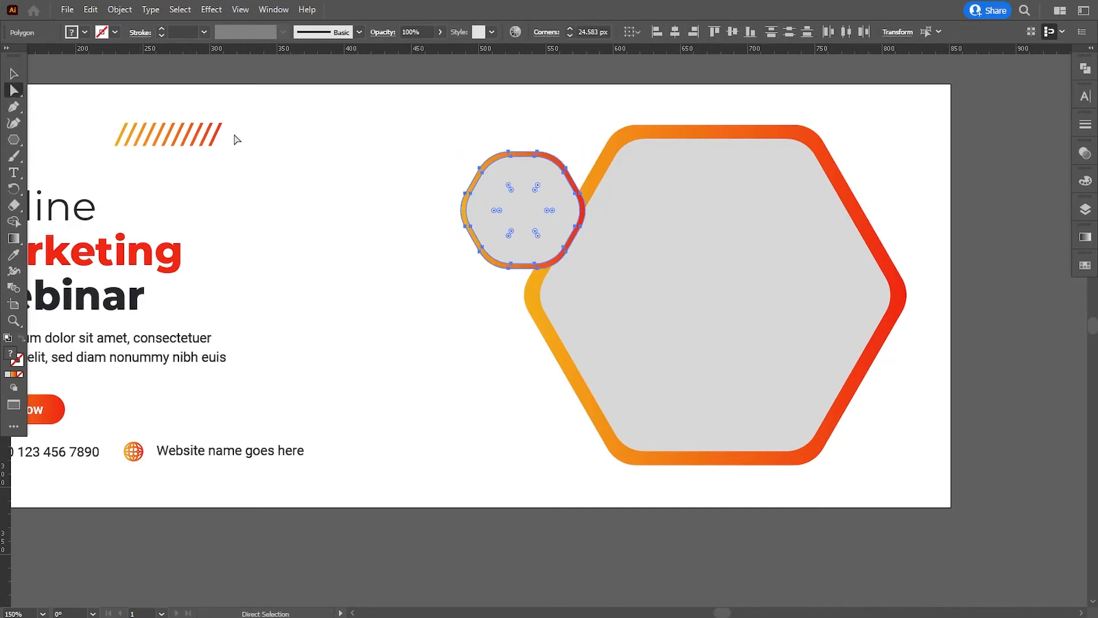
{"action": "left_click_drag", "start_coordinate": [541, 178], "coordinate": [556, 170]}
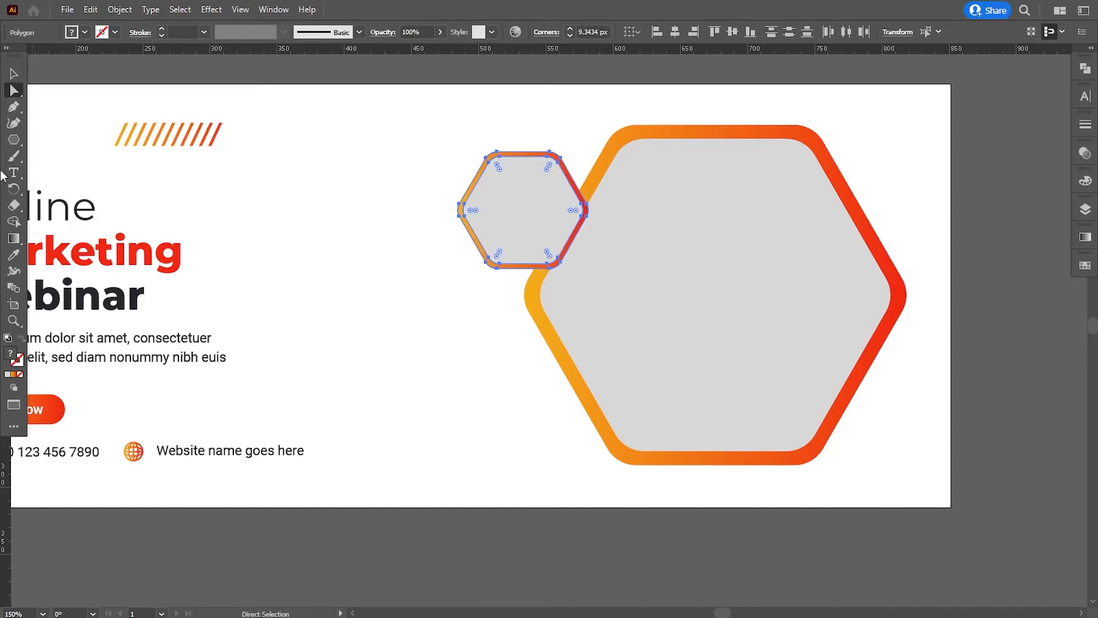
{"action": "left_click", "coordinate": [14, 73]}
{"action": "left_click", "coordinate": [447, 128]}
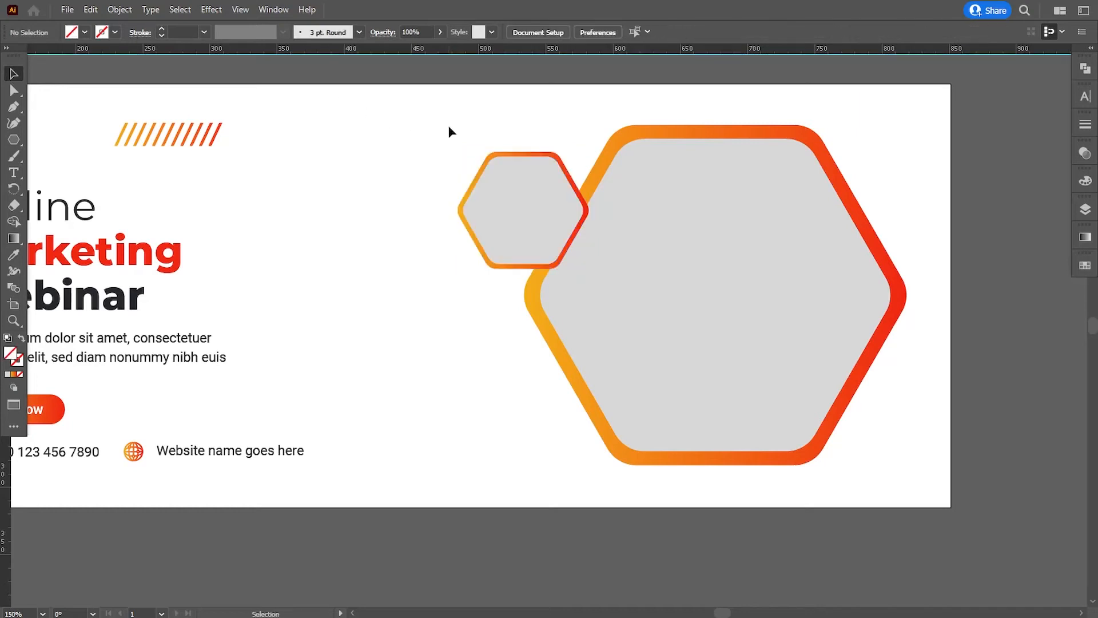
Scale the small frame's grey inner hexagon down slightly about its centre to thicken the gradient border
{"action": "left_click", "coordinate": [503, 190]}
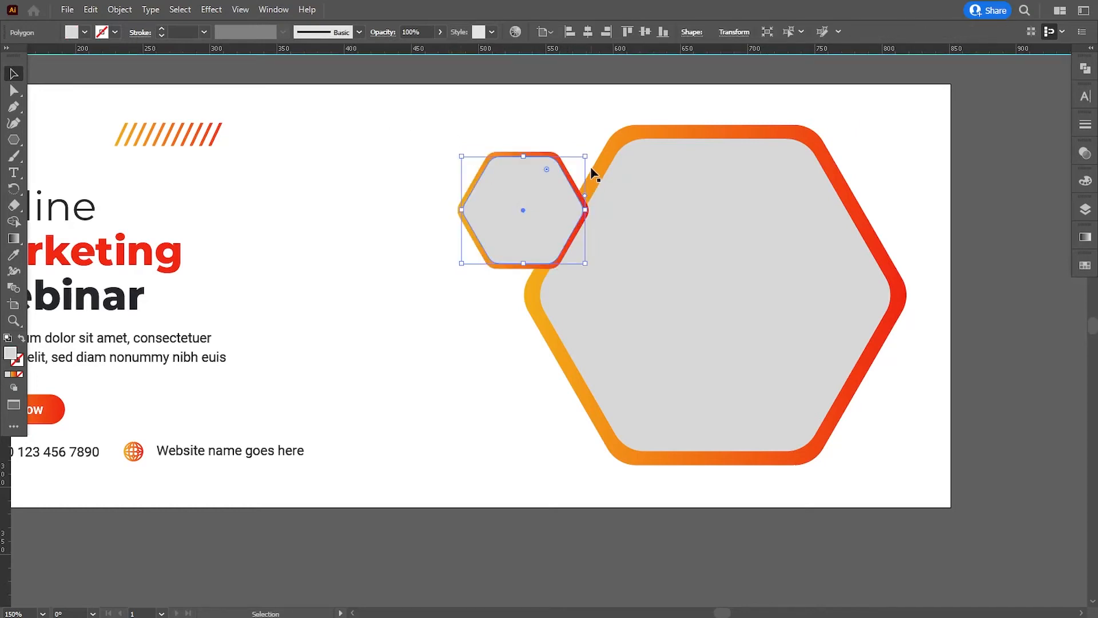
{"action": "left_click_drag", "start_coordinate": [585, 156], "coordinate": [582, 158]}
{"action": "left_click", "coordinate": [462, 132]}
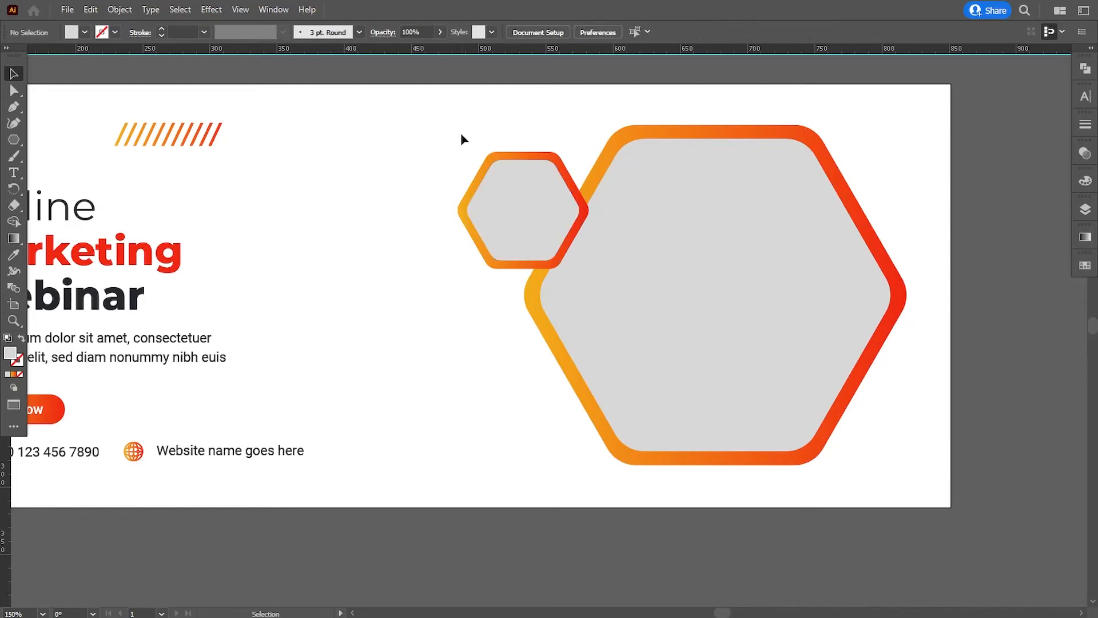
Duplicate the small framed hexagon downward, enlarge the copy to medium size, and place it over the large hexagon's lower-left edge
{"action": "left_click", "coordinate": [477, 182]}
{"action": "left_click_drag", "start_coordinate": [523, 220], "coordinate": [552, 411]}
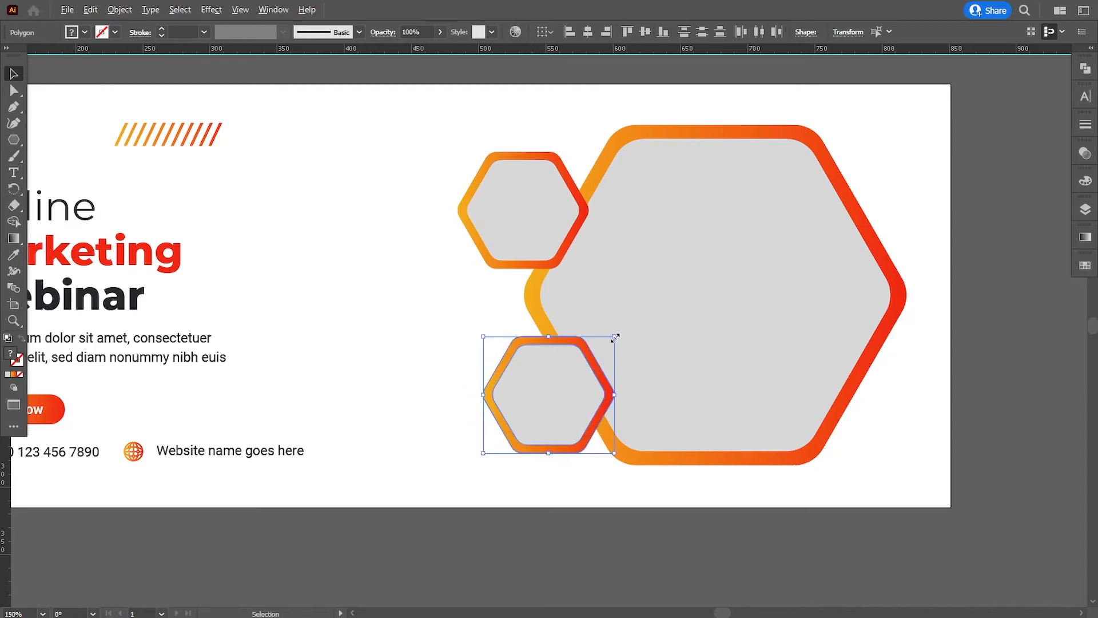
{"action": "left_click_drag", "start_coordinate": [615, 338], "coordinate": [660, 281]}
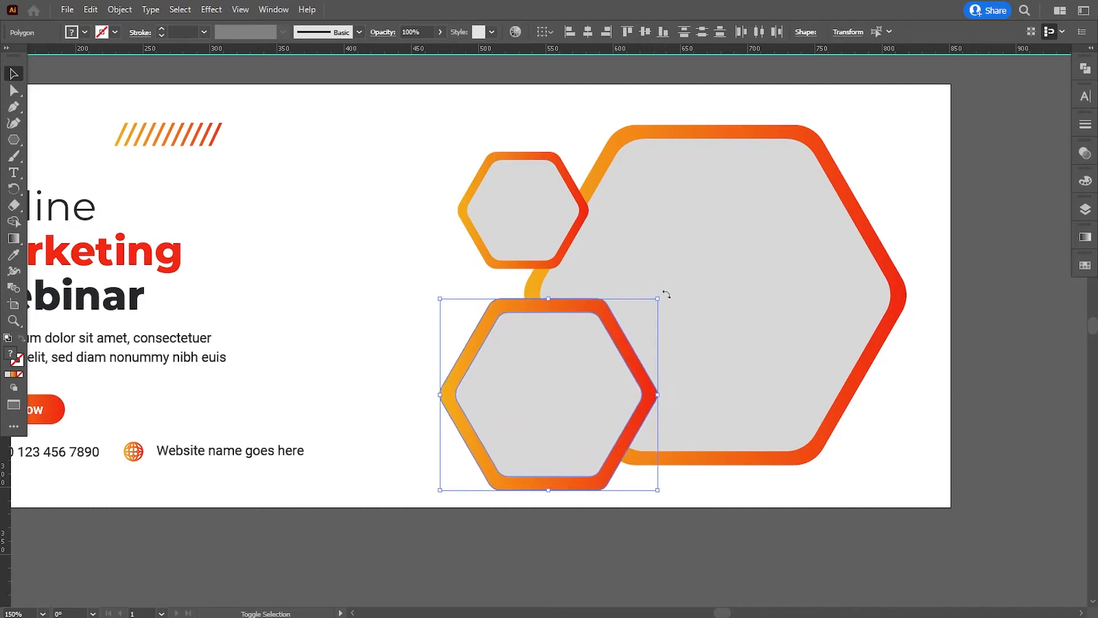
{"action": "key", "text": "ctrl+shift+a"}
{"action": "left_click_drag", "start_coordinate": [640, 431], "coordinate": [664, 425]}
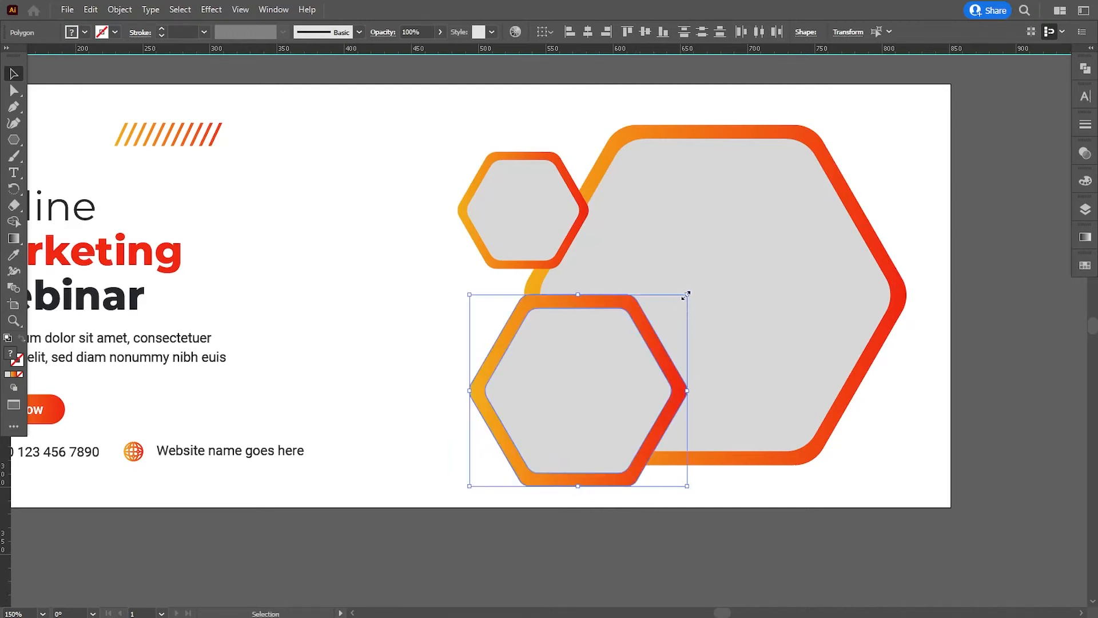
{"action": "left_click_drag", "start_coordinate": [687, 294], "coordinate": [685, 297]}
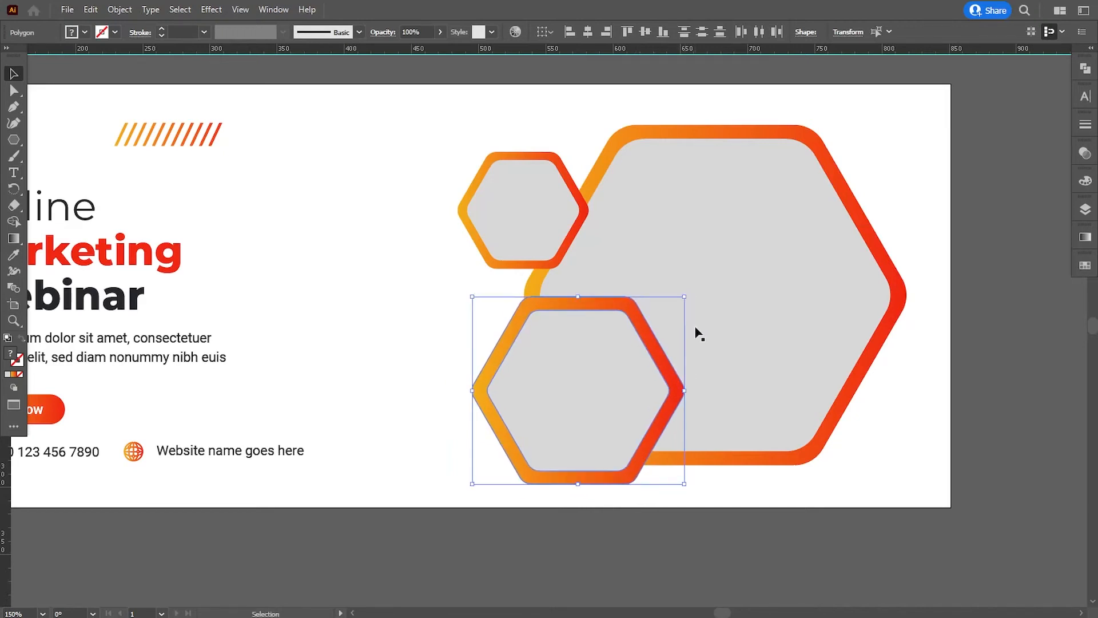
Nudge the medium framed hexagon down to just above the banner's lower edge and slightly to the right
{"action": "key", "text": "Down"}
{"action": "key", "text": "Down"}
{"action": "key", "text": "Down"}
{"action": "key", "text": "Down"}
{"action": "key", "text": "Down"}
{"action": "key", "text": "Down"}
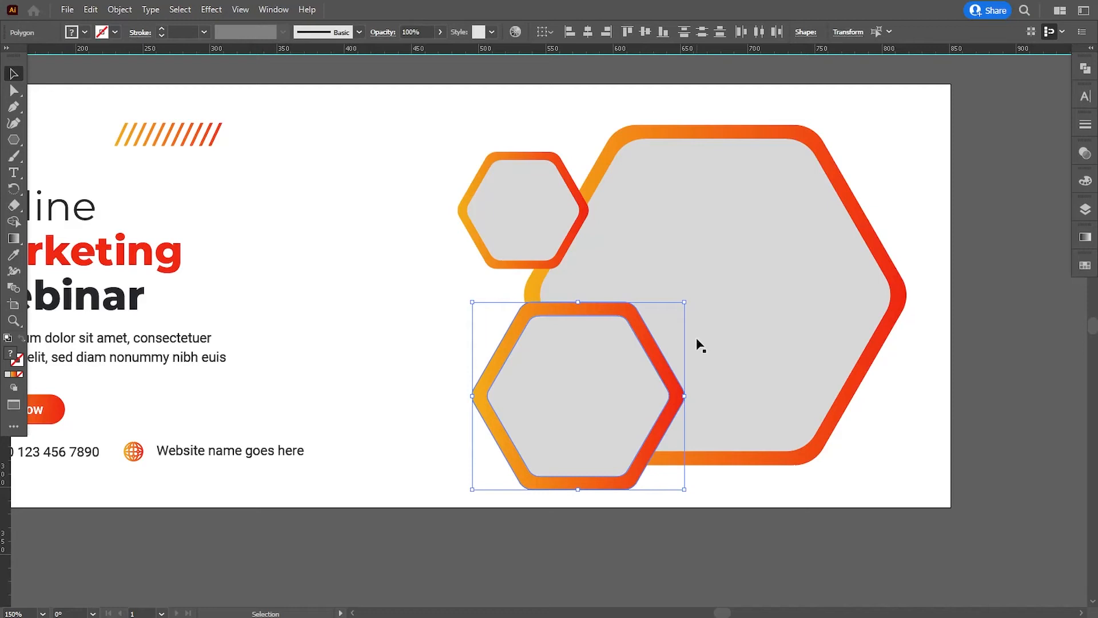
{"action": "key", "text": "Down"}
{"action": "key", "text": "Down"}
{"action": "key", "text": "Down"}
{"action": "key", "text": "Down"}
{"action": "key", "text": "Down"}
{"action": "key", "text": "Down"}
{"action": "key", "text": "Down"}
{"action": "key", "text": "Down"}
{"action": "key", "text": "Down"}
{"action": "key", "text": "Down"}
{"action": "key", "text": "Down"}
{"action": "key", "text": "Down"}
{"action": "key", "text": "Down"}
{"action": "key", "text": "Down"}
{"action": "key", "text": "Down"}
{"action": "key", "text": "Down"}
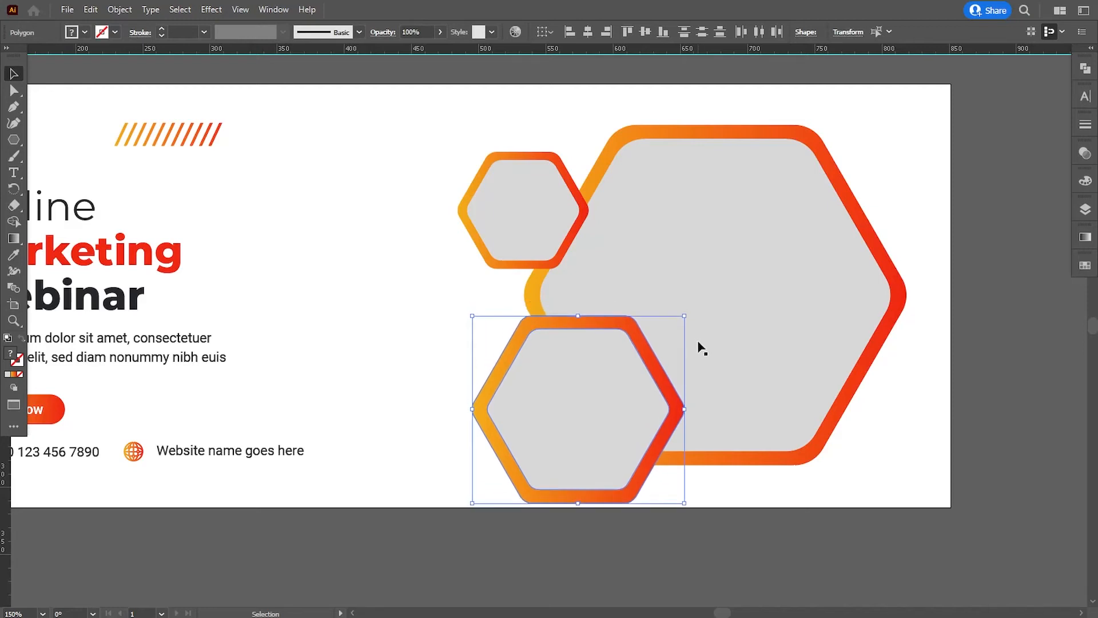
{"action": "key", "text": "Down"}
{"action": "key", "text": "Down"}
{"action": "key", "text": "Down"}
{"action": "key", "text": "Down"}
{"action": "key", "text": "Down"}
{"action": "key", "text": "Down"}
{"action": "key", "text": "Up"}
{"action": "key", "text": "Up"}
{"action": "key", "text": "Up"}
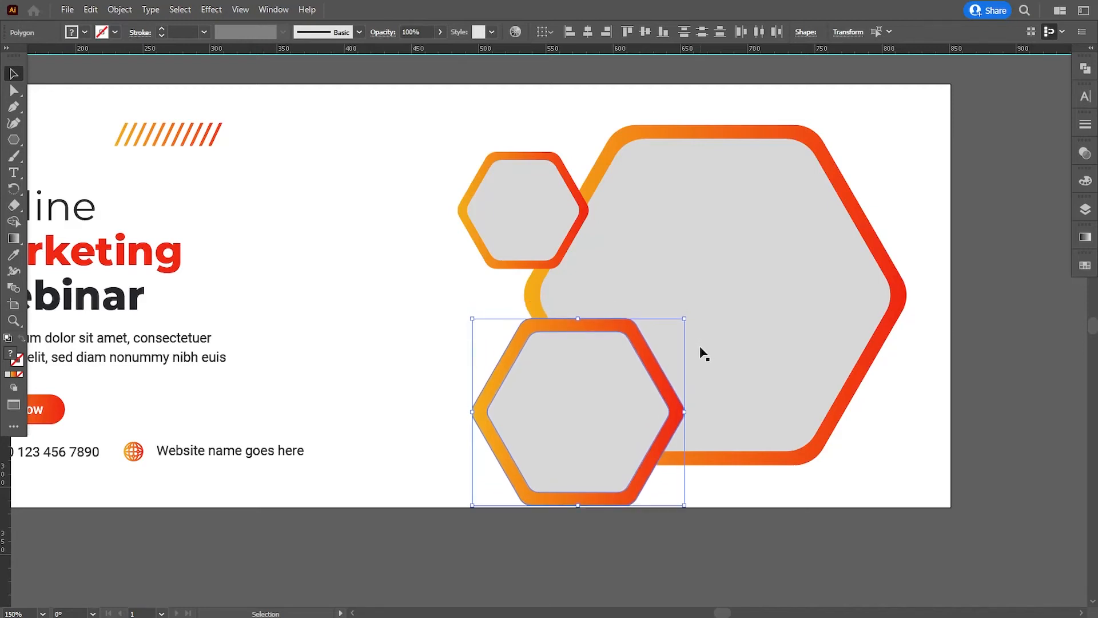
{"action": "key", "text": "Up"}
{"action": "key", "text": "Up"}
{"action": "key", "text": "Right"}
{"action": "key", "text": "Right"}
{"action": "key", "text": "Right"}
{"action": "key", "text": "Right"}
{"action": "key", "text": "Right"}
{"action": "key", "text": "Right"}
{"action": "key", "text": "Right"}
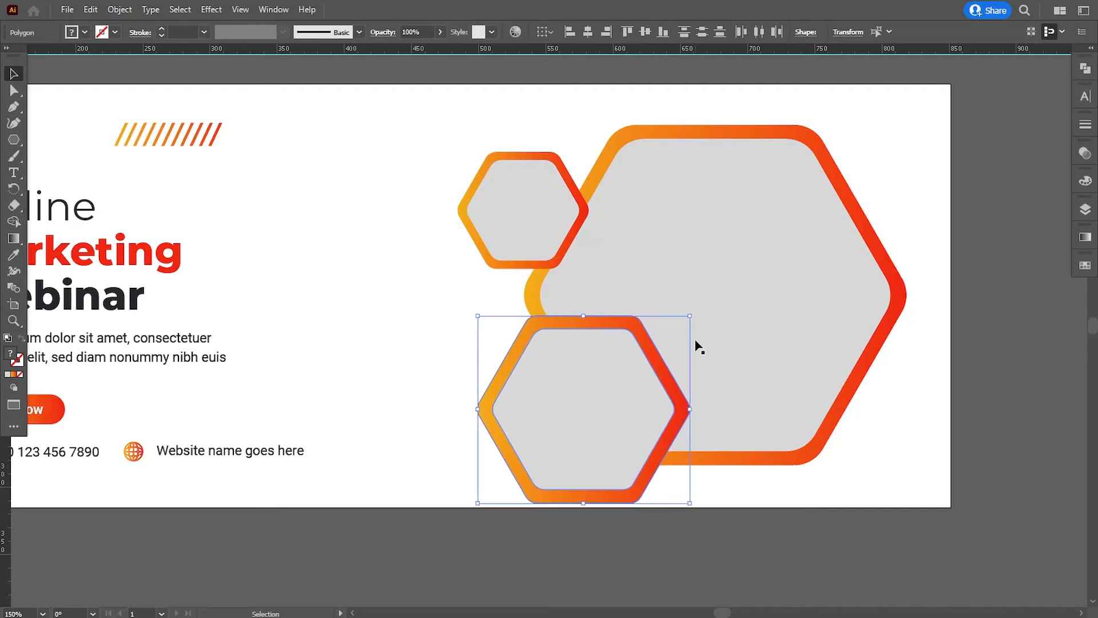
{"action": "key", "text": "Up"}
{"action": "key", "text": "Up"}
{"action": "key", "text": "Up"}
{"action": "key", "text": "Up"}
{"action": "key", "text": "Up"}
{"action": "key", "text": "Up"}
{"action": "key", "text": "Up"}
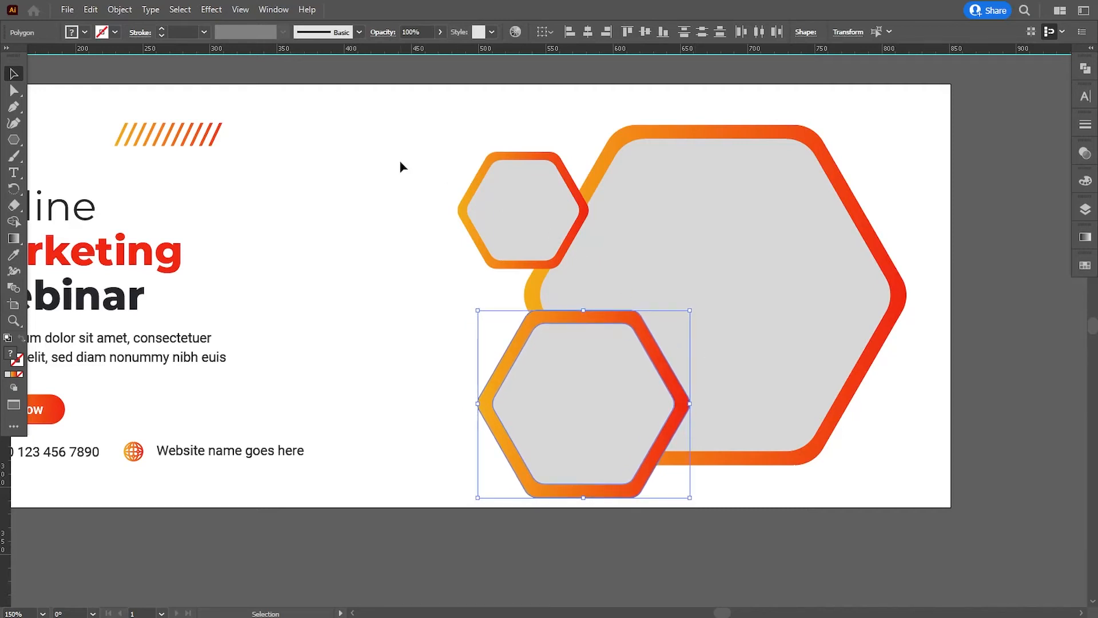
Select both shapes of the small upper framed hexagon and nudge them slightly to the right
{"action": "left_click", "coordinate": [403, 166]}
{"action": "left_click_drag", "start_coordinate": [403, 166], "coordinate": [622, 277]}
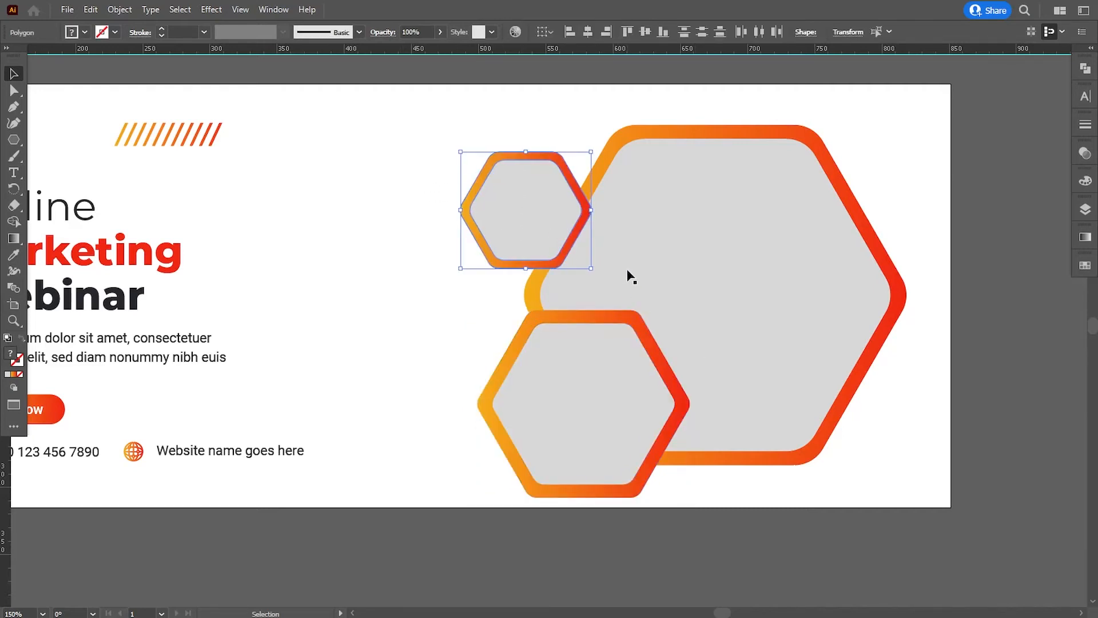
{"action": "key", "text": "Right"}
{"action": "key", "text": "Right"}
{"action": "key", "text": "Left"}
{"action": "key", "text": "Left"}
{"action": "left_click", "coordinate": [444, 258]}
Shrink the grey fill hexagon of the small upper frame a little more for a wider border
{"action": "left_click", "coordinate": [572, 178]}
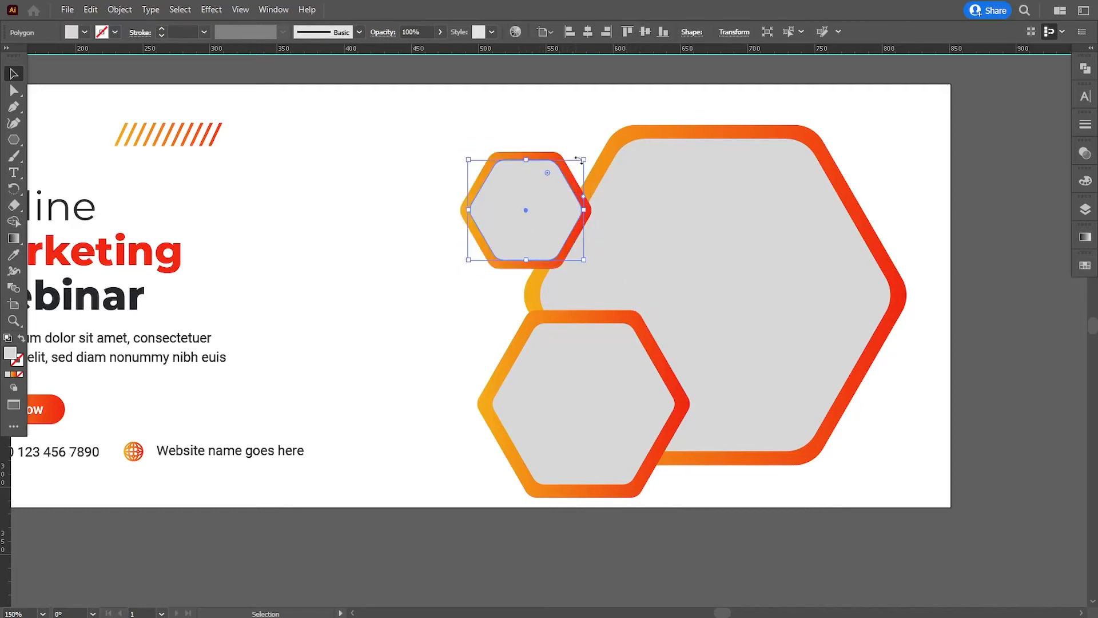
{"action": "left_click_drag", "start_coordinate": [579, 161], "coordinate": [584, 162]}
{"action": "left_click", "coordinate": [478, 291]}
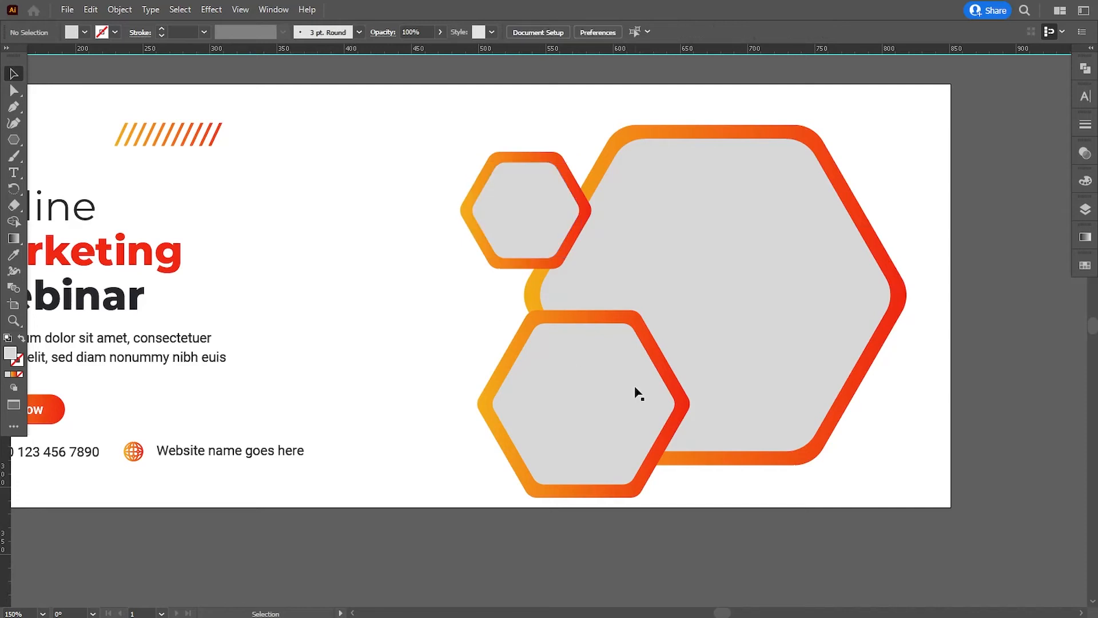
Increase the corner rounding of both shapes in the medium lower framed hexagon to about 14.57 px
{"action": "left_click", "coordinate": [641, 394]}
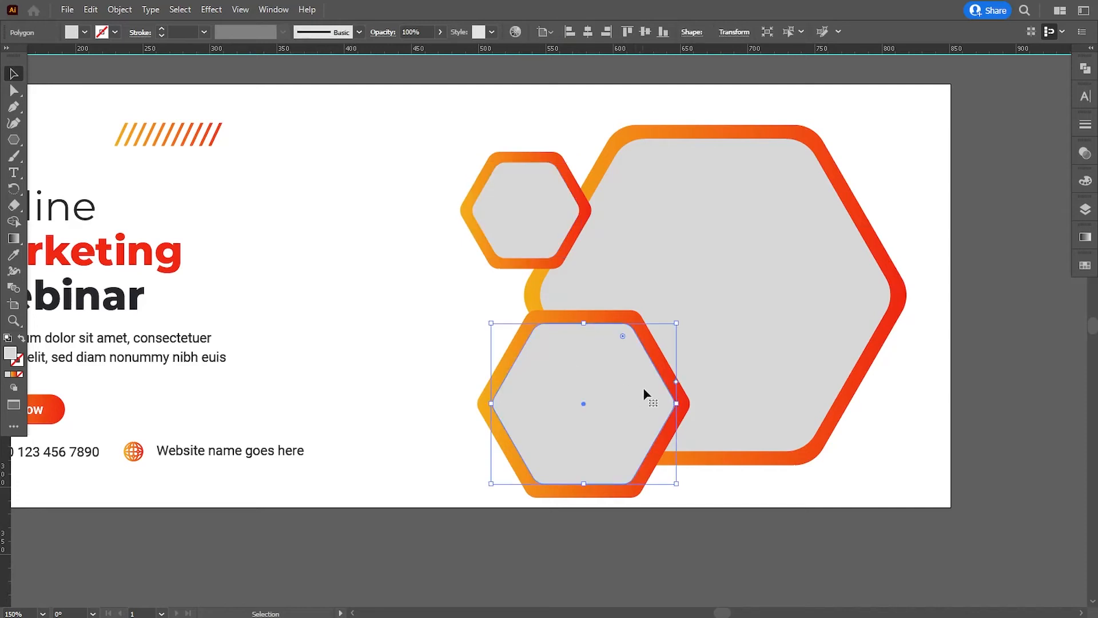
{"action": "left_click", "coordinate": [481, 406], "text": "shift"}
{"action": "left_click", "coordinate": [13, 91]}
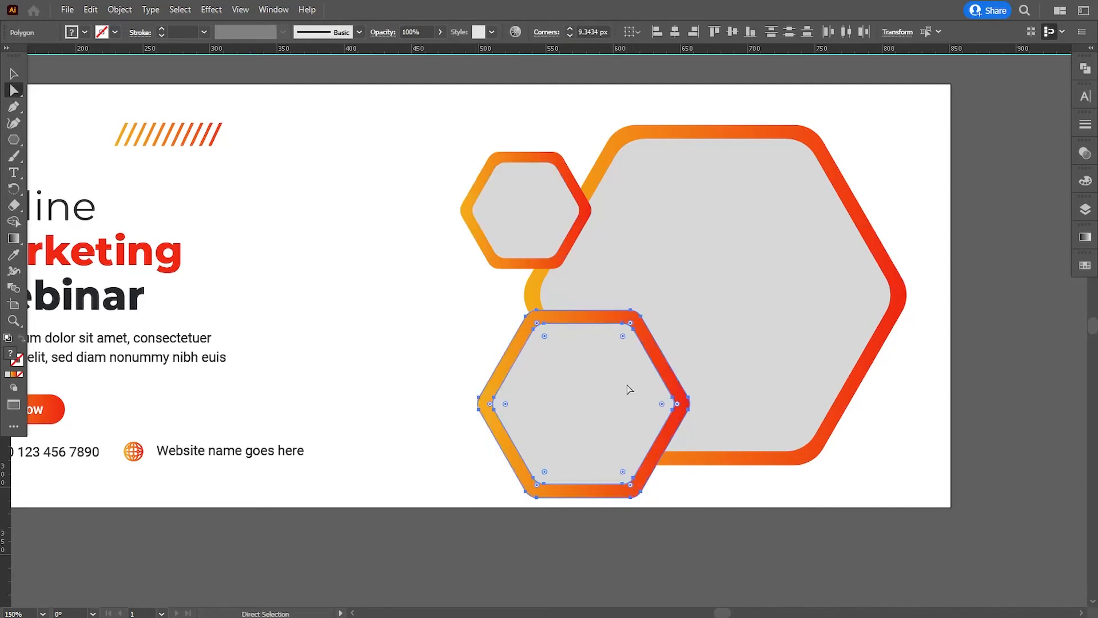
{"action": "left_click_drag", "start_coordinate": [622, 337], "coordinate": [614, 343]}
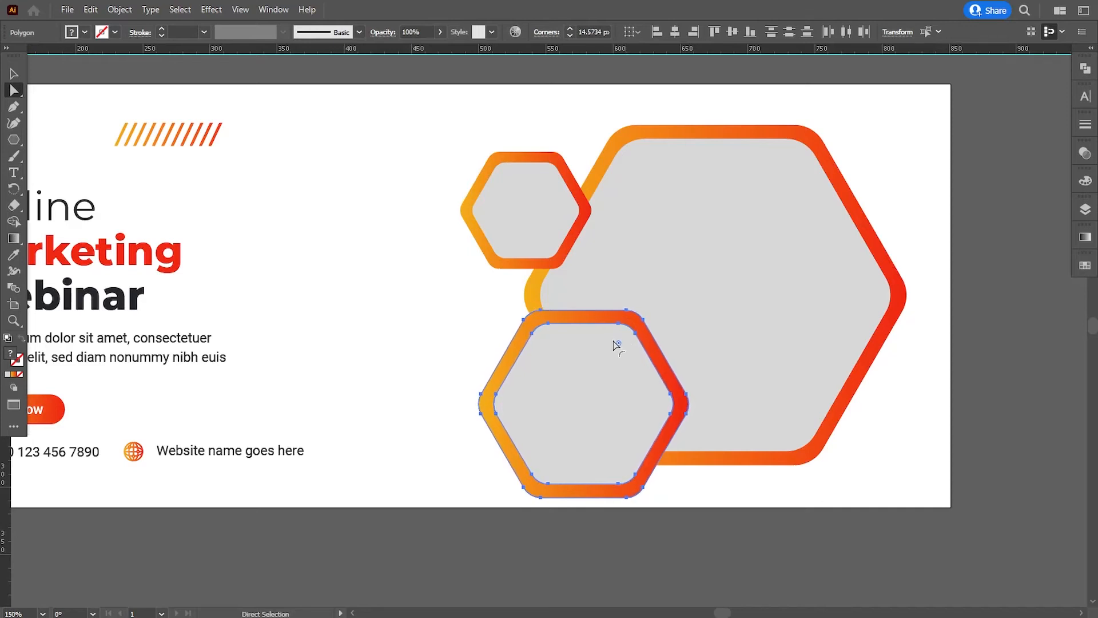
{"action": "left_click", "coordinate": [758, 530]}
{"action": "key", "text": "space"}
{"action": "mouse_move", "coordinate": [466, 428]}
{"action": "left_mouse_down"}
{"action": "mouse_move", "coordinate": [494, 428]}
{"action": "mouse_move", "coordinate": [483, 430]}
{"action": "left_mouse_up"}
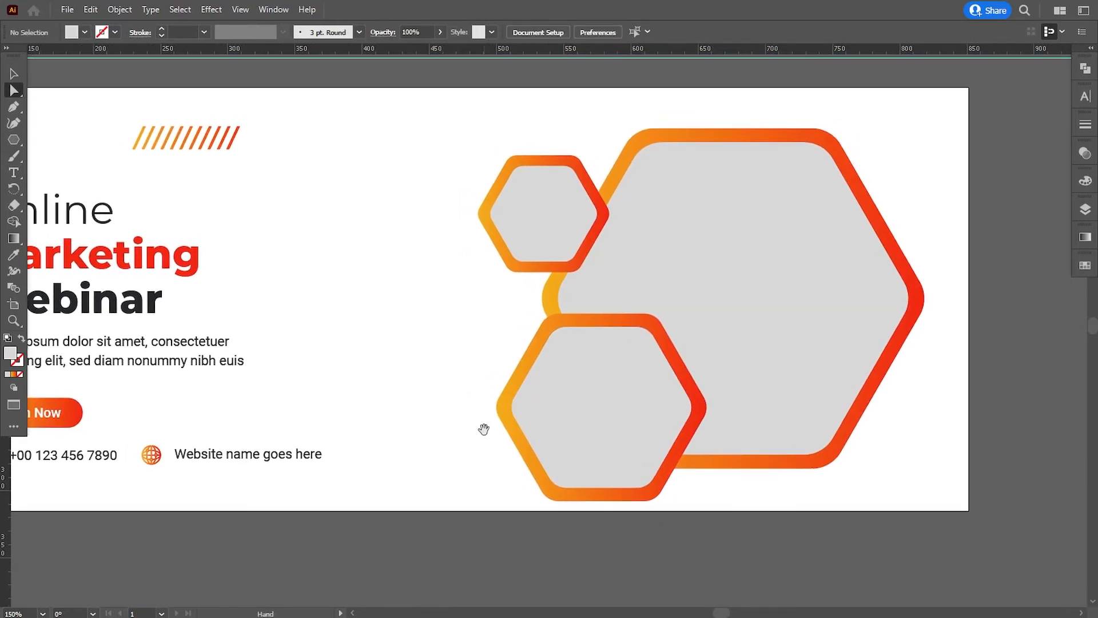